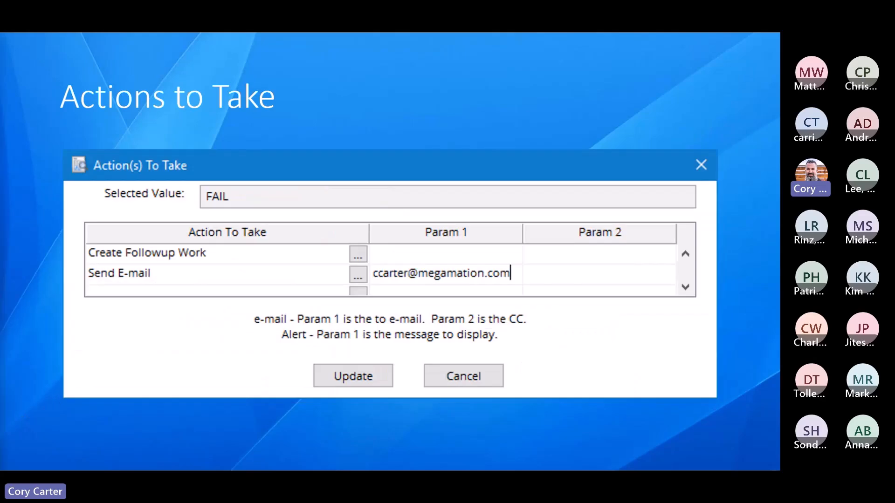
Step: Leave the slides and look at the My Work list in the DirectLine Mobile school demo
key(Right)
key(Escape)
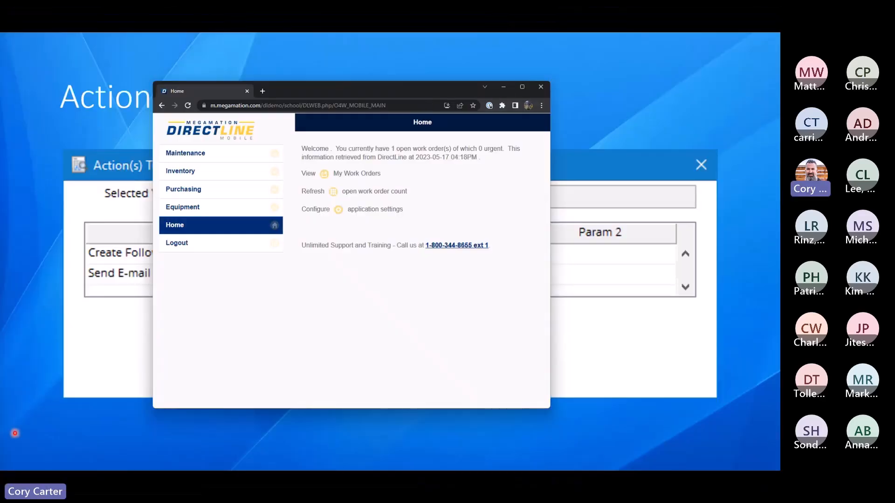
click(275, 156)
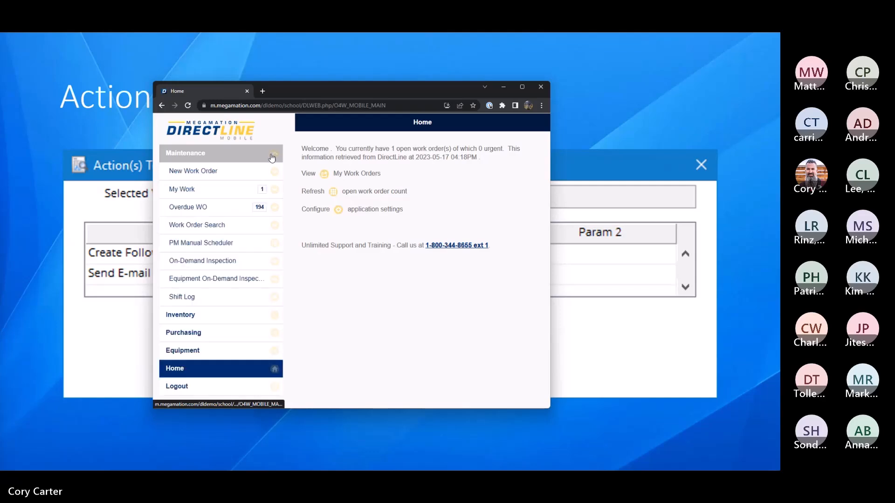
click(239, 192)
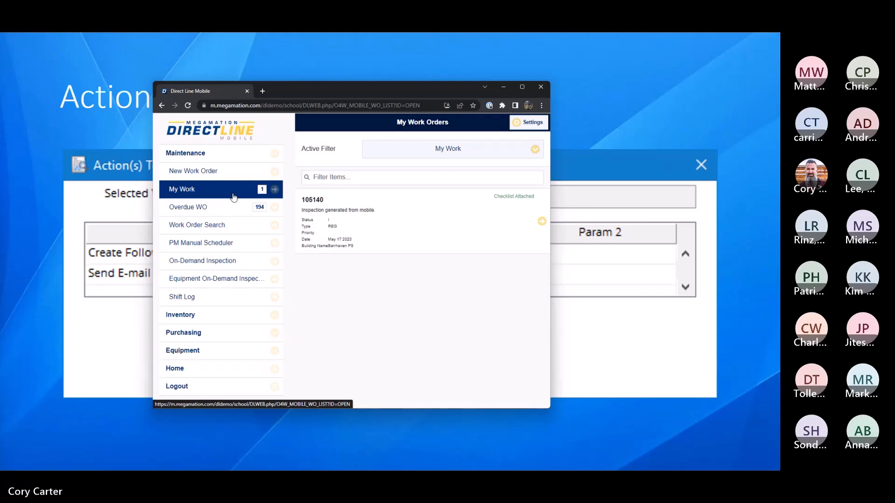
click(500, 89)
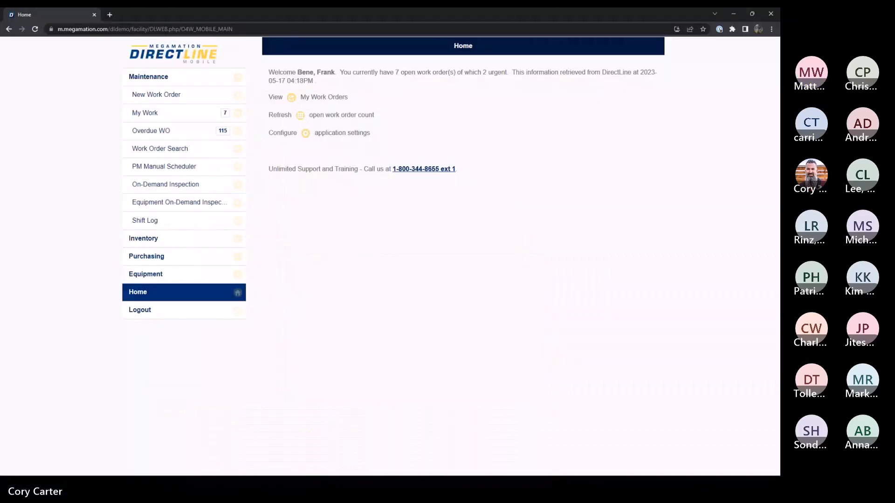
Step: Open the HVAC System Maintenance checklist of work order 20657 from the My Work list in the facility demo
click(180, 112)
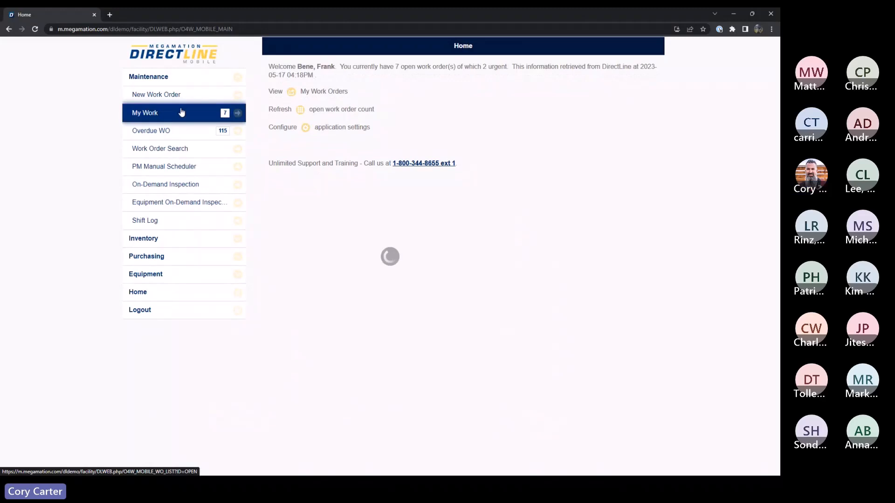
click(261, 142)
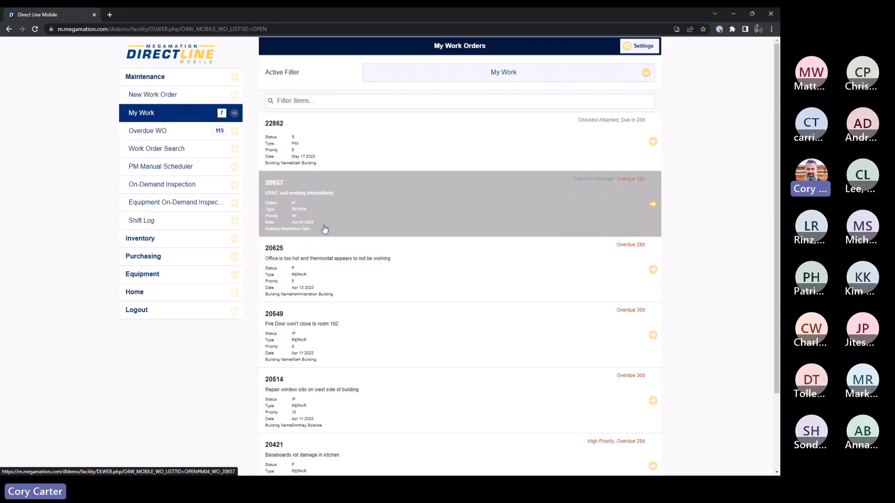
click(404, 210)
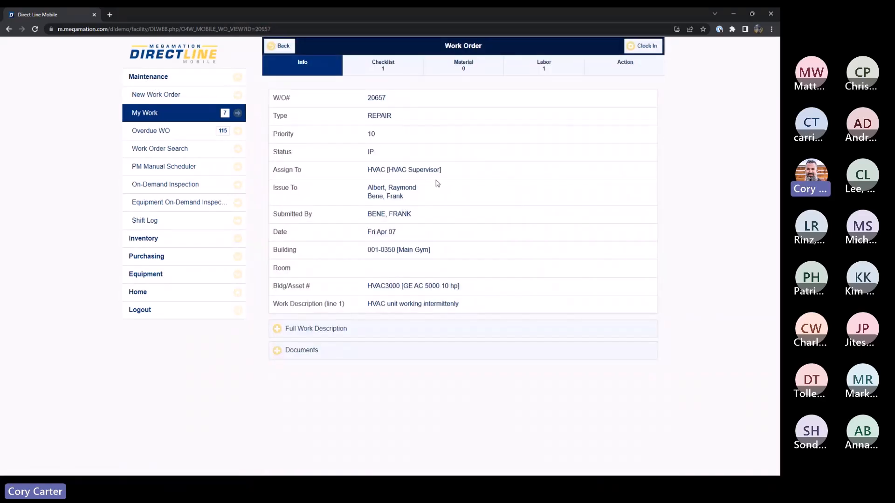
click(383, 68)
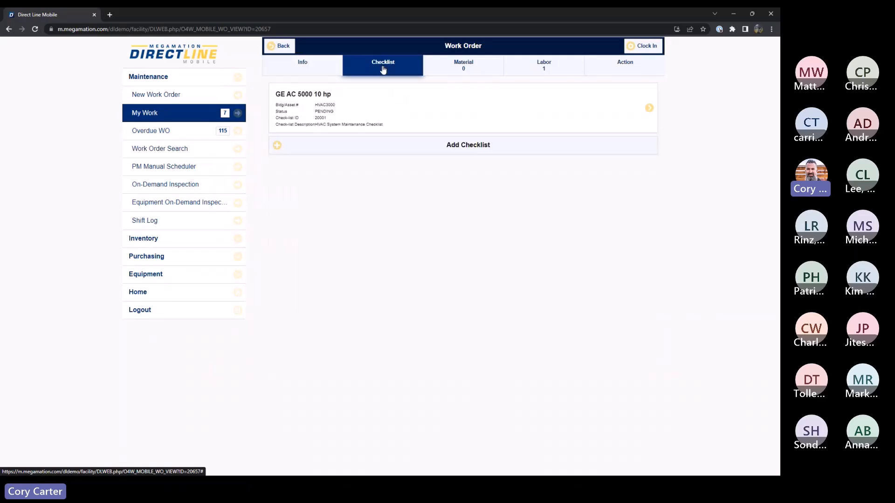
click(343, 106)
click(363, 114)
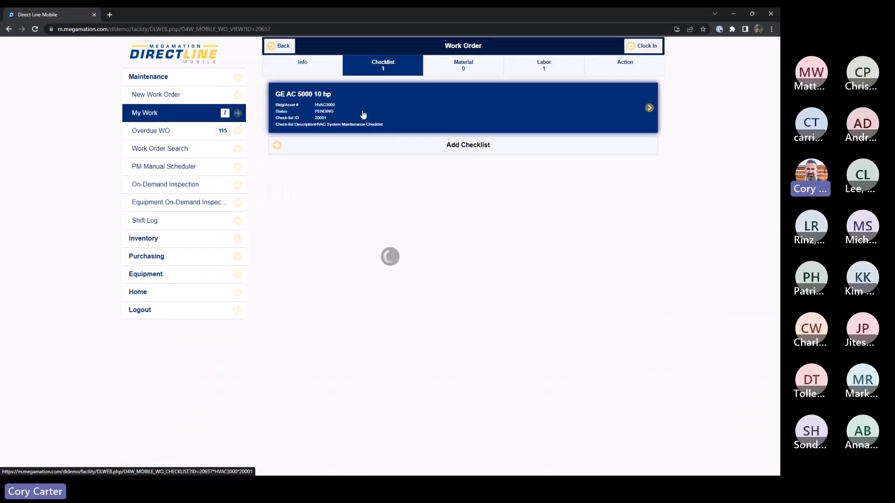
Step: Mark the leakage, pressure gauge, temperature gauge, Y strainer and mixing valve items on the HVAC checklist as Fail
click(467, 153)
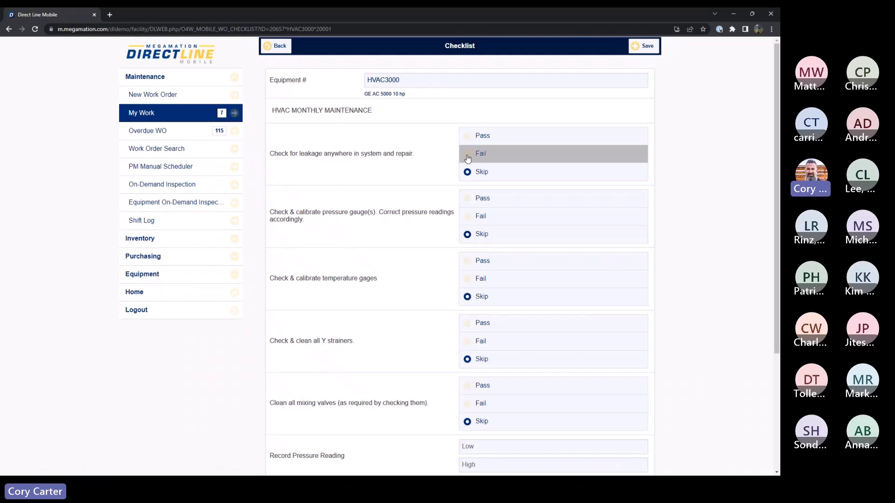
click(467, 217)
click(468, 279)
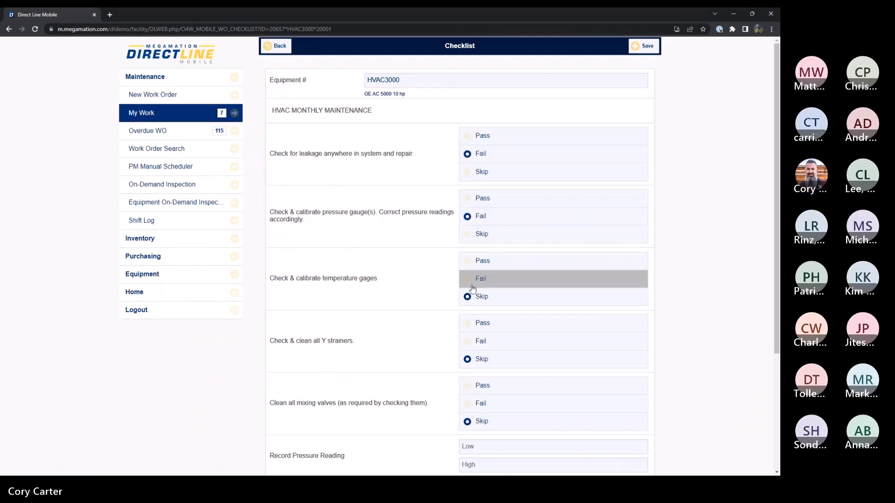
click(469, 343)
scroll(499, 299, down, 3)
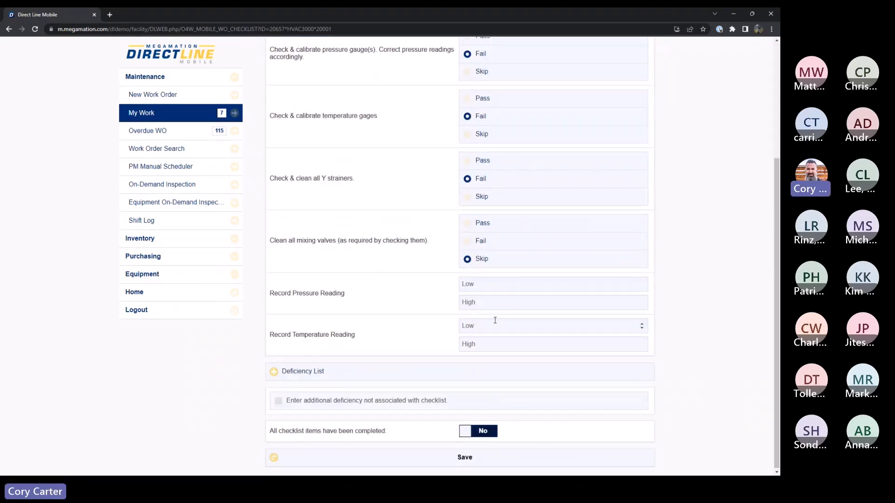
click(467, 241)
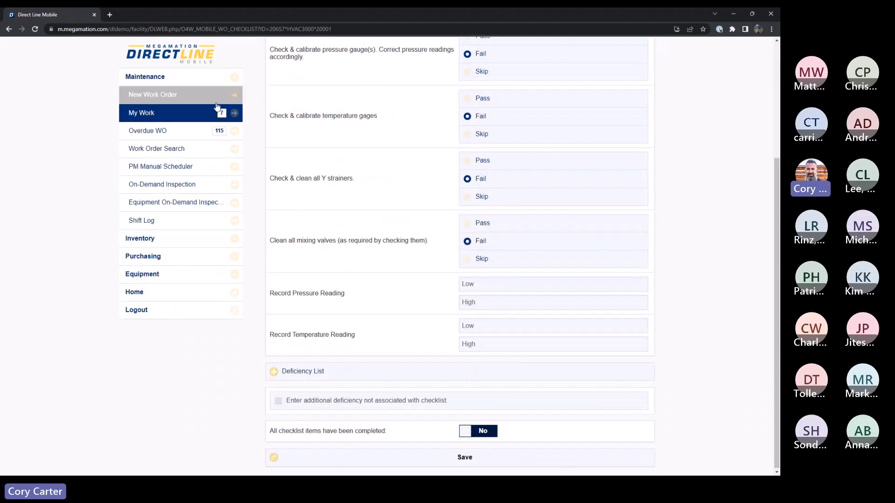
Step: Return to My Work and open the Math Building ROOM 102 checklist of work order 22862
click(190, 112)
click(470, 120)
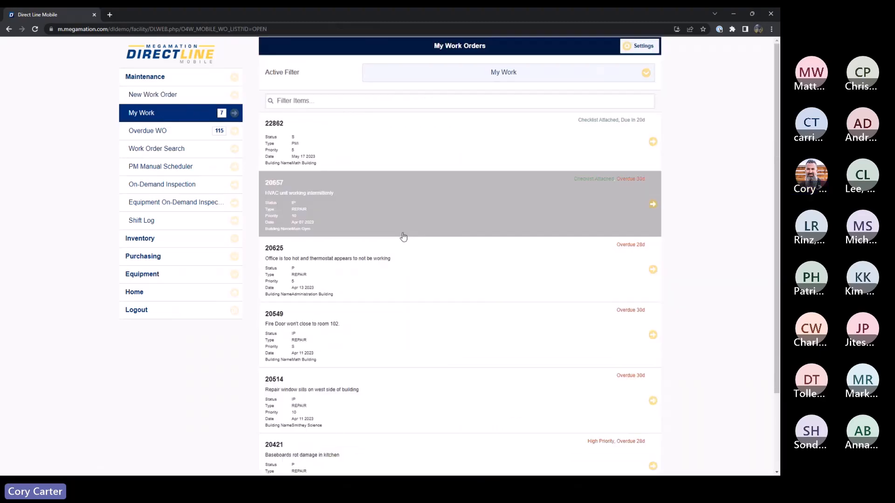
click(440, 159)
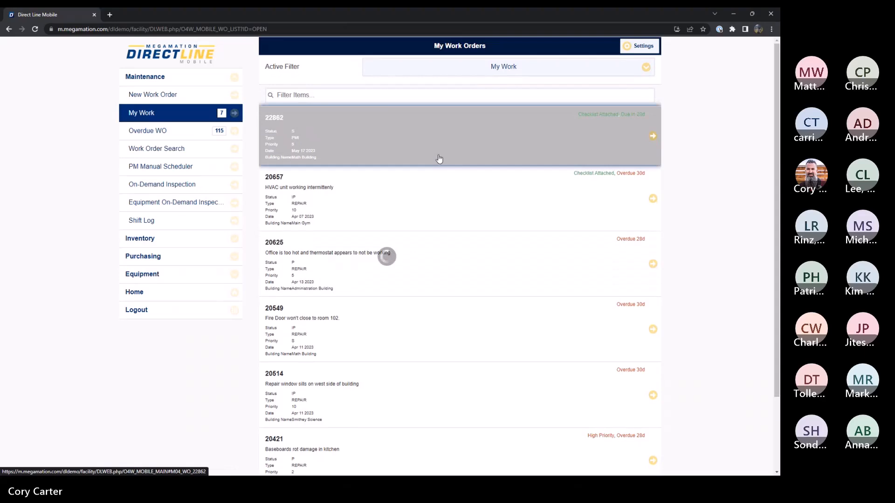
click(380, 66)
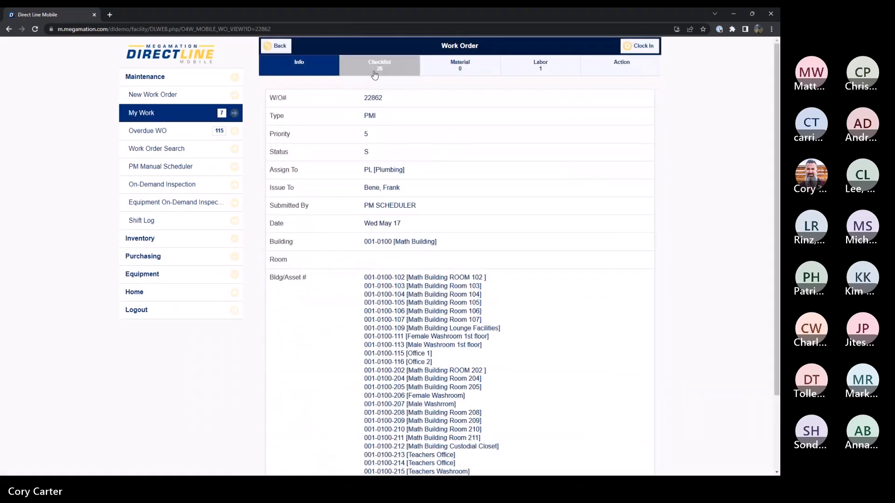
click(349, 114)
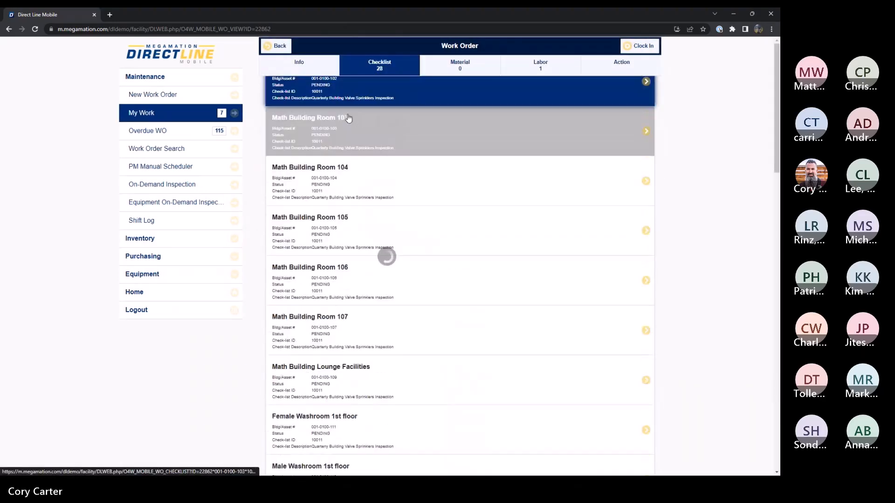
Step: Mark the four valve visual inspection items for Math Building ROOM 102 as Fail, and return to the work order's checklists
click(469, 179)
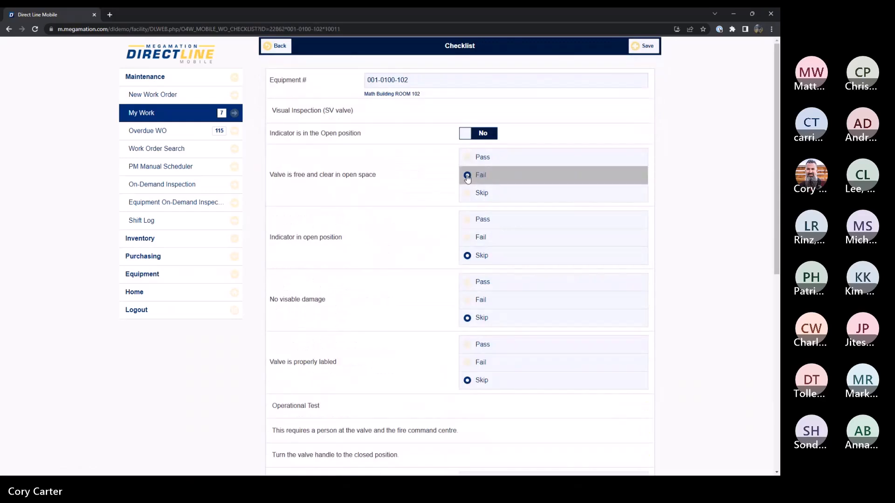
click(468, 239)
click(469, 301)
click(468, 363)
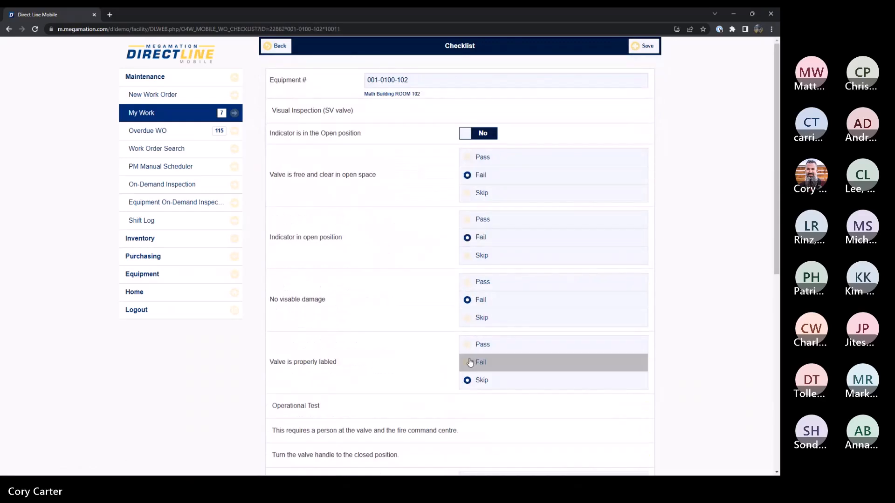
click(275, 46)
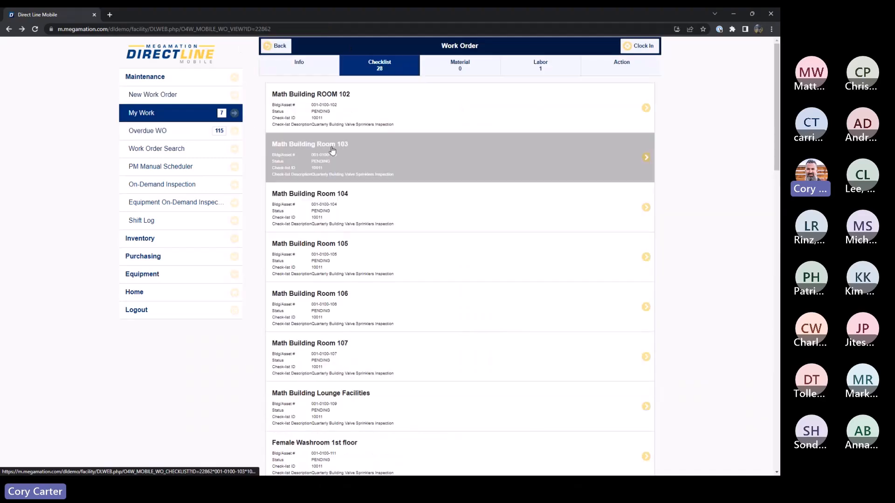
Step: Open the quarterly rooftop fan checklist of overdue work order 22859
click(170, 135)
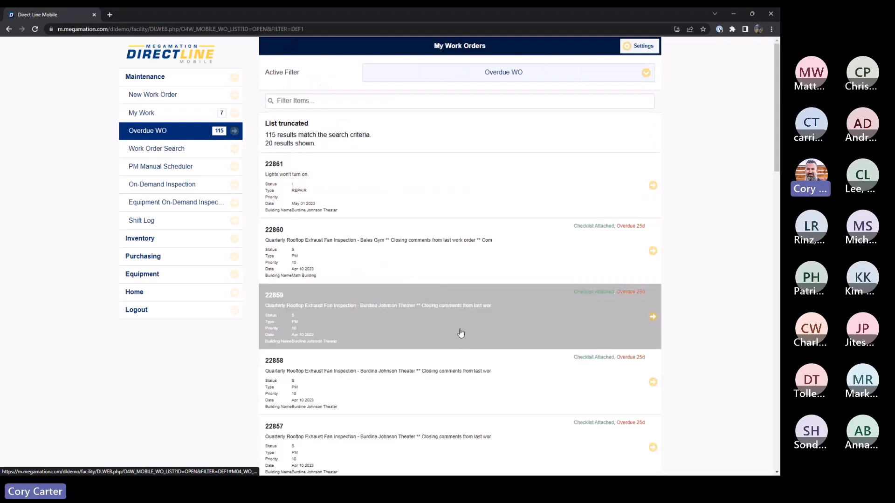
click(460, 333)
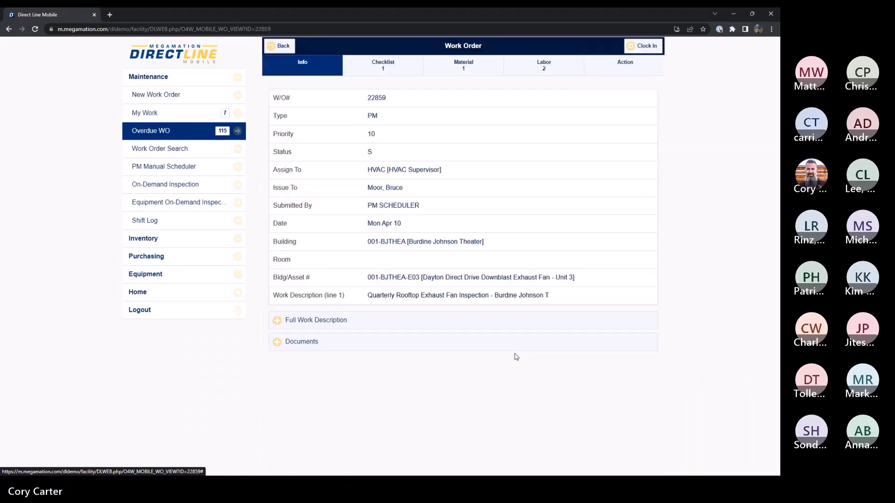
click(405, 68)
click(443, 109)
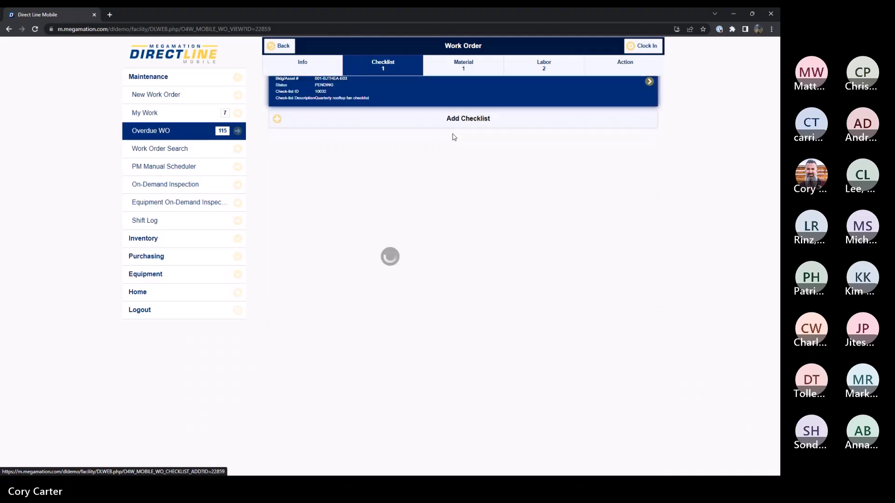
Step: Mark Check Circulation as Fail and enter the deficiency description "Circulation is lower flow than normal"
click(467, 159)
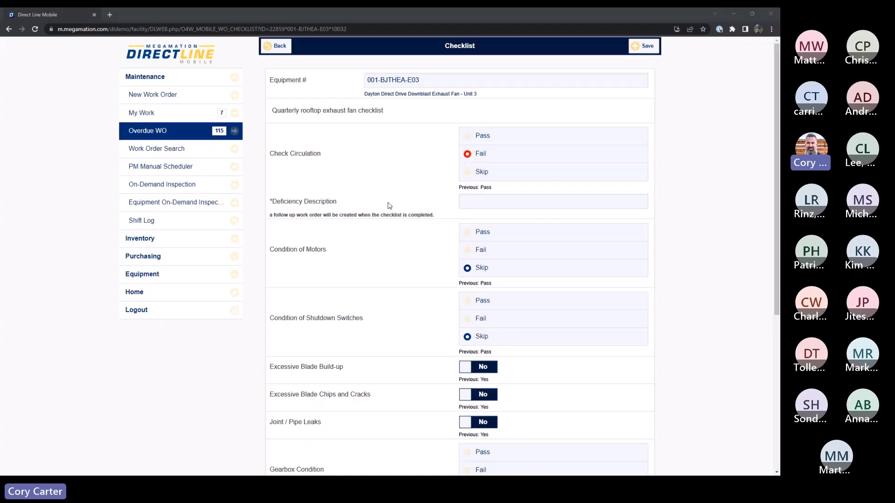
click(465, 201)
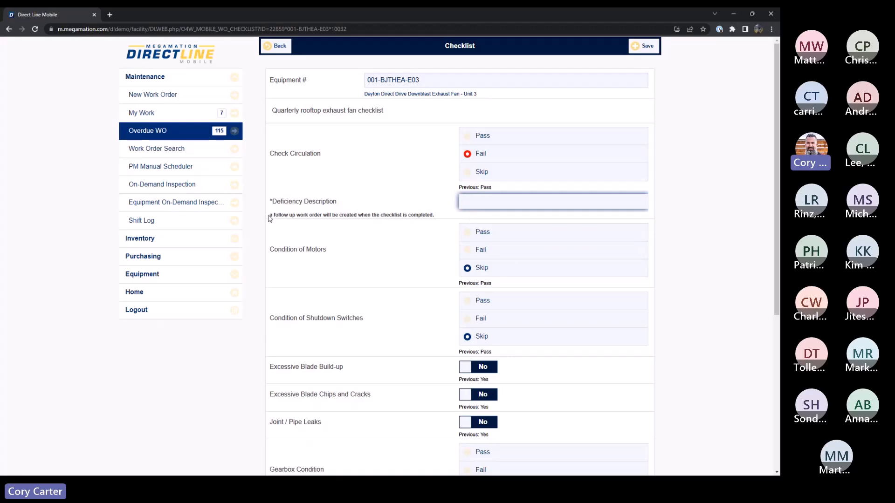
drag(269, 219, 439, 220)
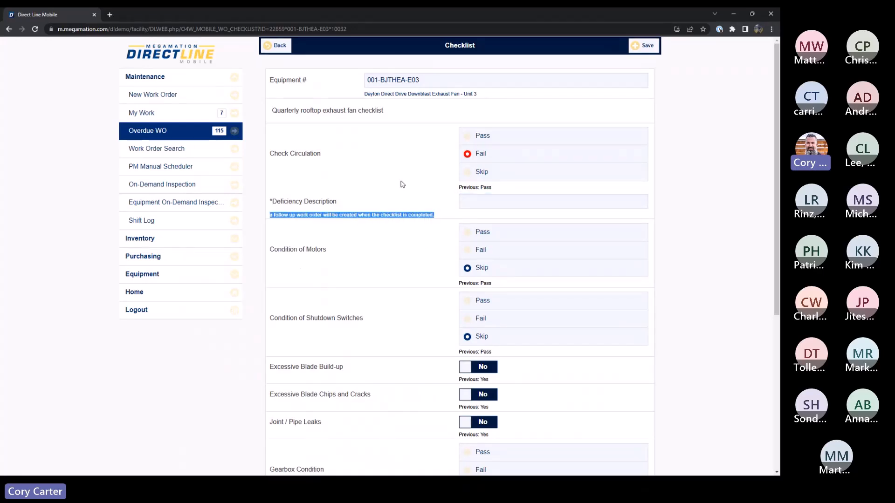
click(475, 206)
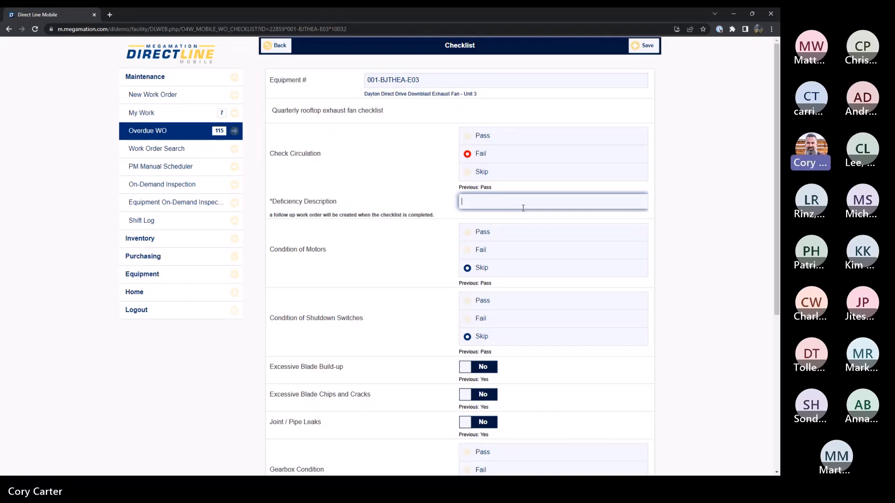
text(C)
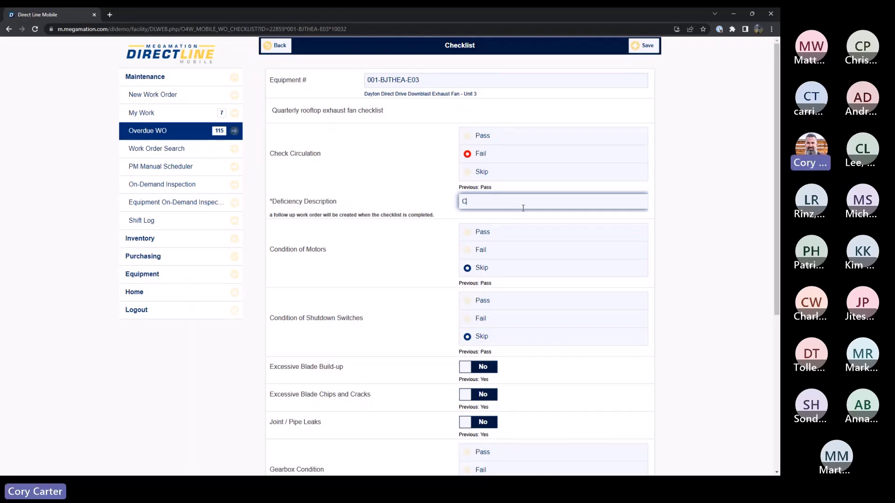
text(irculation )
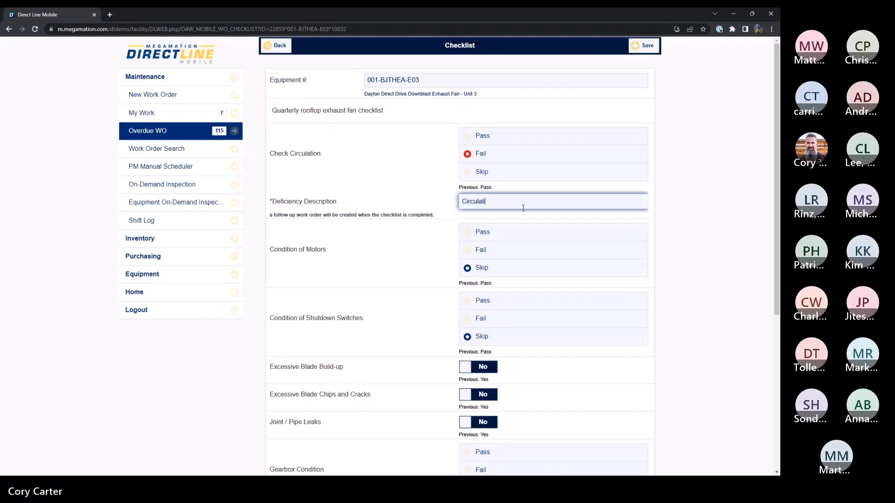
text(is lower flow than normal)
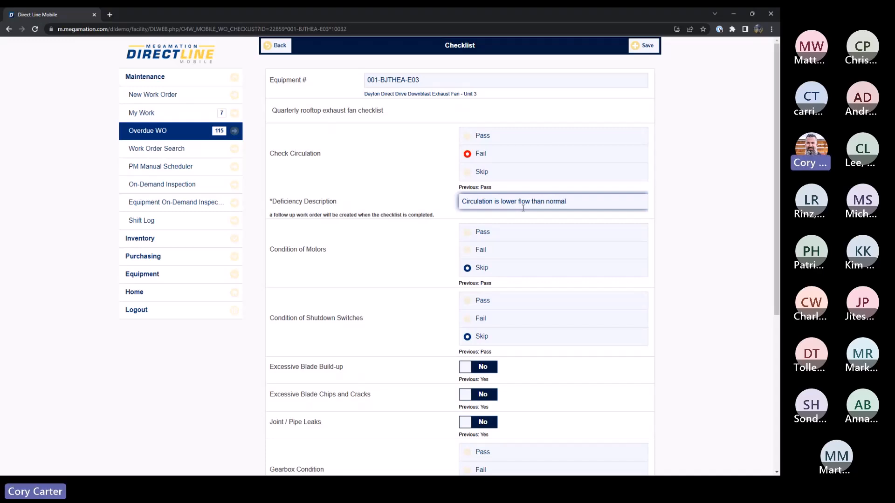
Step: Mark Condition of Motors, Condition of Shutdown Switches and Gearbox Condition as Pass, with Excessive Blade Build-up set to No
click(468, 232)
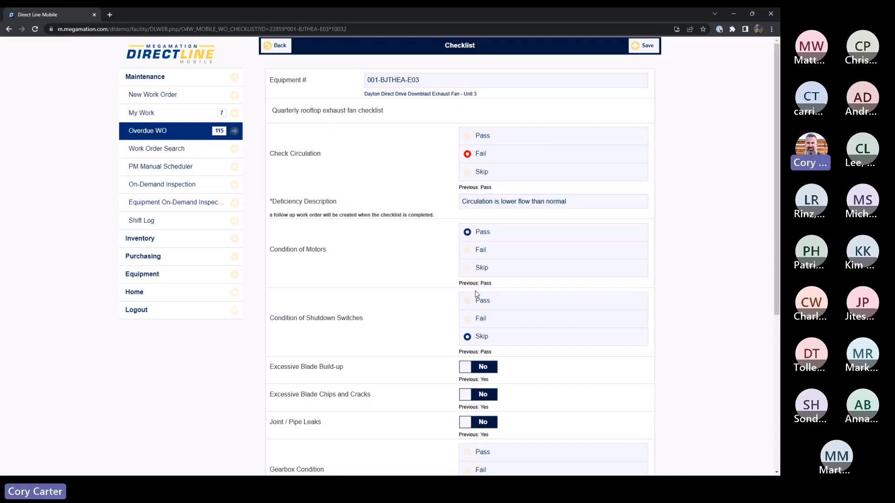
click(471, 303)
click(476, 367)
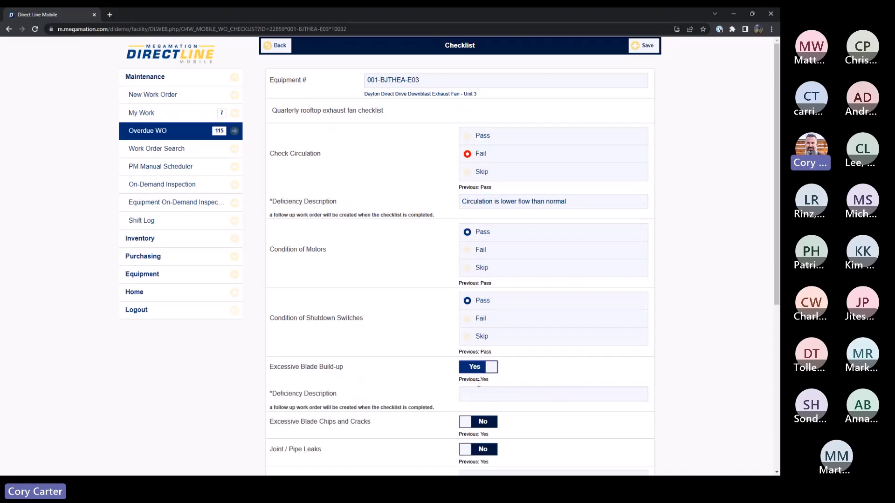
scroll(501, 363, down, 2)
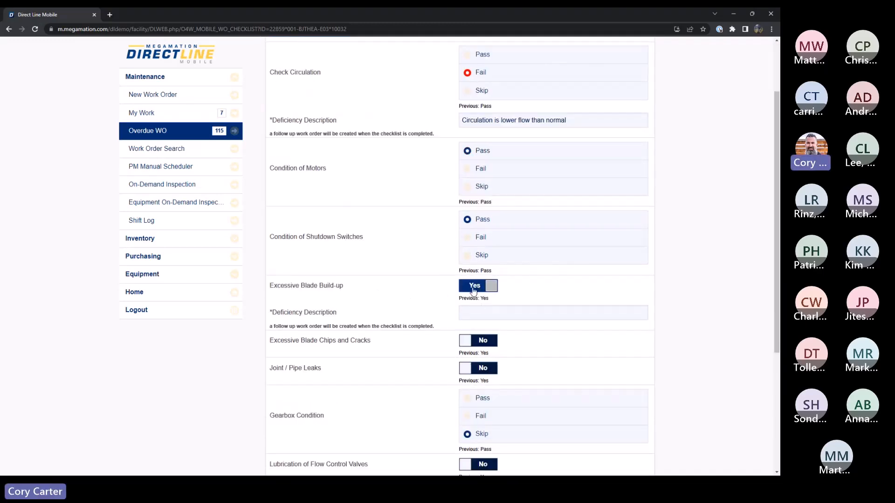
click(476, 286)
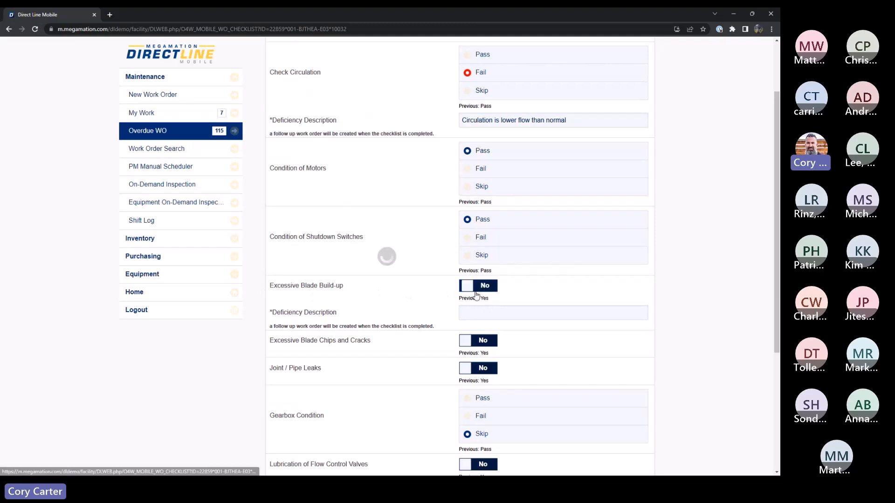
click(473, 371)
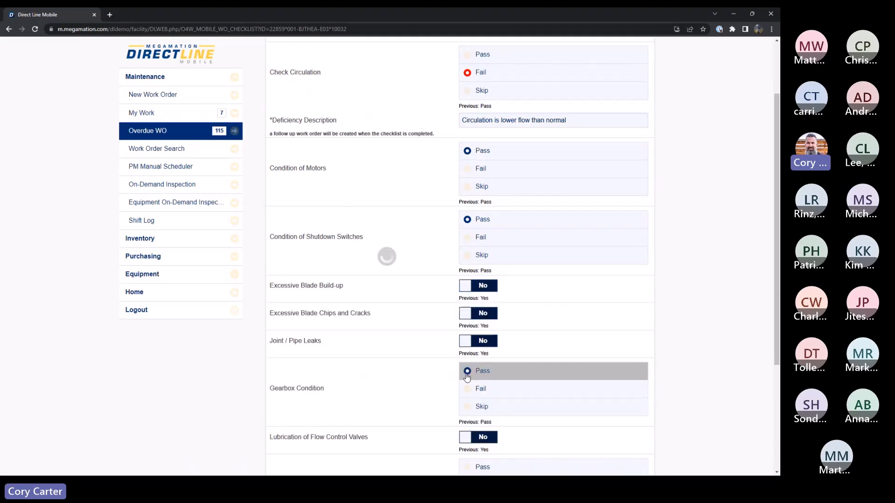
Step: Mark all checklist items as completed and save the checklist
scroll(501, 313, down, 3)
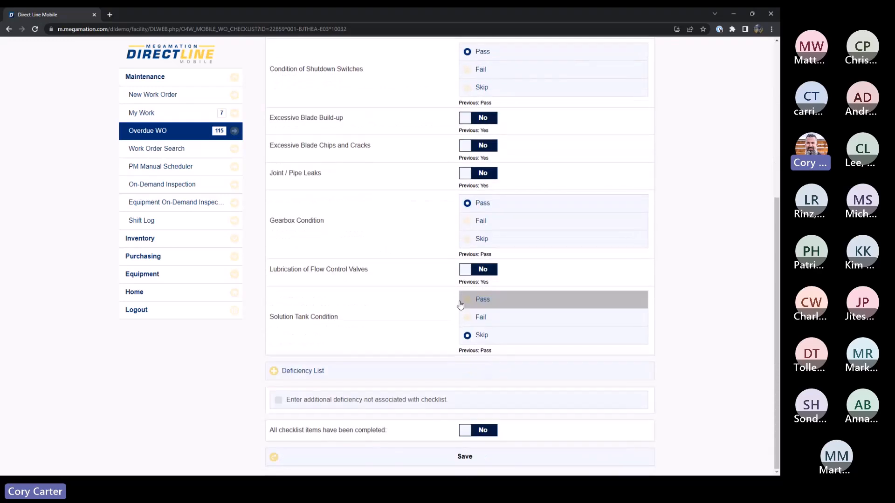
click(477, 432)
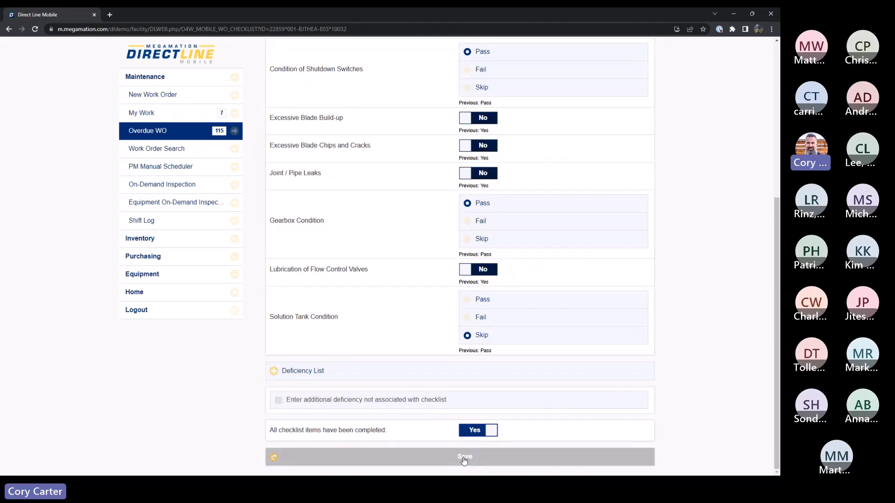
click(464, 460)
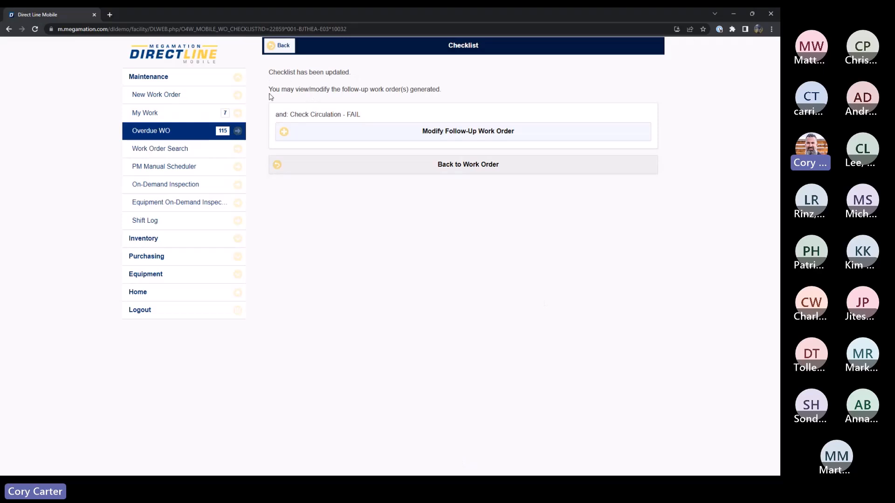
Step: Open the follow-up work order generated for the failed Check Circulation item and review its work description
drag(269, 90, 450, 94)
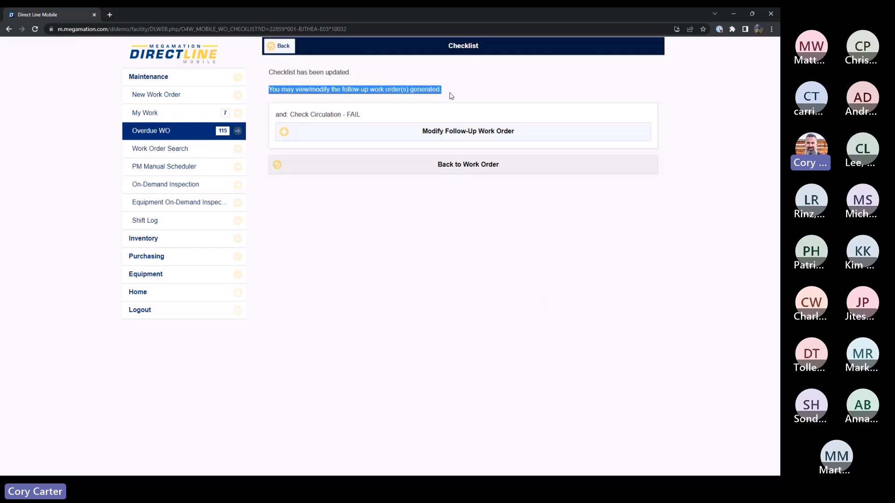
click(451, 134)
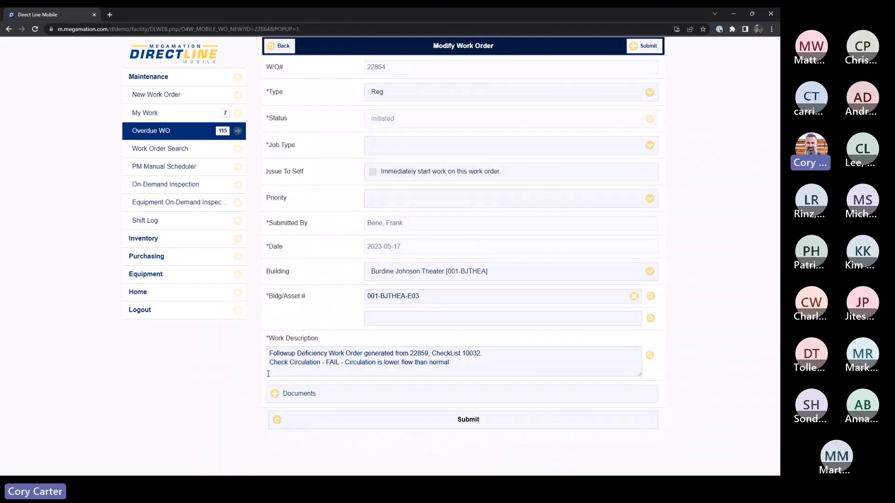
drag(269, 354, 497, 357)
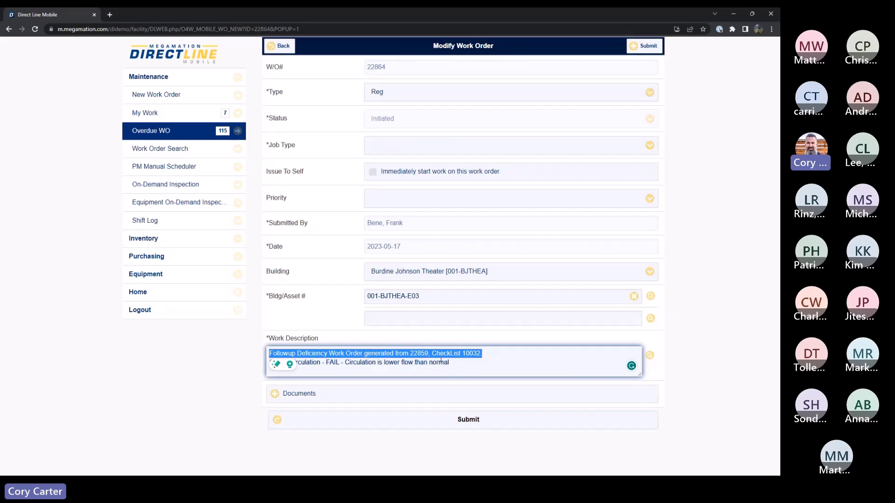
click(339, 363)
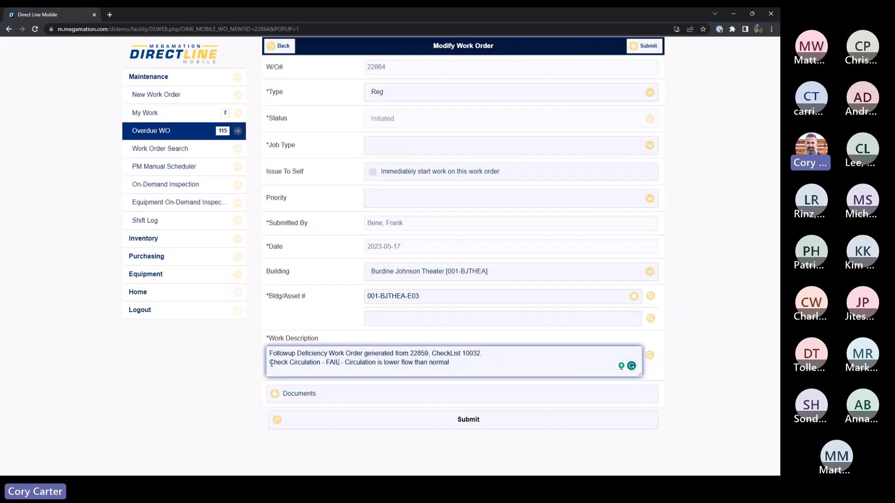
drag(270, 363, 458, 367)
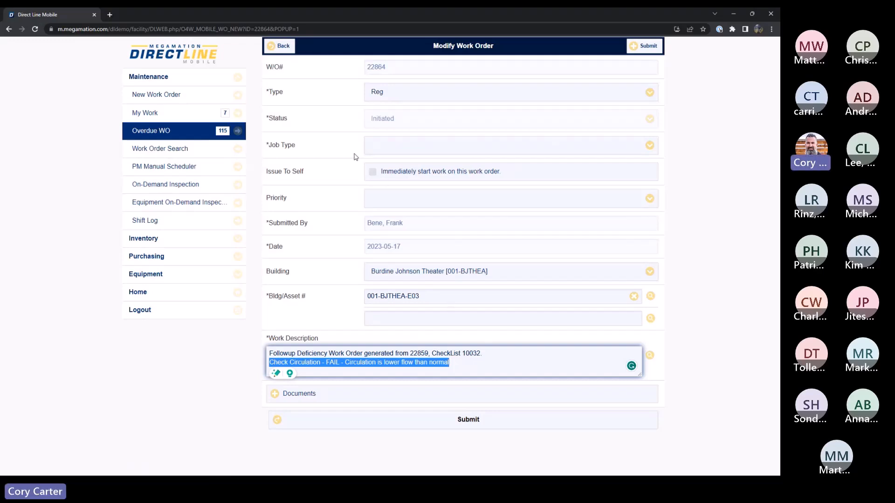
Step: Issue the follow-up work order to self for immediate start, set its job type to Electrical, and submit it
click(372, 172)
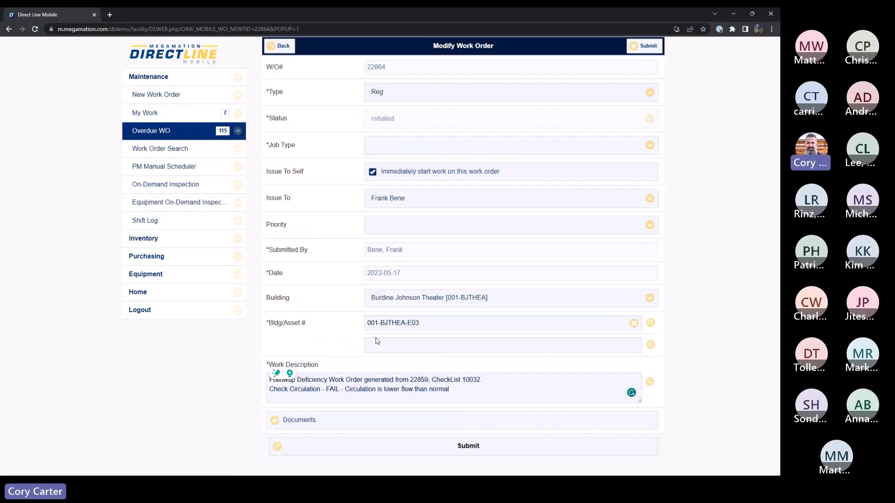
click(422, 444)
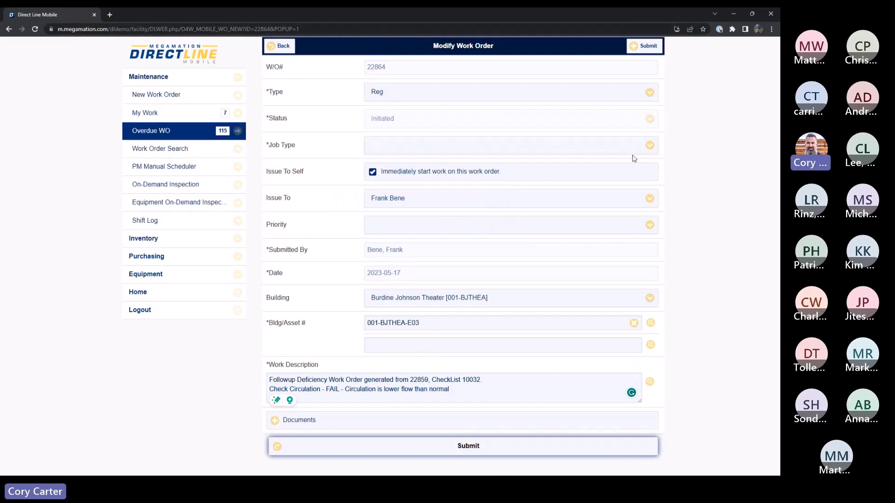
click(649, 145)
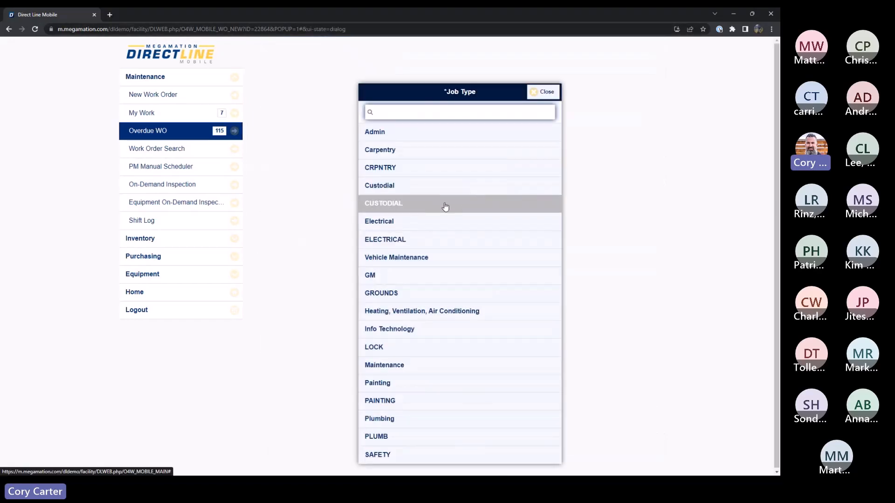
click(399, 222)
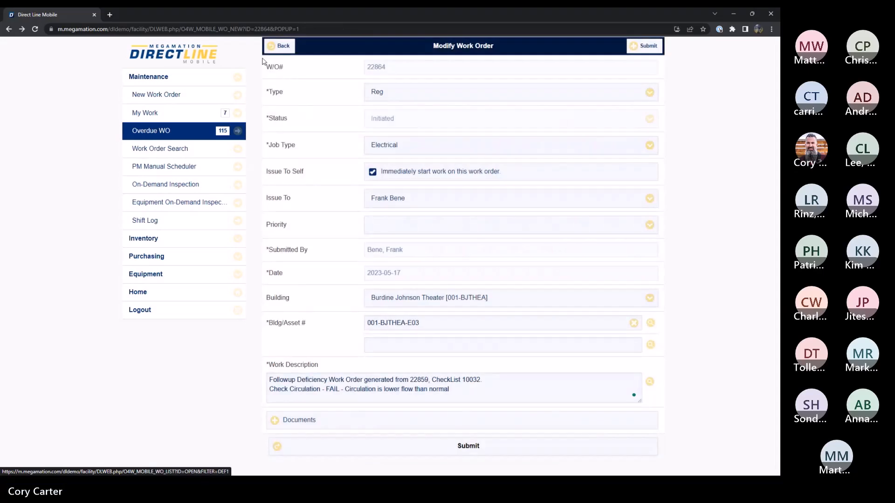
click(657, 48)
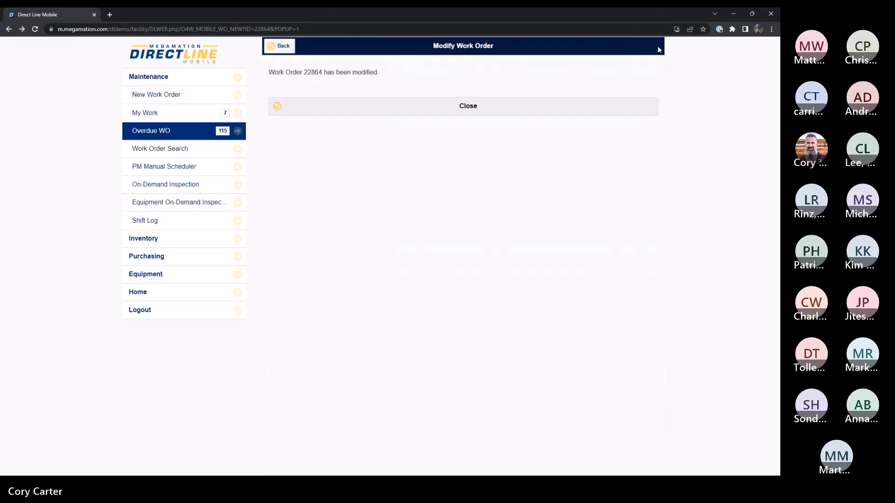
click(398, 109)
Step: Leave the checklist page for My Work and open follow-up work order 22864 to check who it is issued to
click(177, 120)
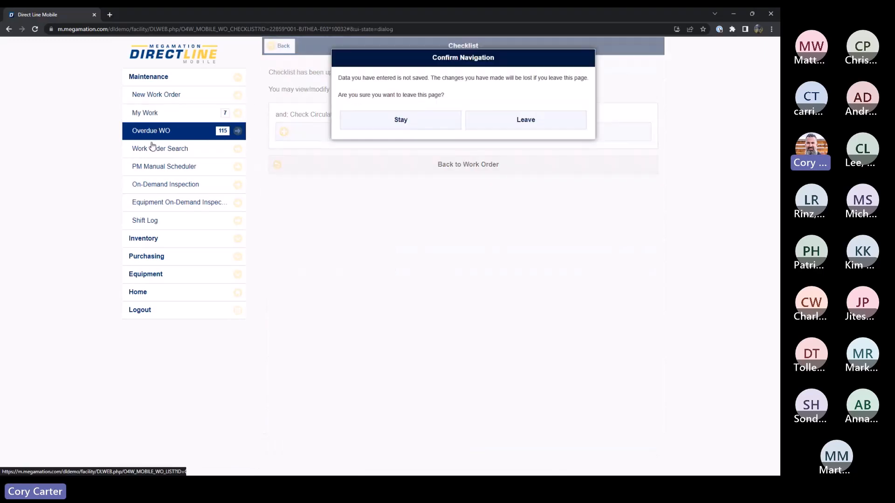
click(505, 125)
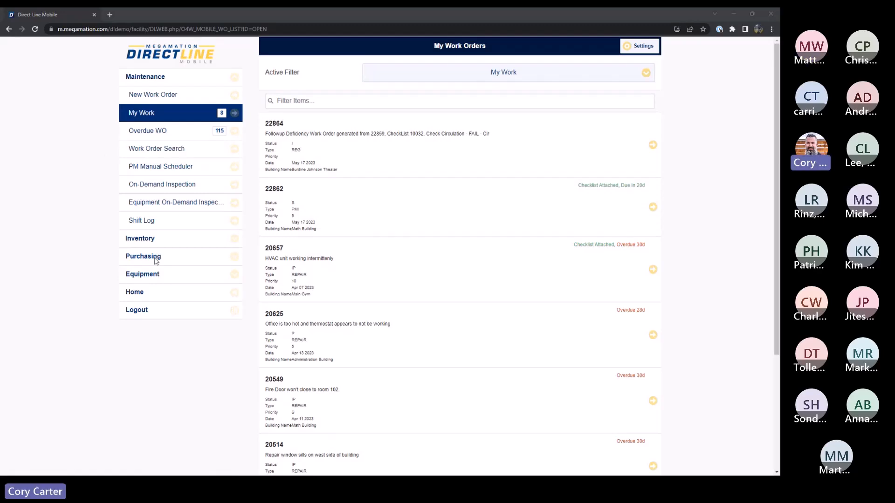
scroll(334, 166, down, 1)
click(334, 166)
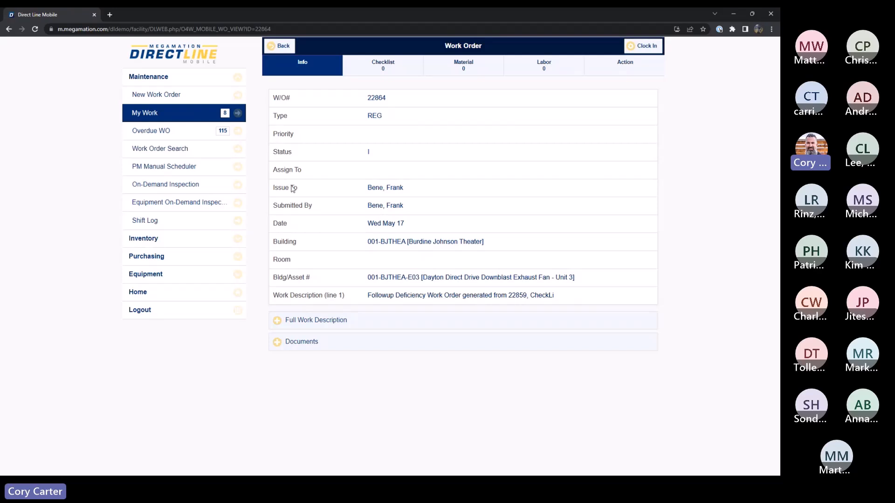
drag(368, 188, 406, 194)
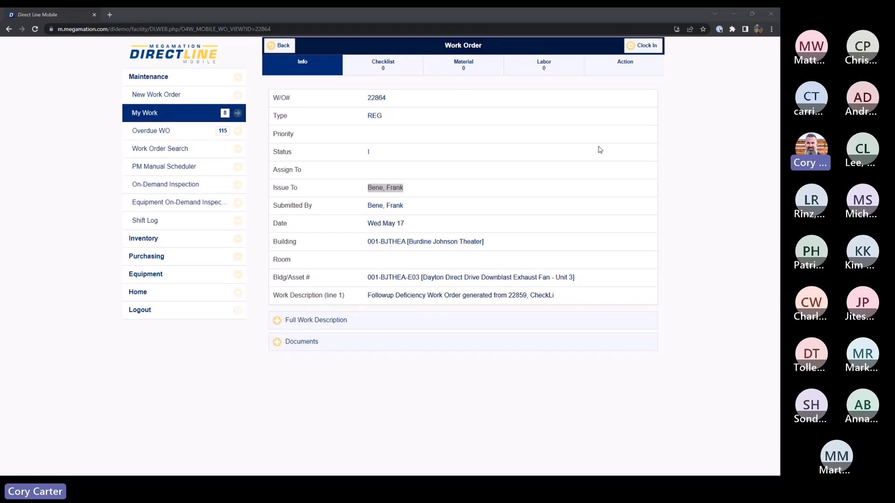
click(732, 15)
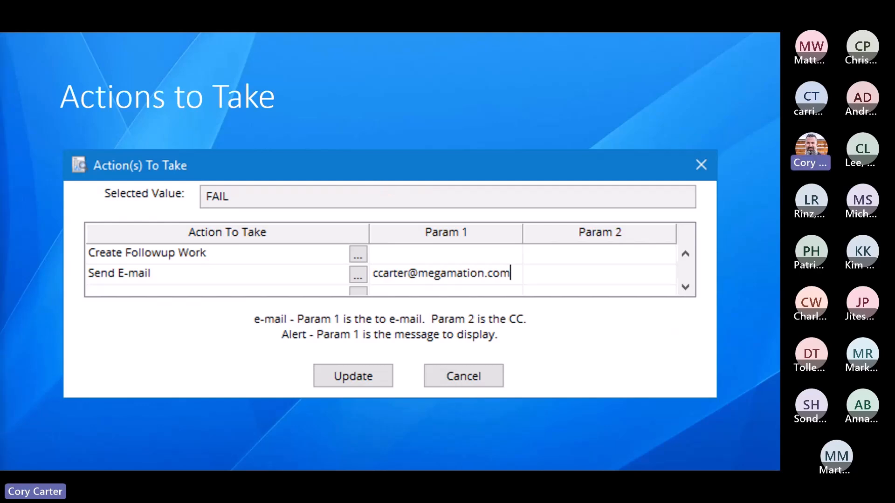
key(Right)
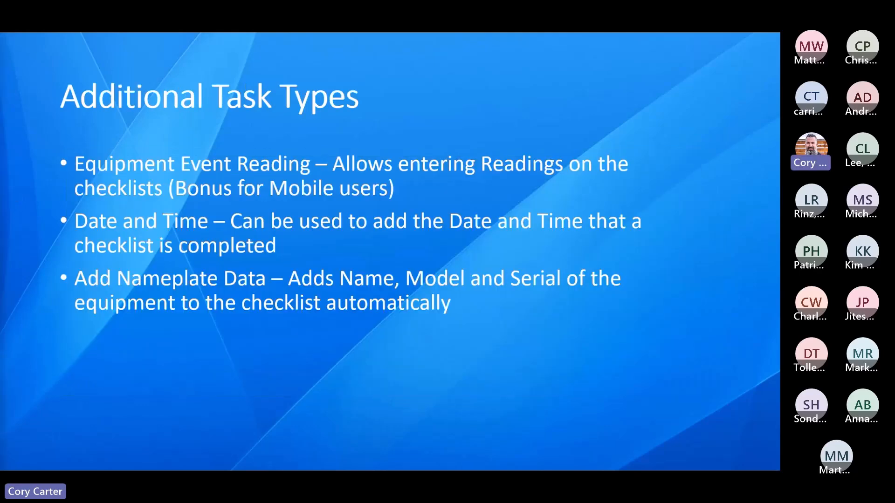
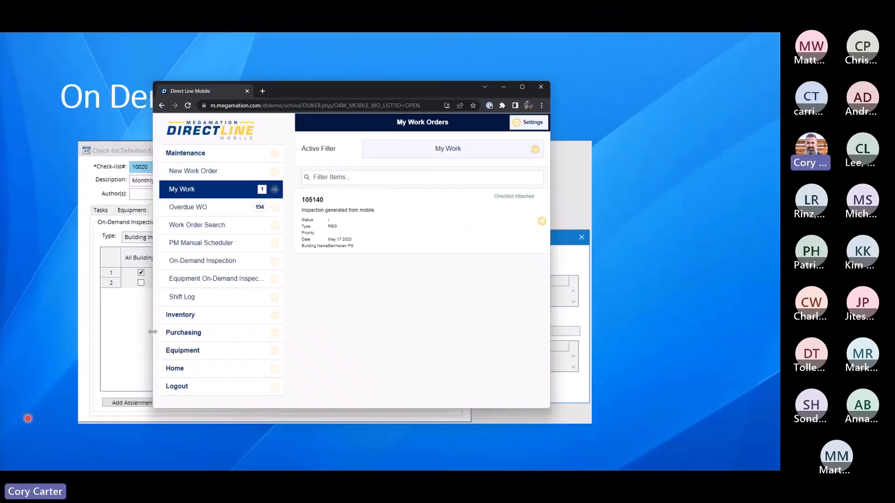
Step: Compare the On-Demand Inspection form with the Equipment On-Demand Inspection form and return to the equipment version
click(522, 86)
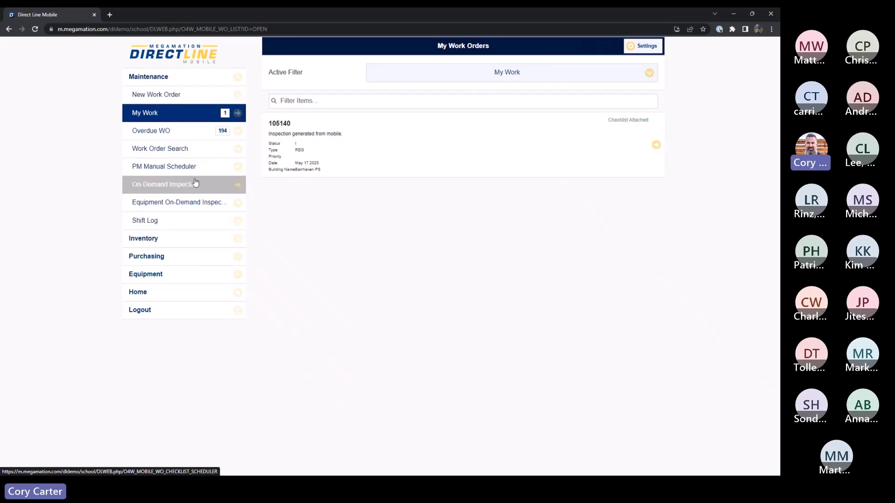
click(184, 204)
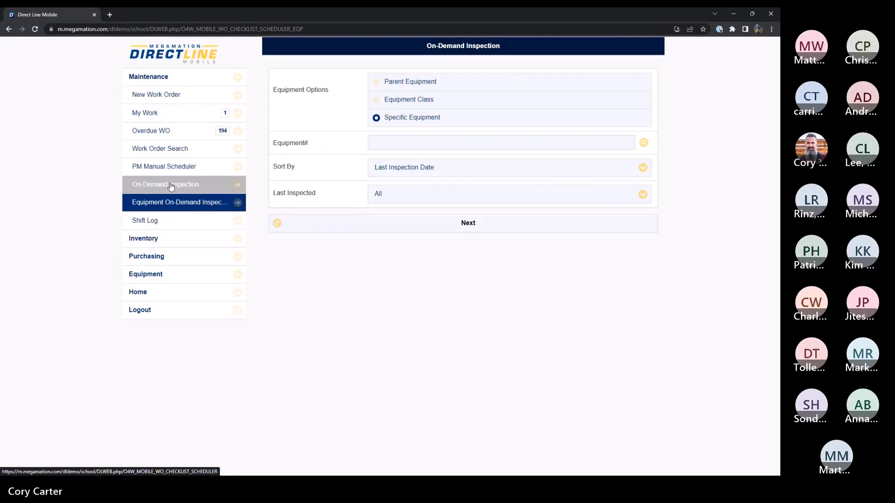
click(178, 186)
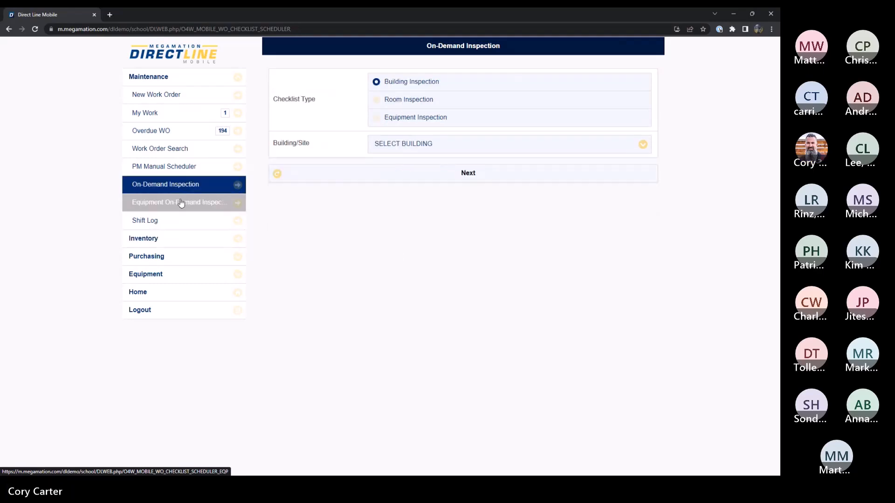
click(181, 204)
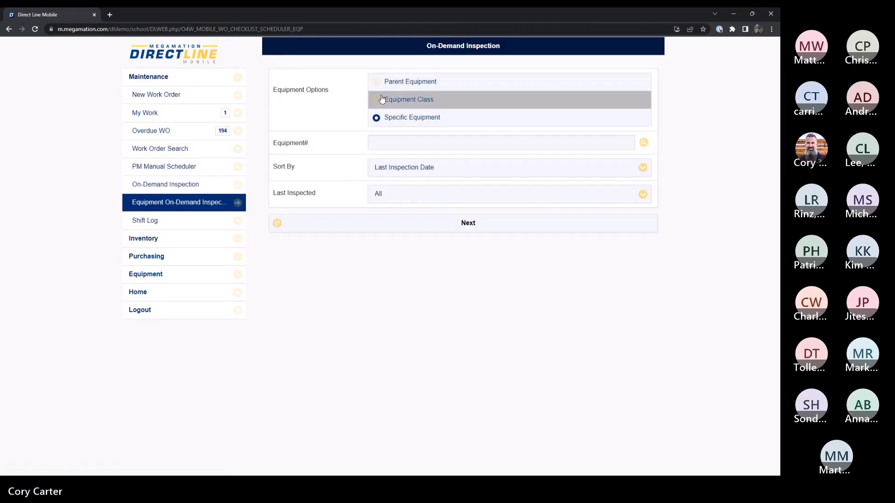
Step: Try to find on-demand inspections for specific equipment 001-GWASH, checking the last-inspected period options before continuing
click(372, 137)
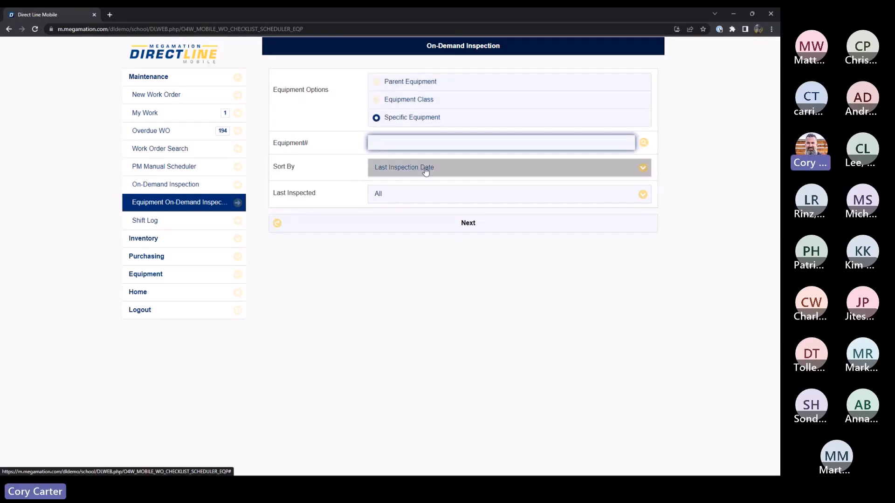
text(001-GWAS)
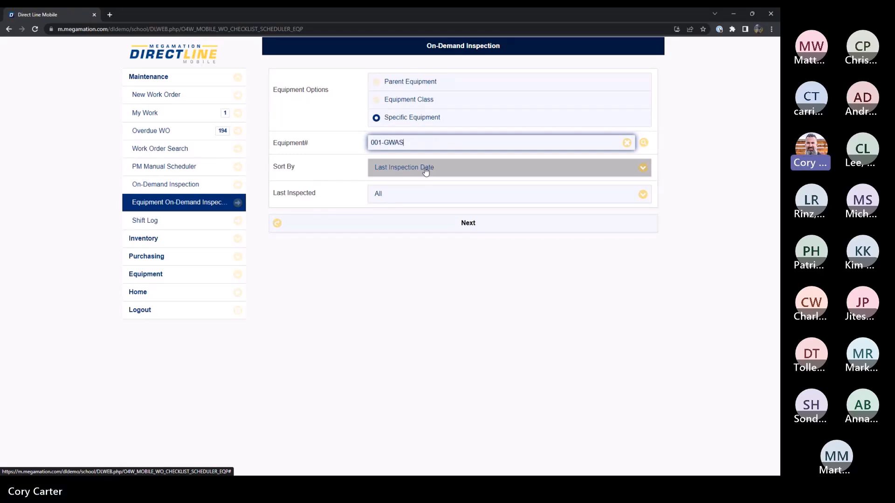
text(H)
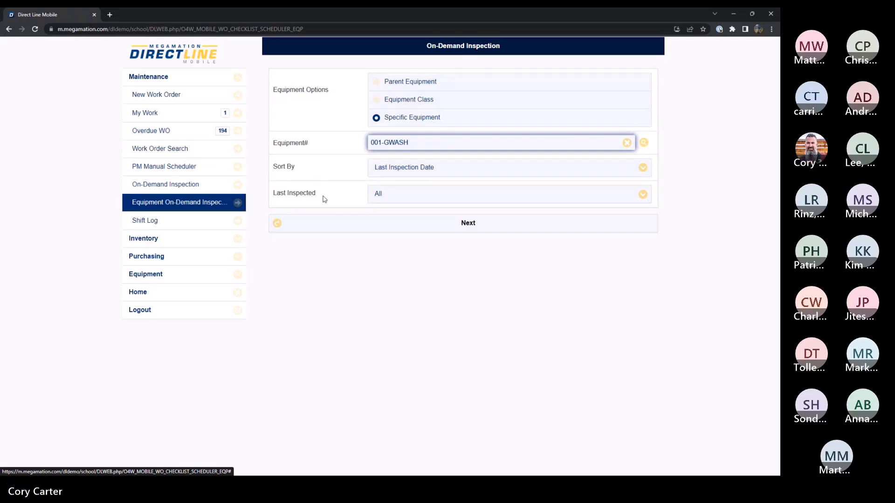
click(417, 198)
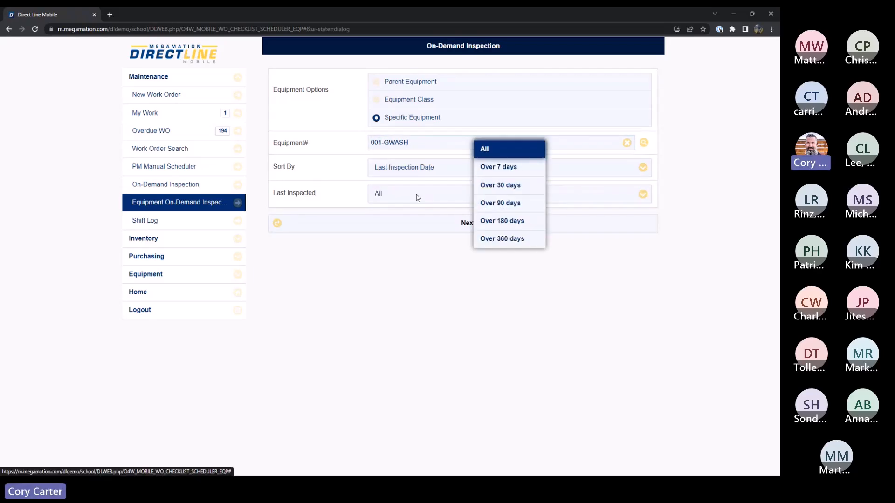
click(503, 269)
click(468, 225)
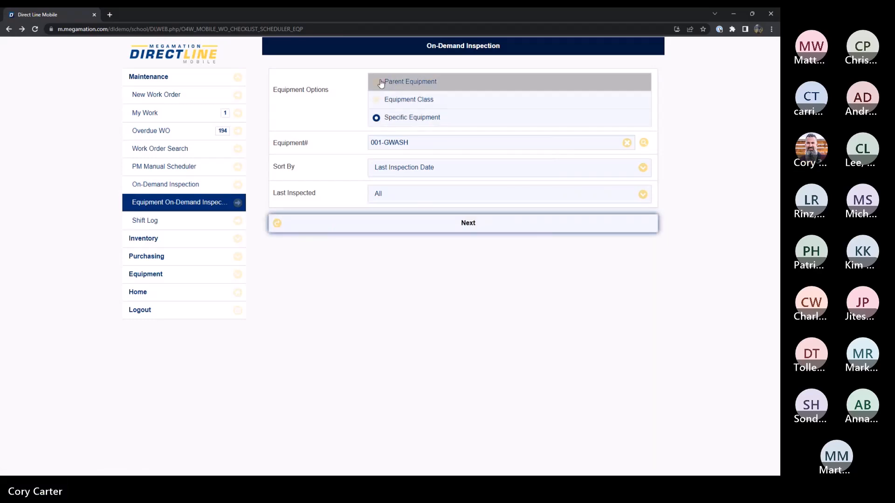
Step: Discard the equipment entry and set up an on-demand Equipment Inspection for building Barrhaven Ps [001]
click(216, 187)
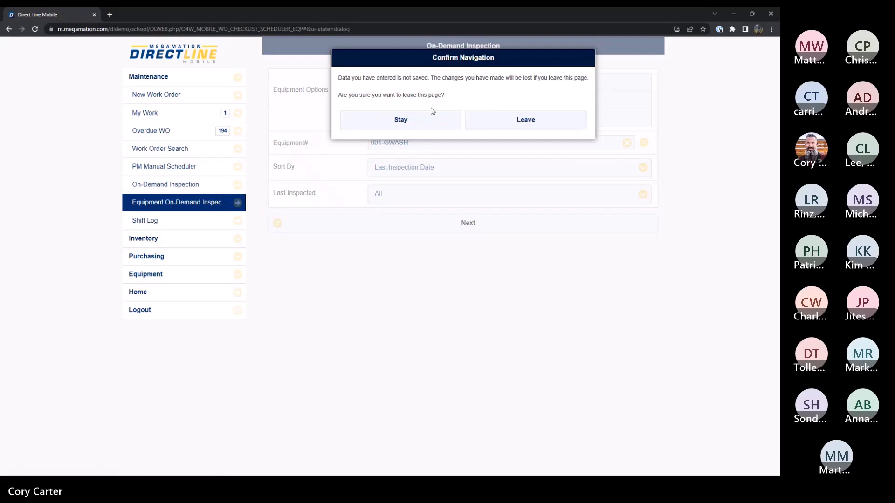
click(510, 121)
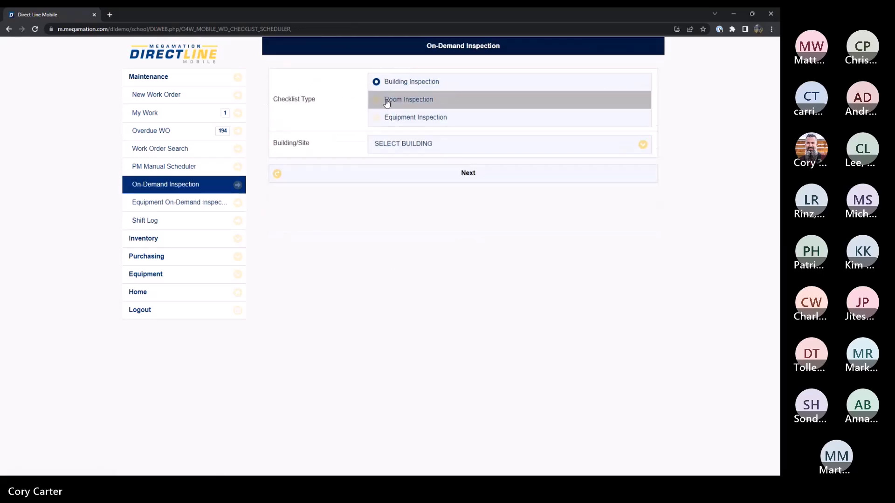
click(392, 117)
click(622, 144)
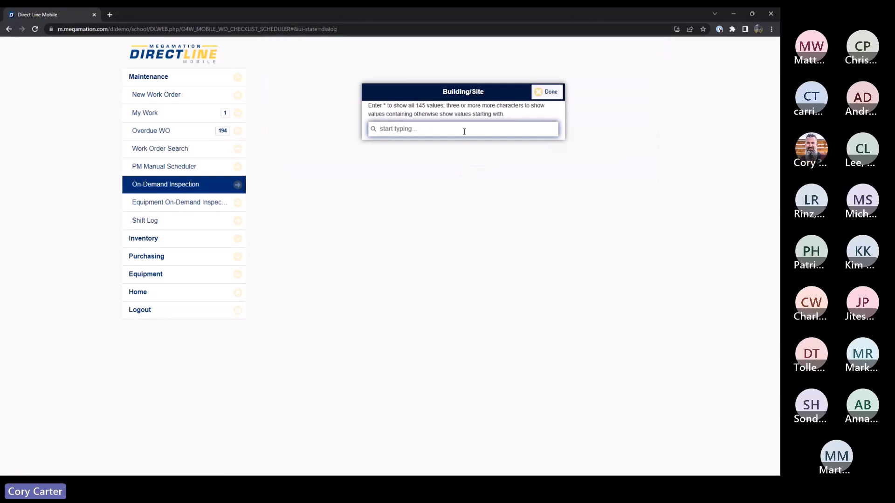
text(*)
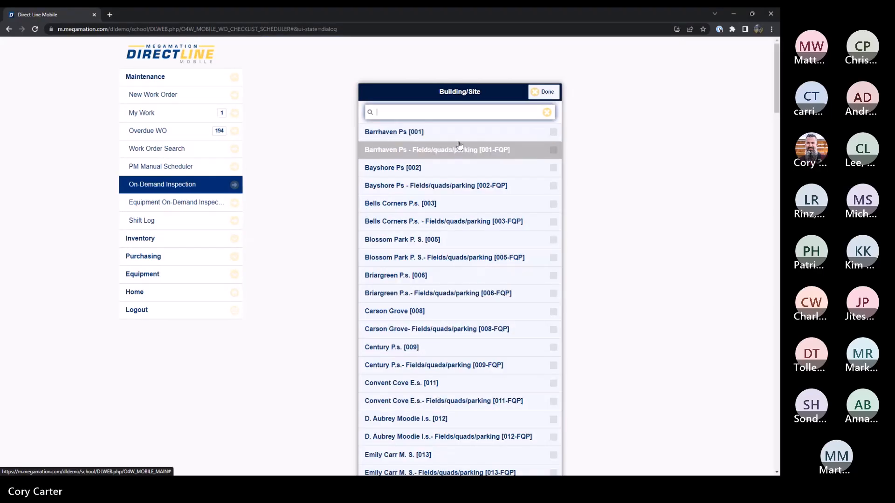
click(431, 134)
click(544, 91)
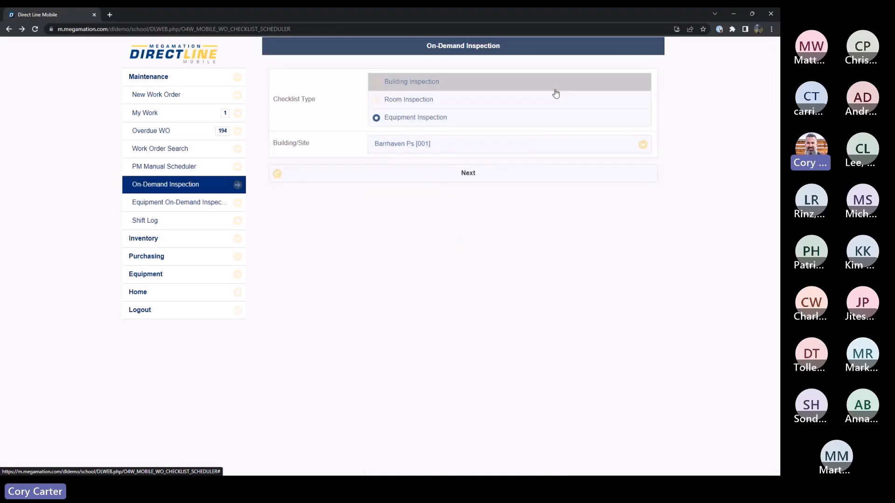
Step: Examine the open on-demand inspections for the building and the room options of the inspection setup
click(471, 172)
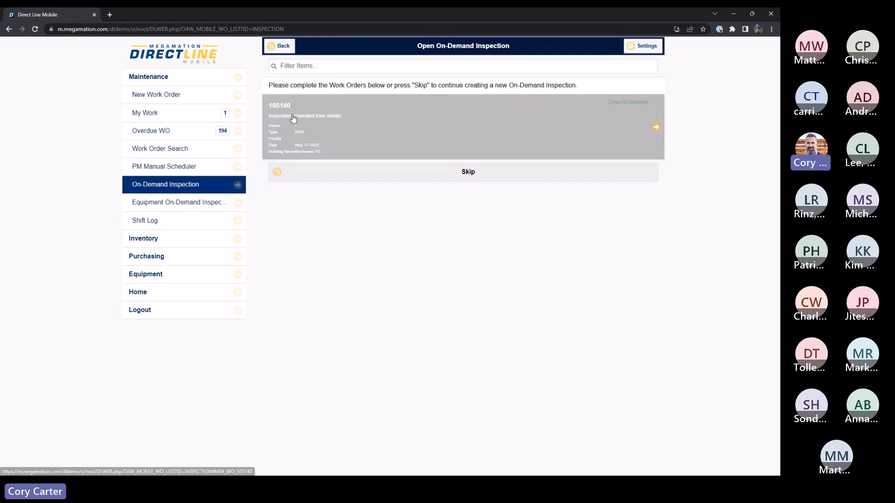
click(281, 46)
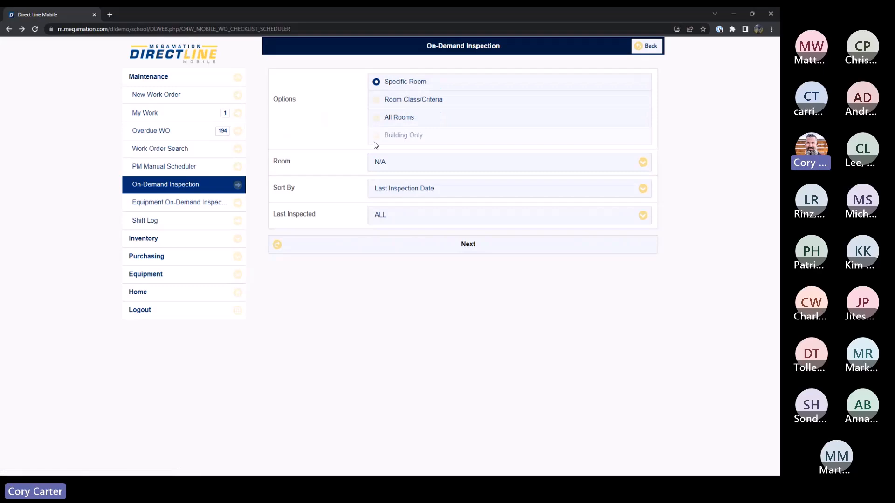
click(653, 47)
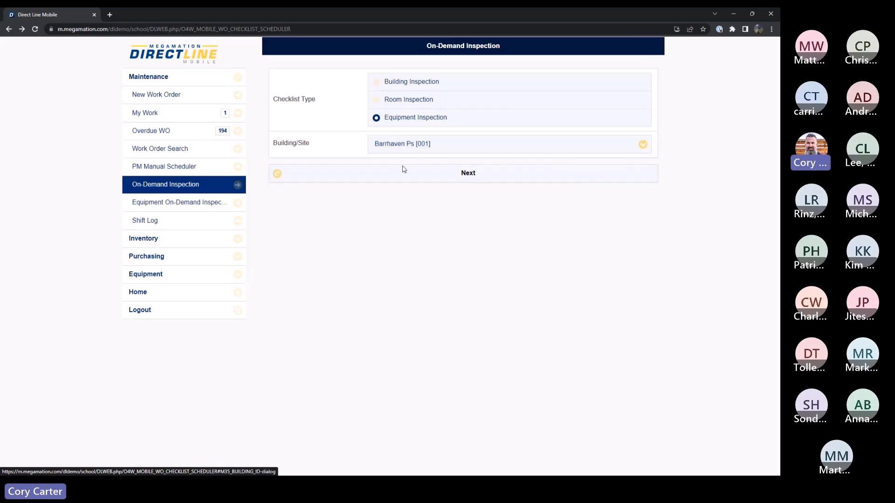
click(476, 179)
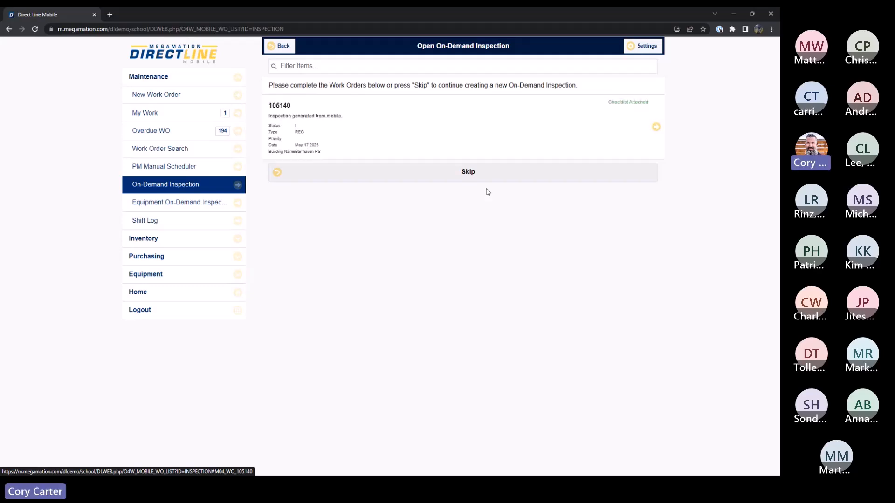
Step: Skip the open inspection, try to continue with Specific Room without choosing a room, and look through the room list
click(465, 174)
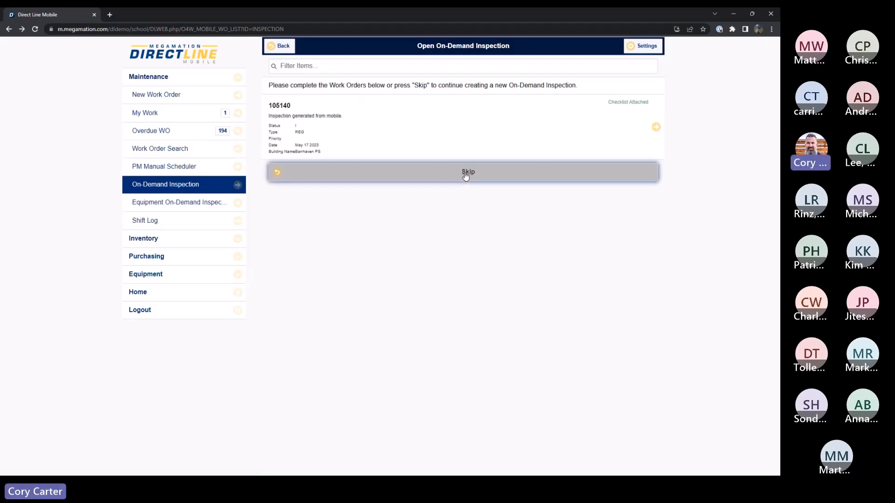
click(466, 243)
click(460, 121)
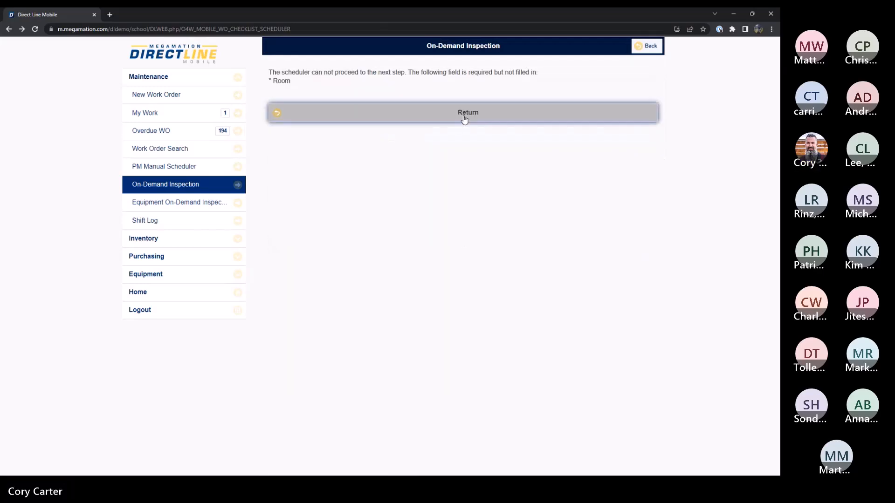
click(414, 163)
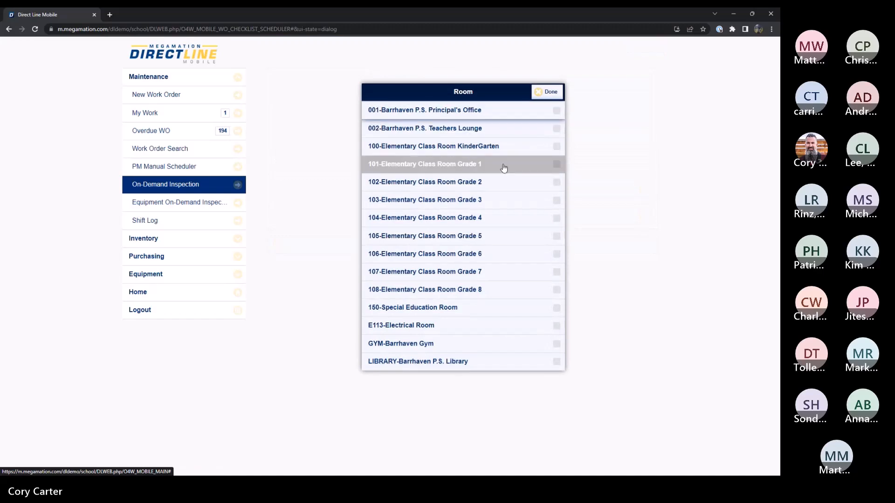
click(547, 91)
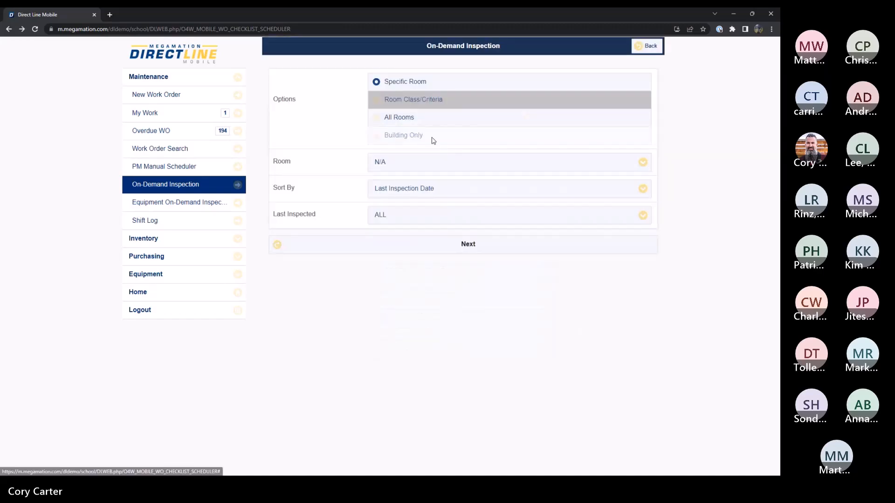
Step: Examine the equipment inspections available for All Rooms, and return to the checklist type selection
click(380, 118)
click(480, 219)
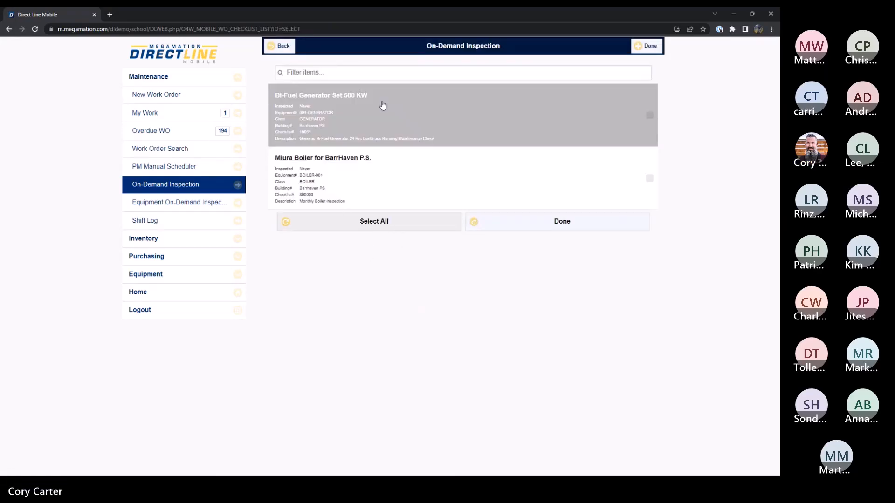
click(279, 46)
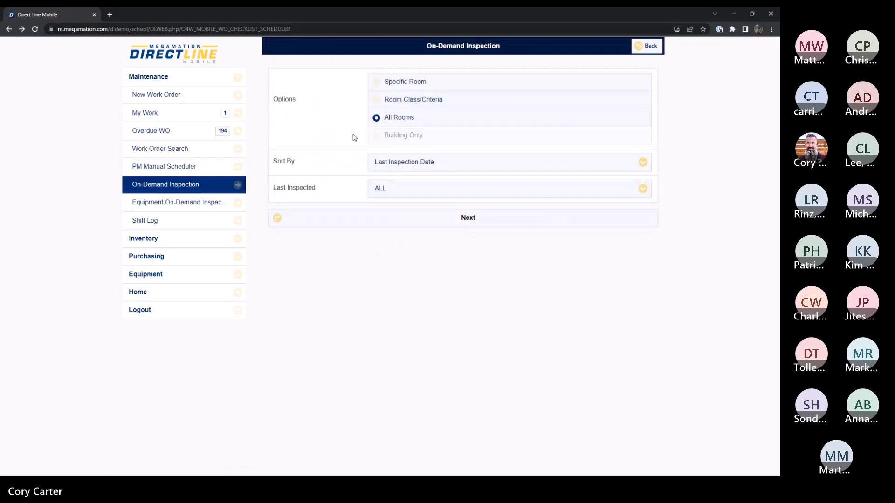
click(644, 46)
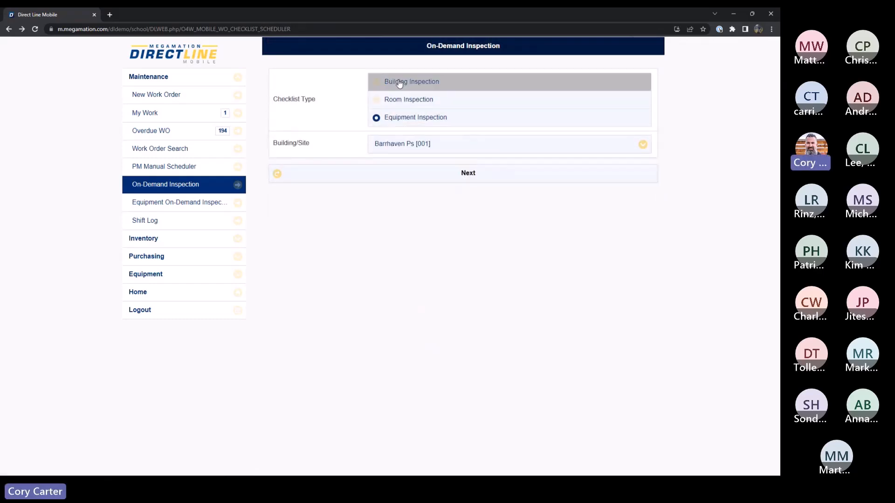
Step: Open the pending Barrhaven PS inspection work order, check who it is issued to, and clock in to it
click(450, 177)
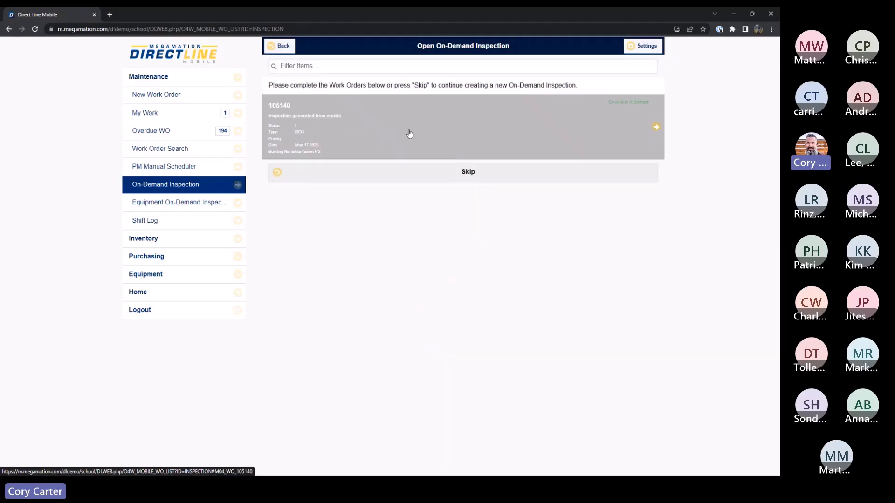
click(481, 139)
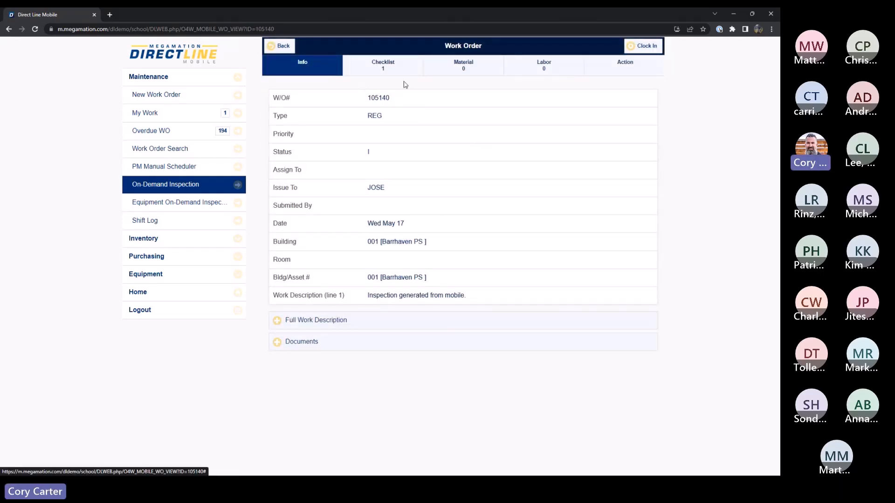
drag(392, 188, 358, 188)
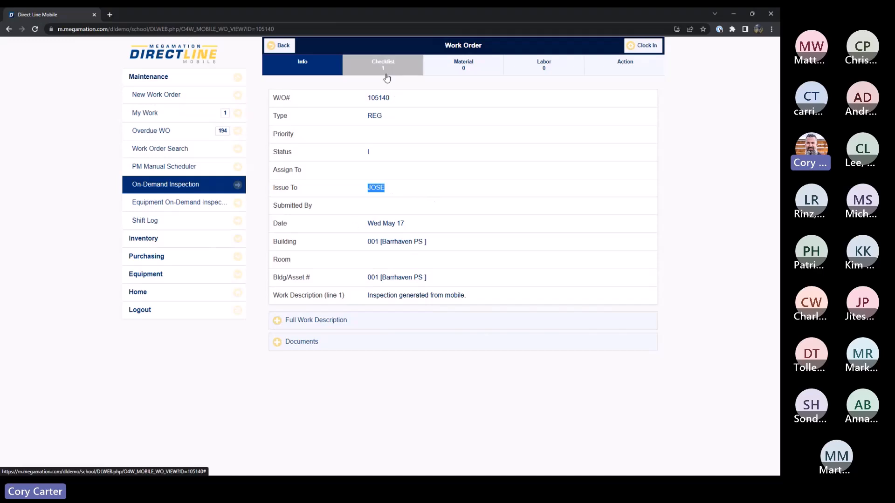
click(647, 47)
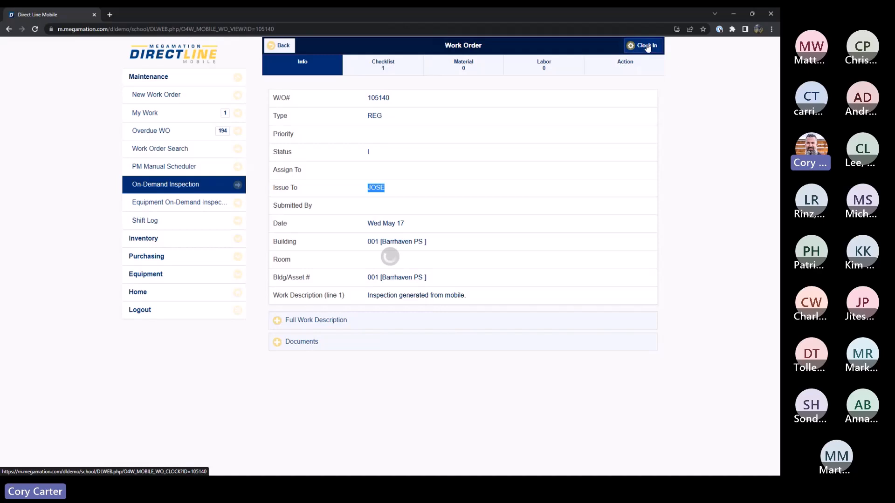
click(465, 137)
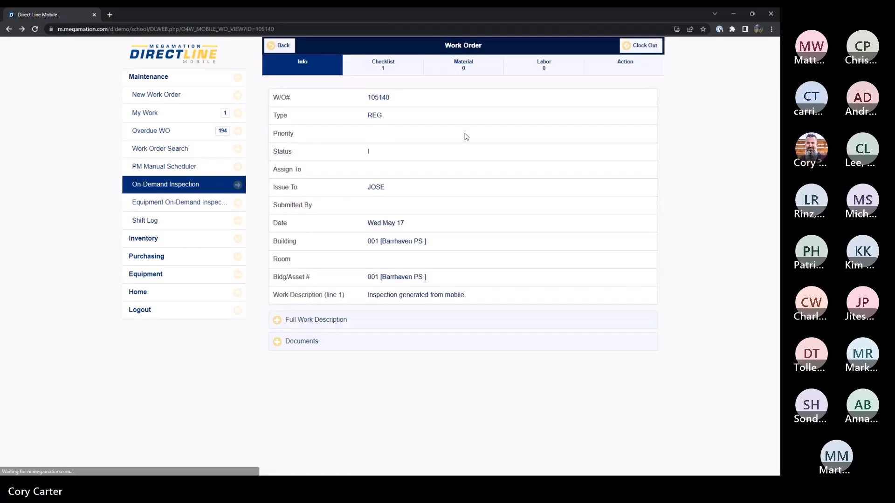
Step: Answer every item of the Barrhaven PS checklist with Yes or Pass, mark all items as completed, and save the checklist
click(383, 71)
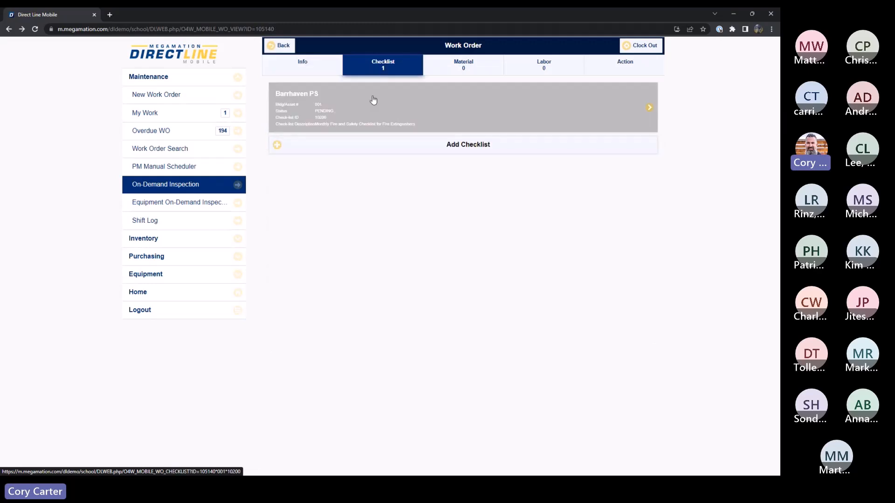
click(377, 110)
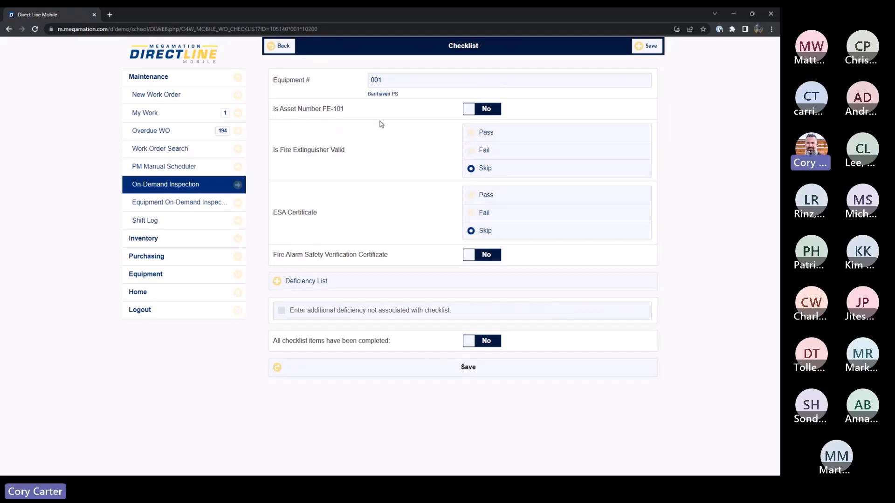
click(485, 110)
click(472, 133)
click(475, 197)
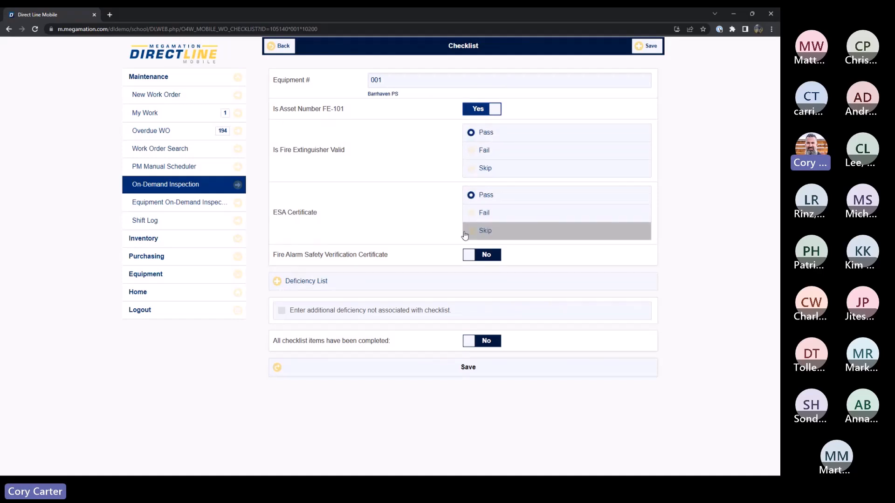
click(485, 255)
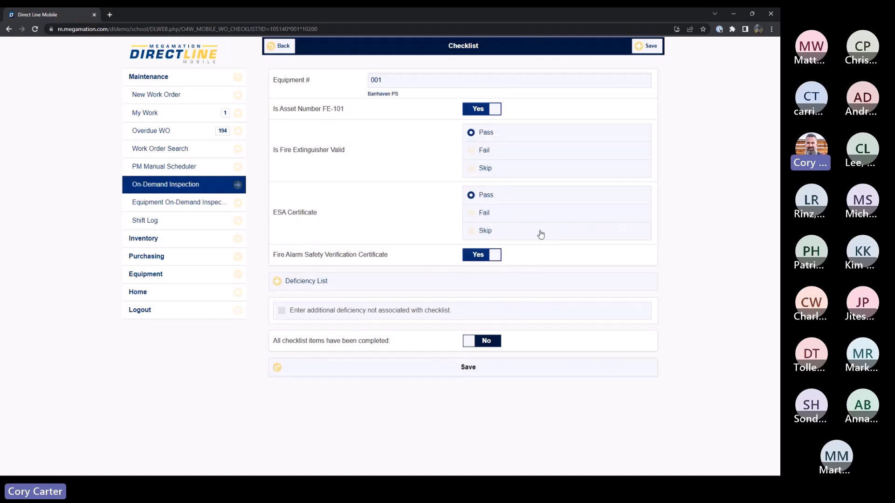
click(493, 342)
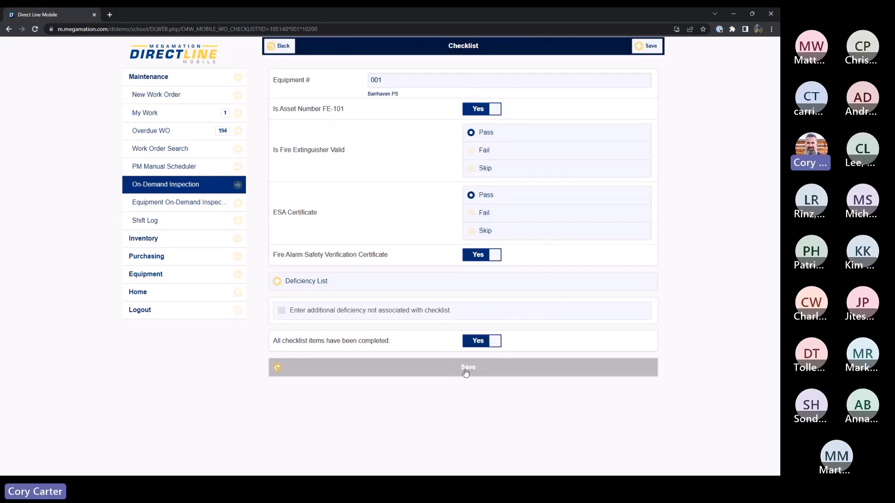
click(465, 369)
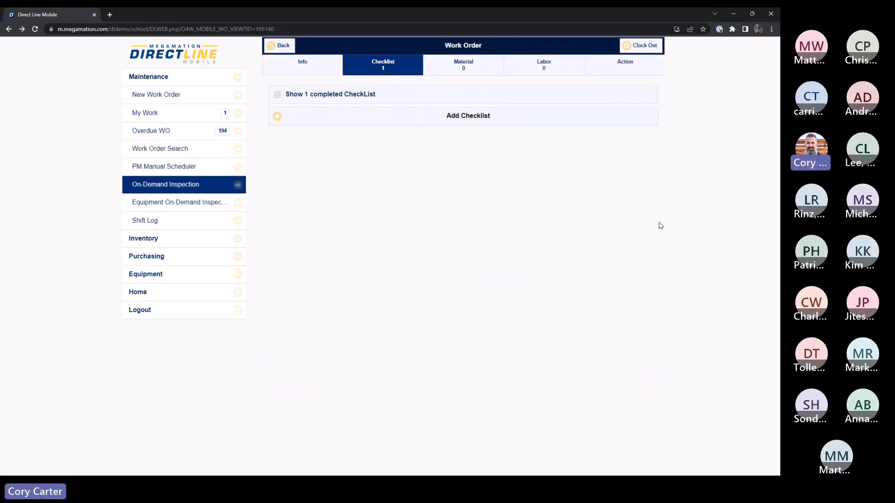
Step: Open the work order's clock-out form to review it, and switch back to the On Demand Inspection slide
click(296, 70)
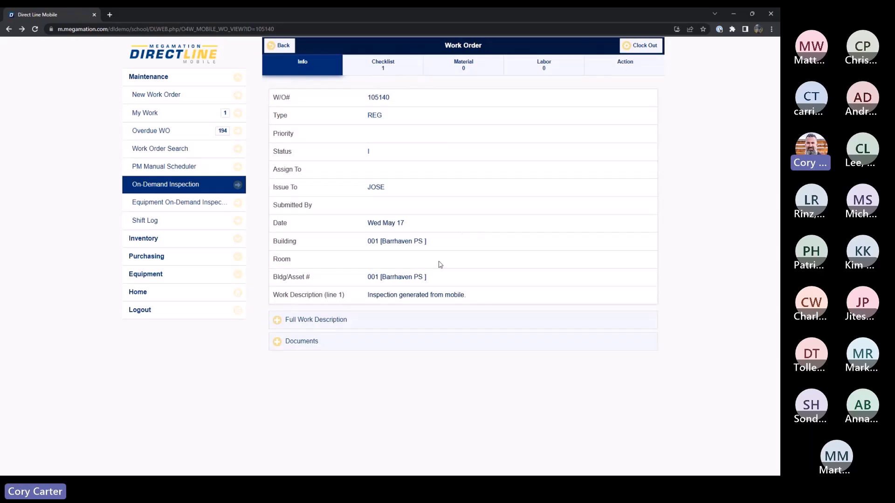
click(645, 46)
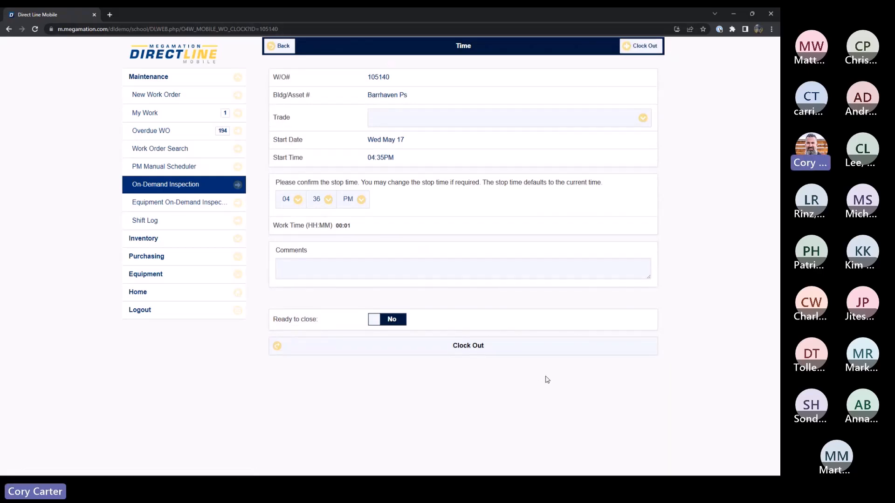
click(734, 19)
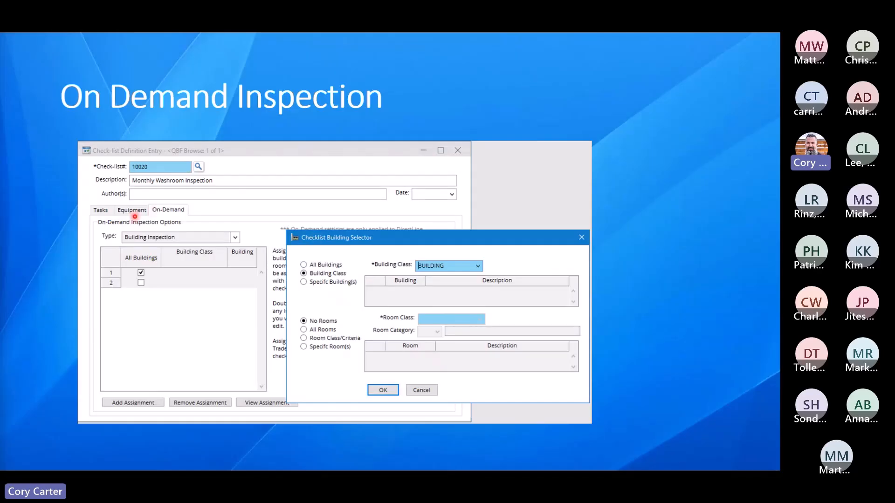
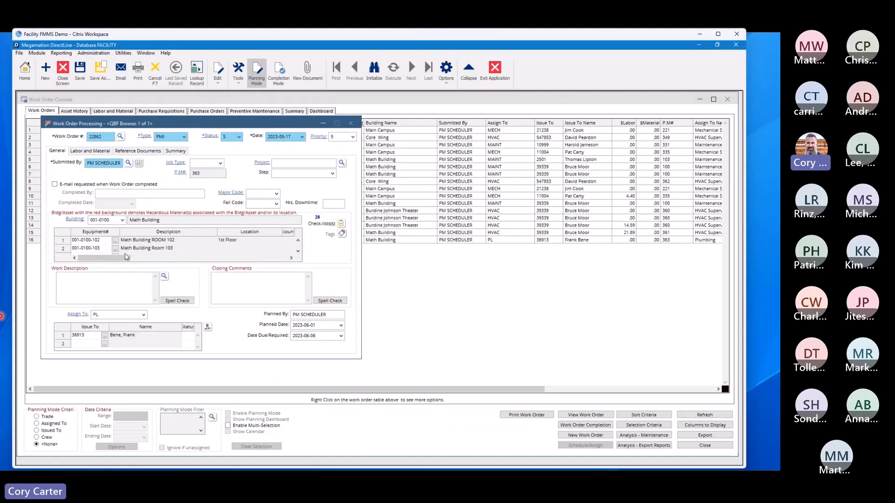
Step: Check the equipment and maintenance checklists on the Math Building work order, view its route list, and close the checklist window
scroll(301, 256, down, 2)
click(341, 226)
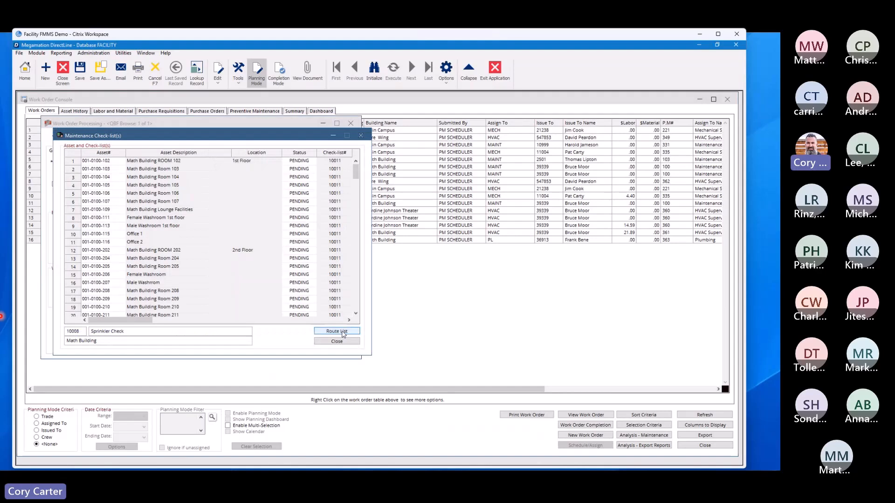
click(337, 332)
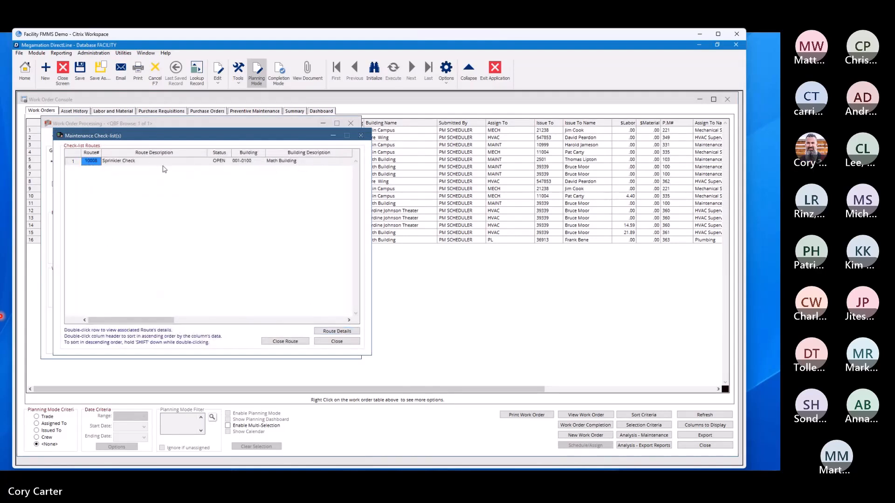
click(361, 136)
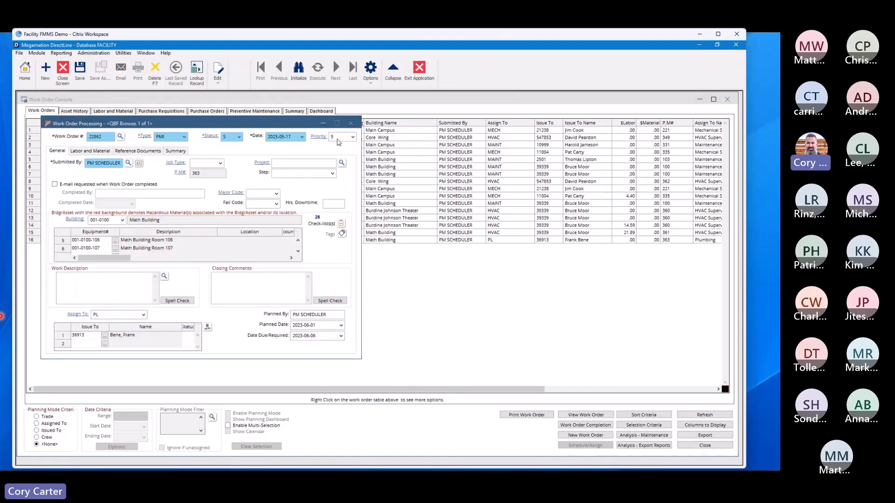
Step: Reopen the work order's maintenance checklists, and save and complete the checklist for Math Building ROOM 102
click(342, 224)
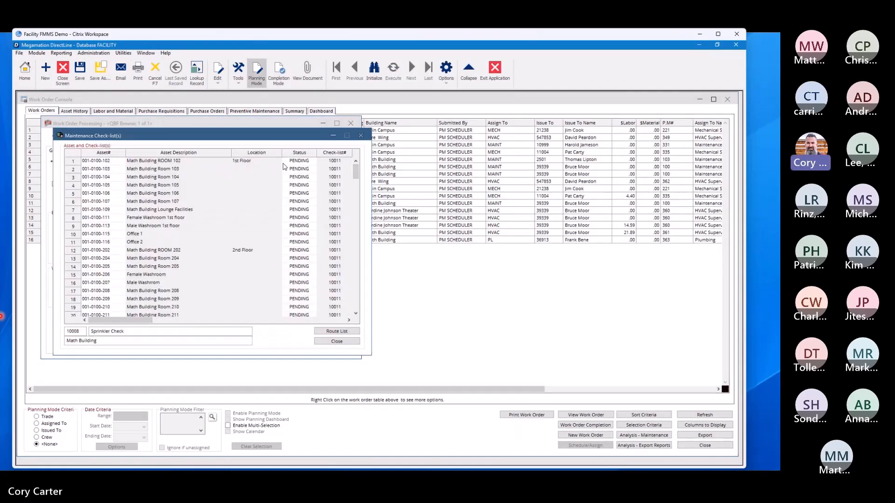
double_click(312, 165)
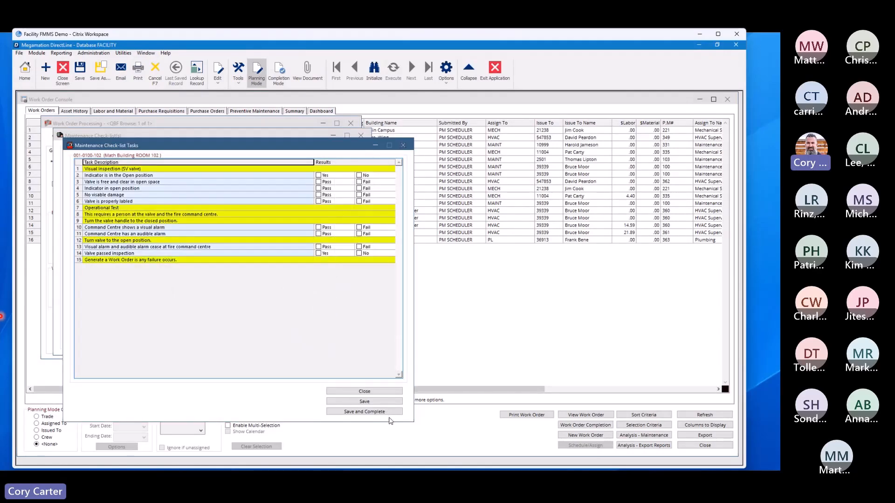
click(385, 412)
click(302, 170)
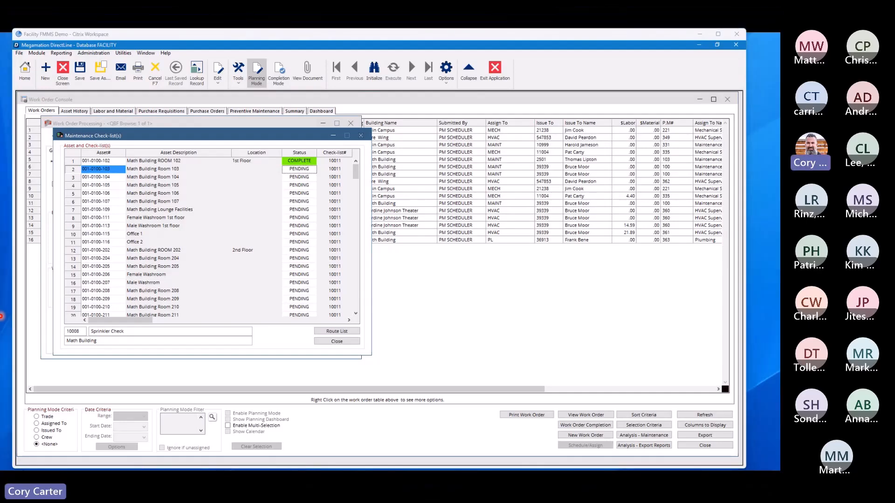
Step: Switch to DirectLine Mobile, open the Math Building PMI work order from My Work, and review its list of assets
key(alt+Tab)
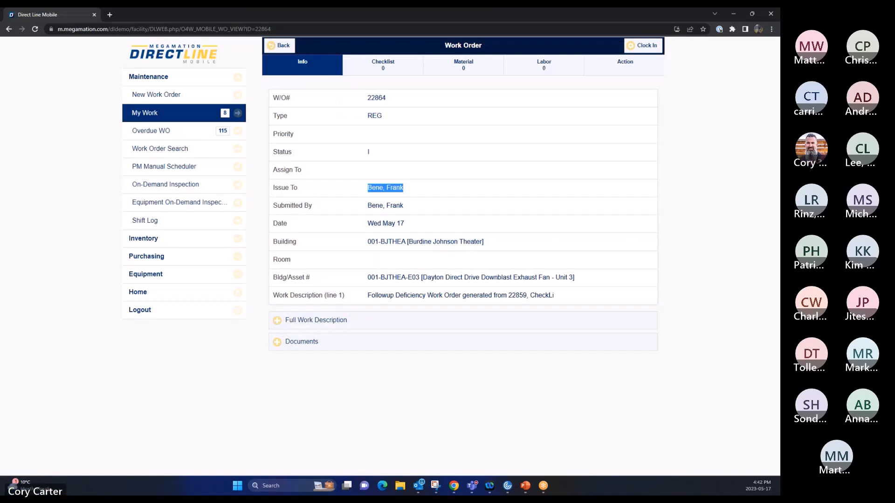
click(162, 116)
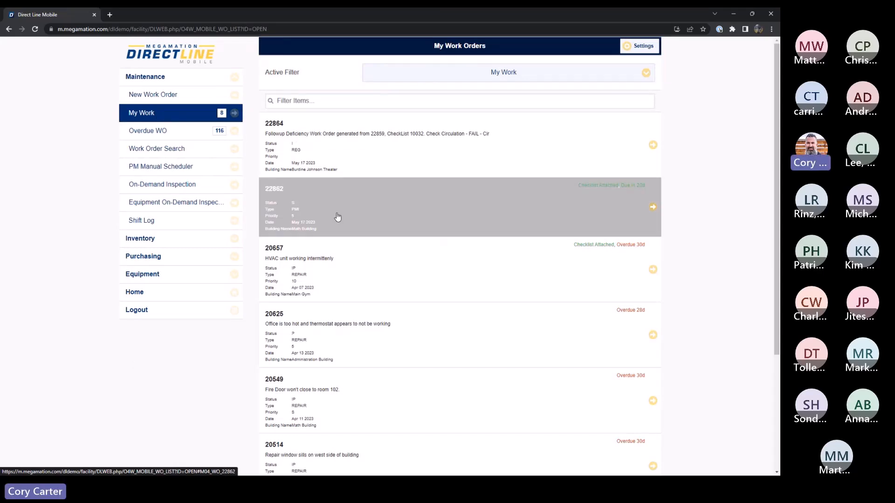
click(474, 217)
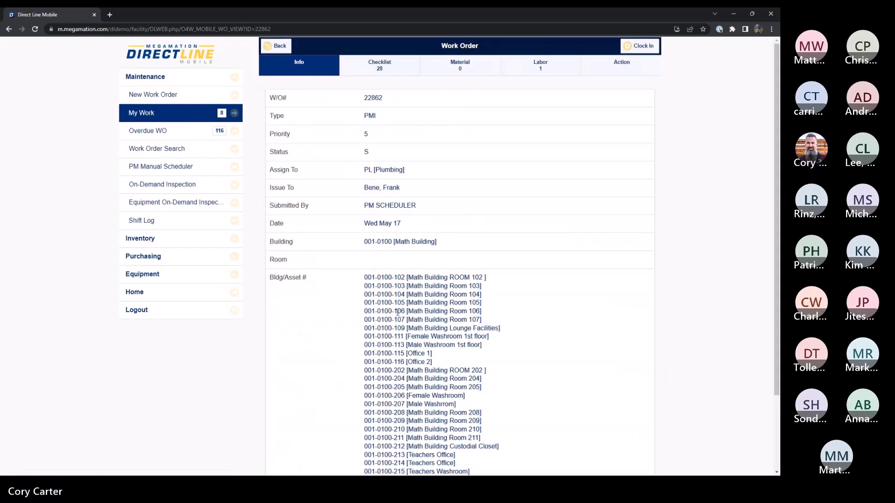
scroll(384, 292, down, 2)
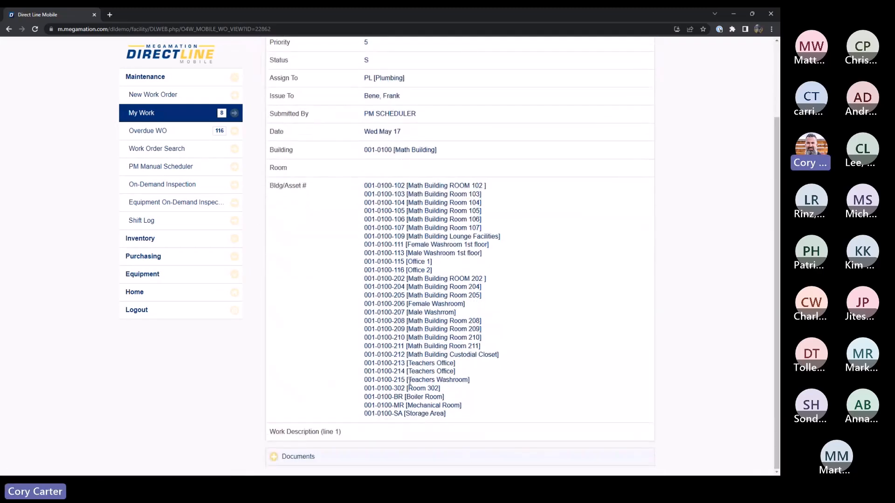
scroll(391, 421, up, 2)
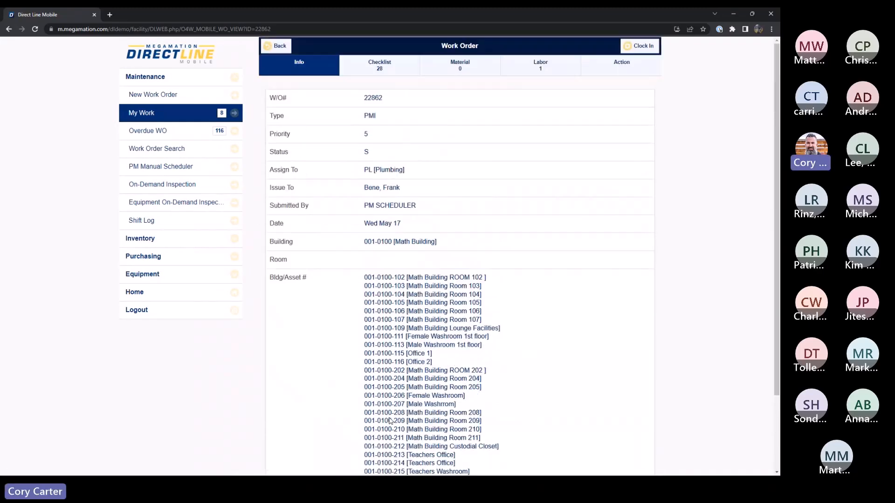
Step: Open the work order's checklists, show the completed ones to review them, and hide them again
click(380, 71)
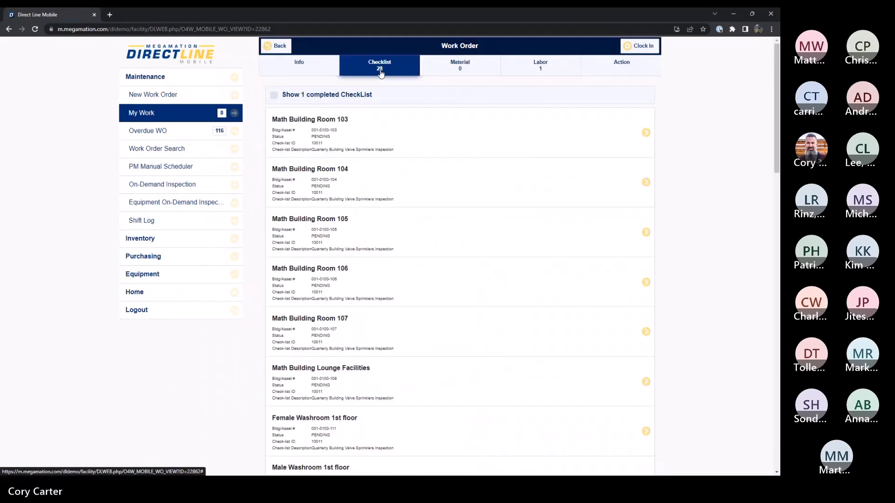
click(140, 242)
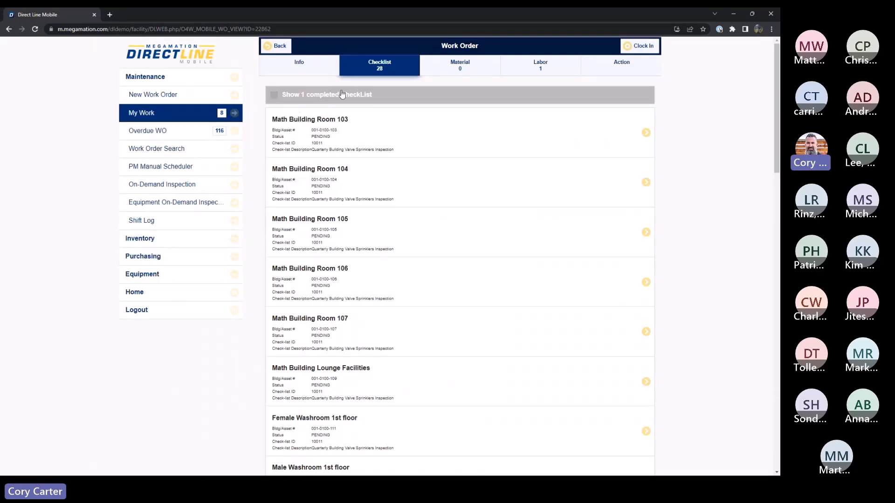
click(274, 95)
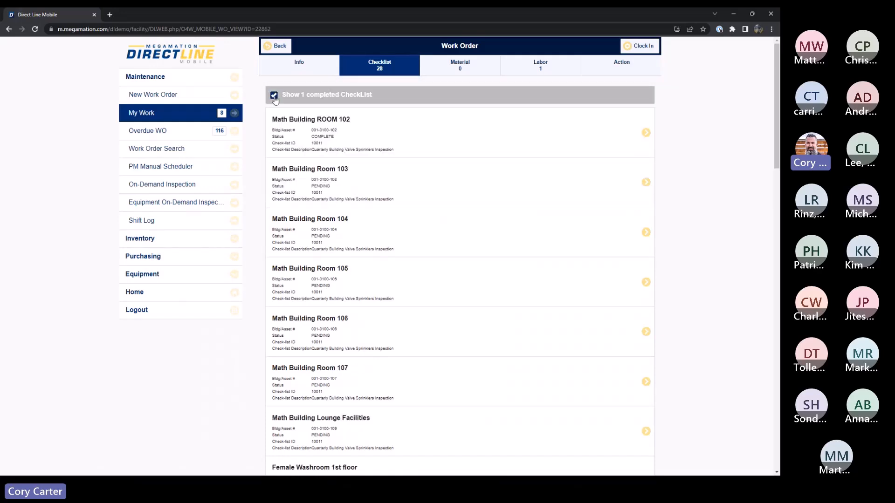
click(274, 95)
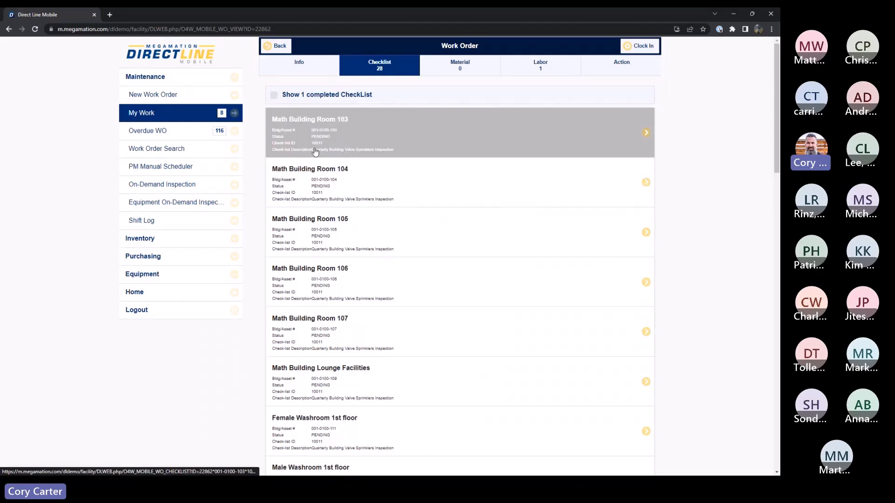
Step: Open the Math Building Room 103 checklist and answer its visual inspection items with Yes or Pass
click(347, 144)
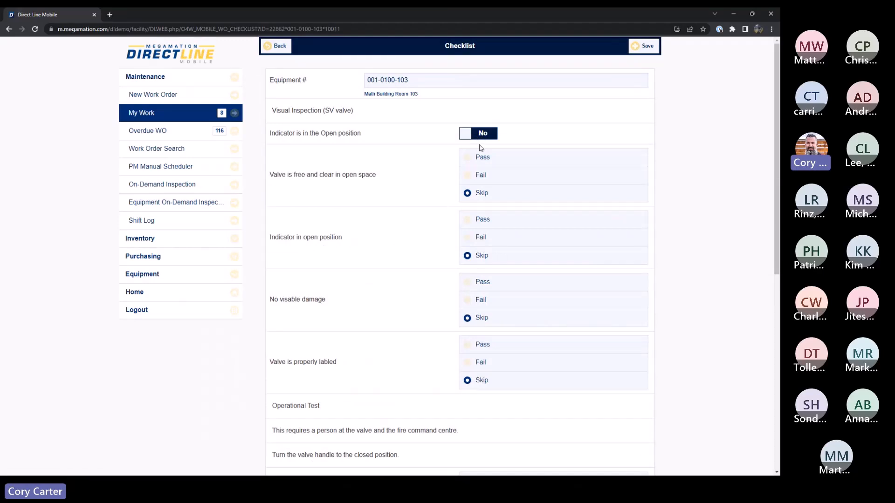
click(479, 134)
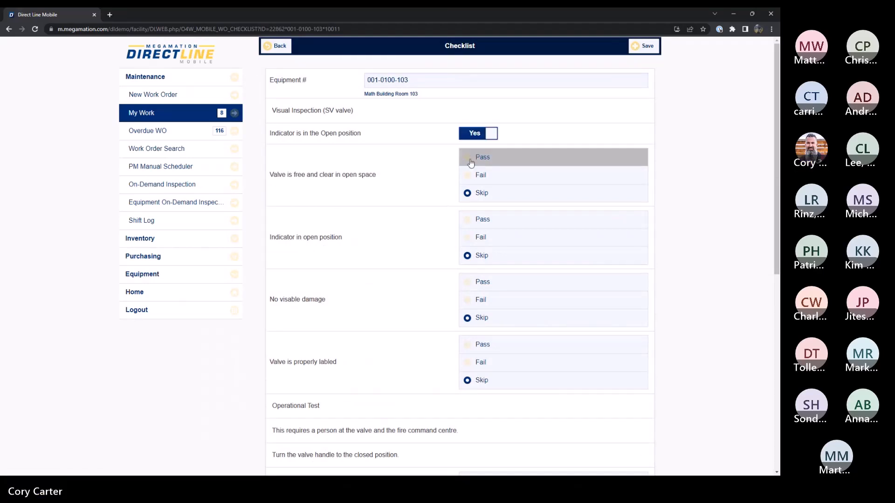
click(470, 161)
click(466, 220)
click(466, 282)
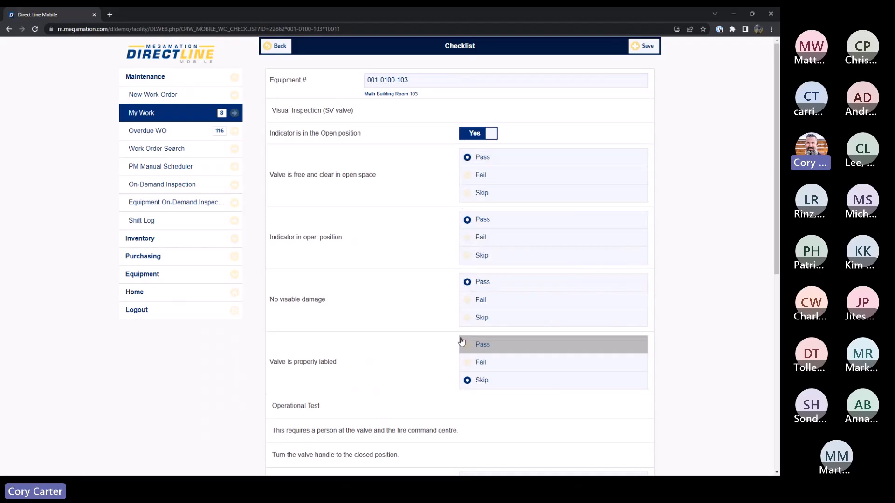
click(462, 343)
Step: Answer Room 103's operational test items with Pass, set Valve passed inspection to Yes, mark all items completed, and save the checklist
scroll(467, 366, down, 4)
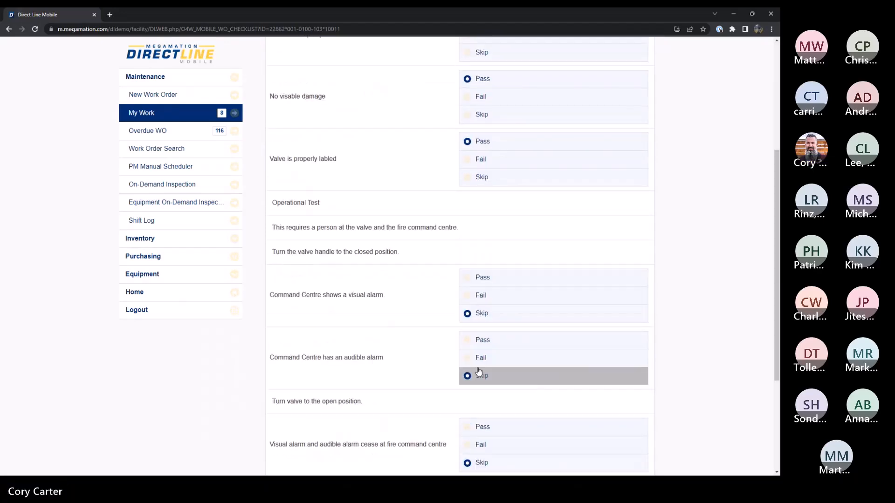
click(469, 283)
click(466, 340)
scroll(471, 365, down, 3)
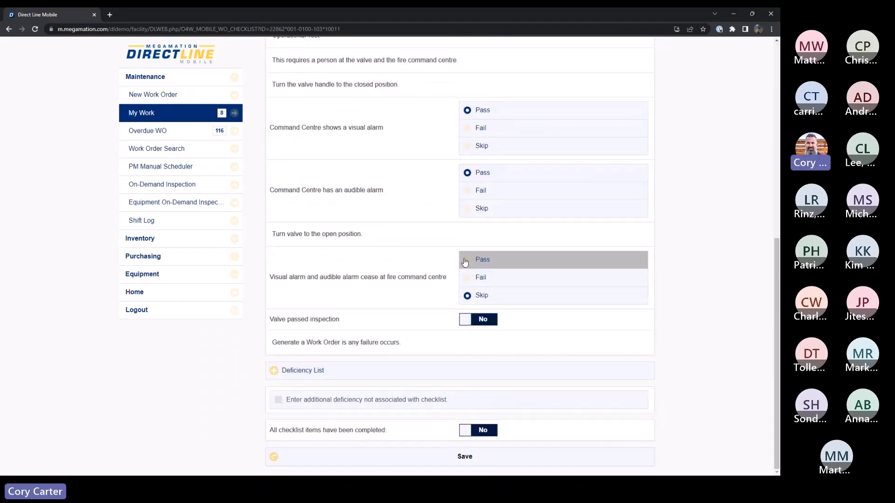
click(466, 261)
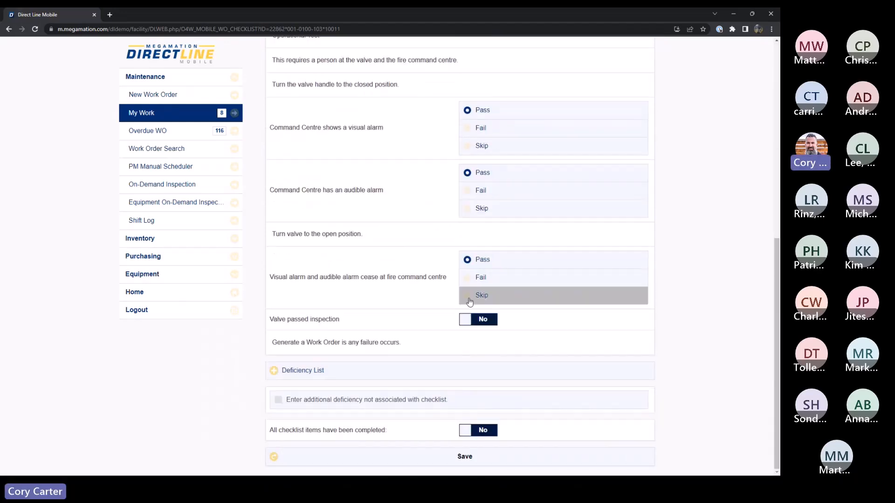
click(483, 320)
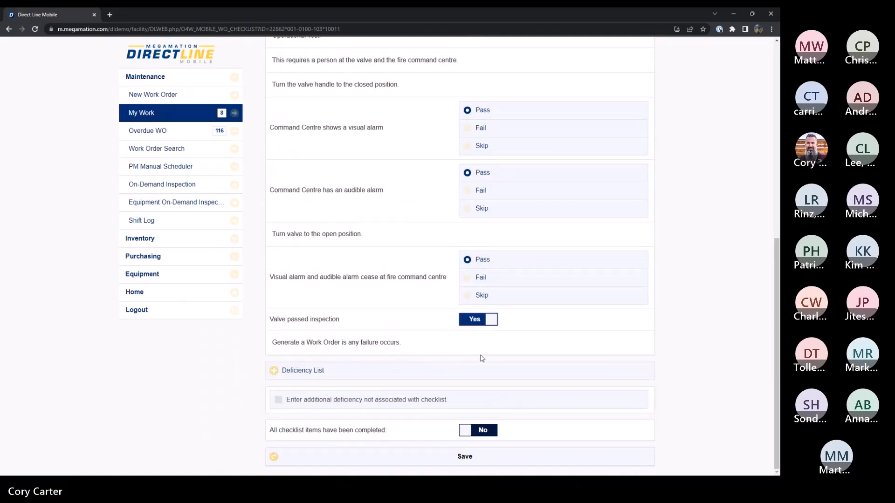
click(480, 432)
click(465, 457)
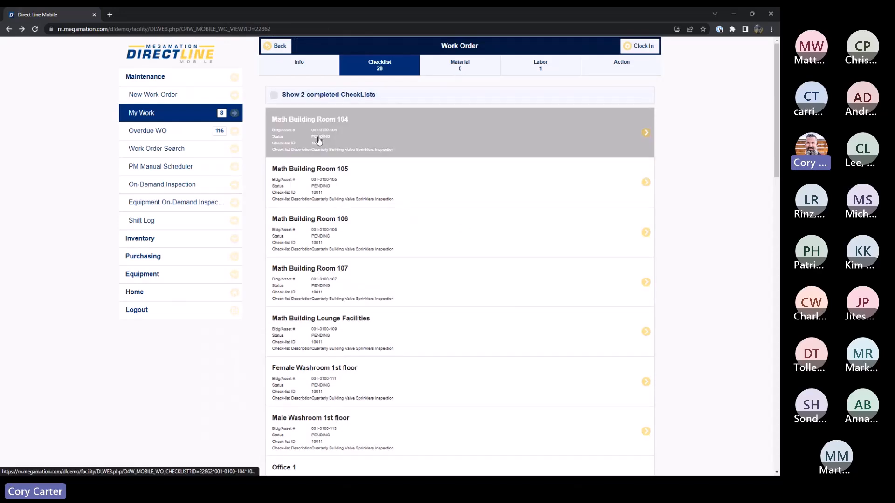
Step: Examine the work order's completed and pending checklists from the first room to Storage Area, and leave the completed ones hidden
click(274, 95)
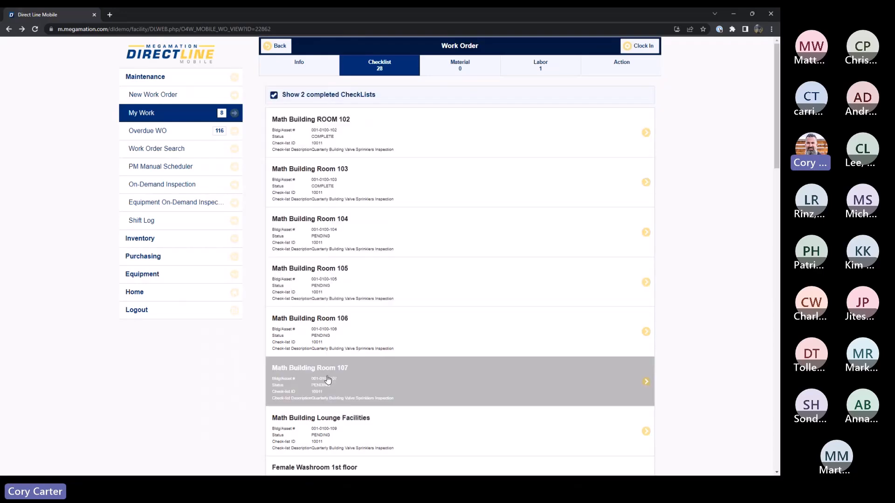
click(276, 97)
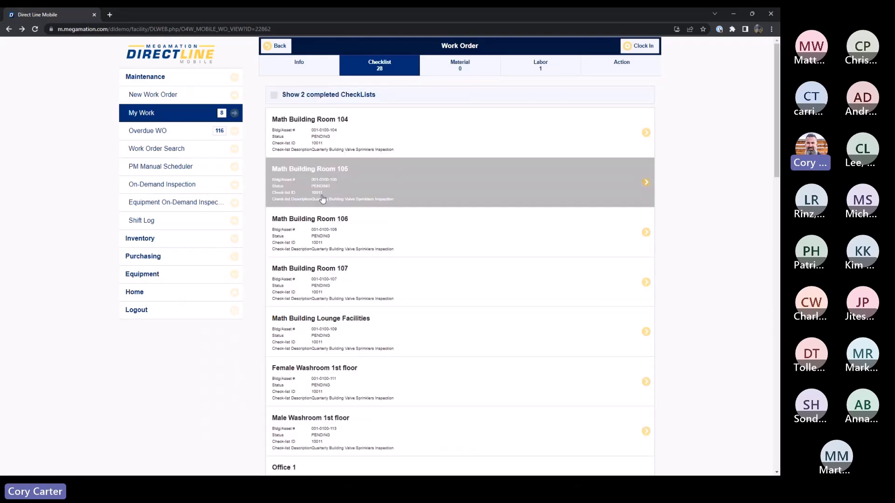
scroll(369, 132, down, 1)
scroll(369, 132, down, 20)
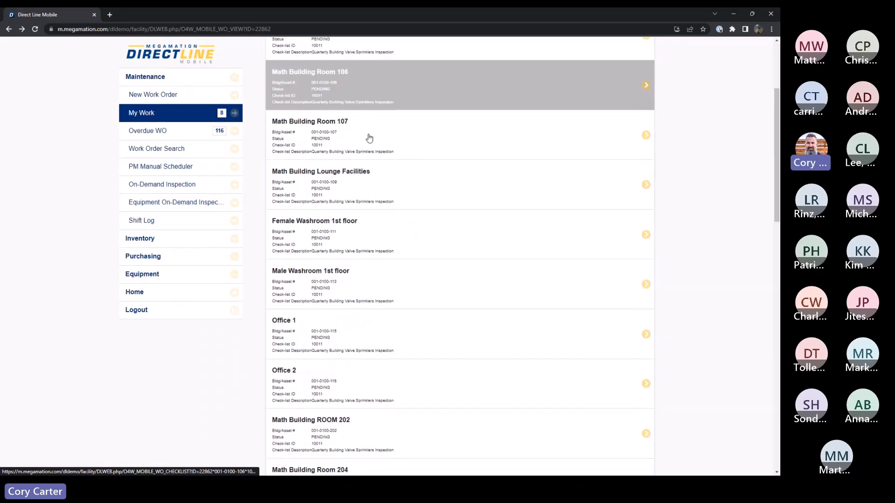
scroll(369, 292, down, 3)
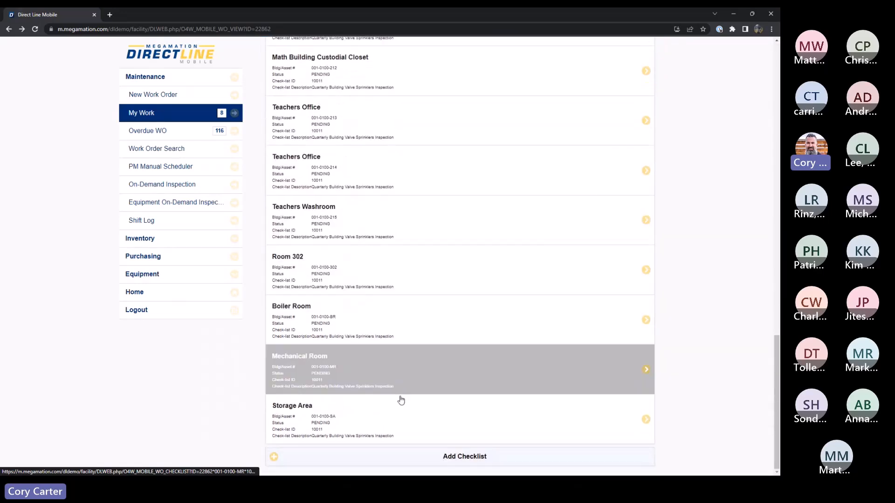
scroll(433, 126, up, 10)
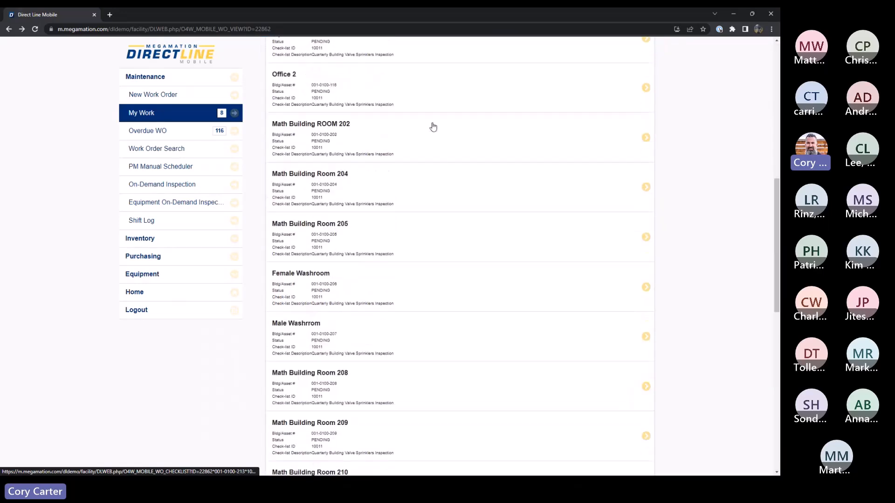
scroll(433, 127, up, 10)
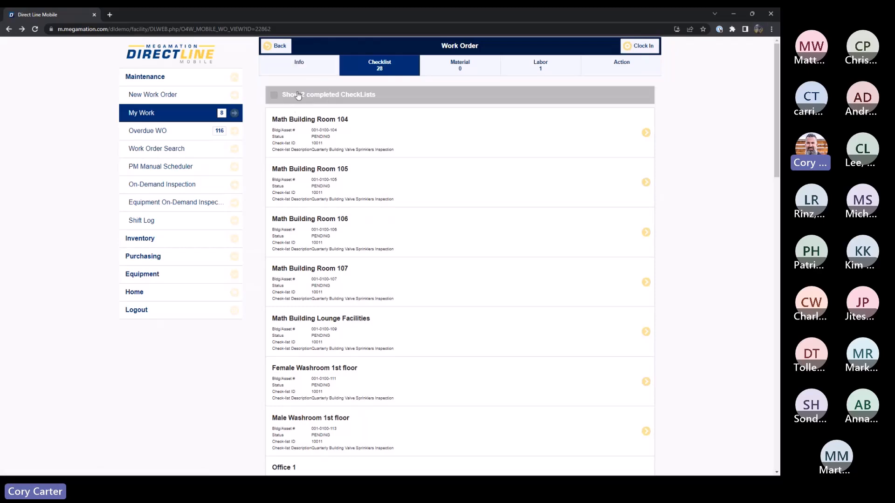
click(274, 96)
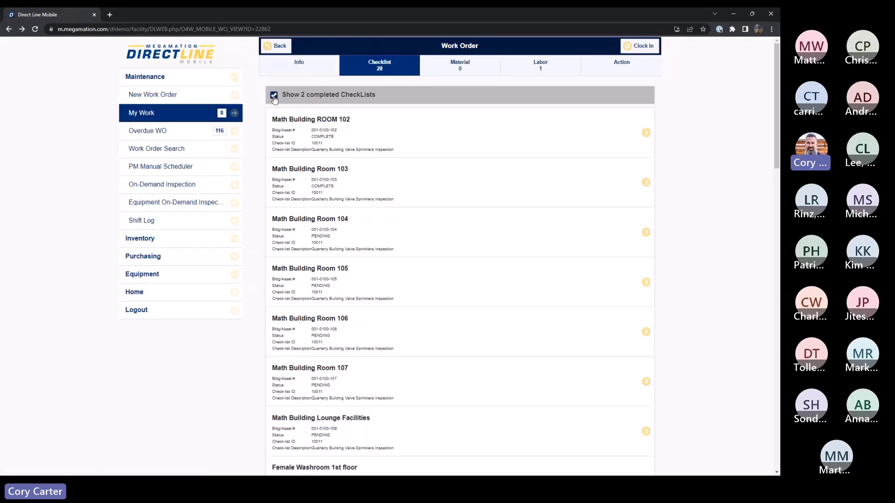
click(274, 97)
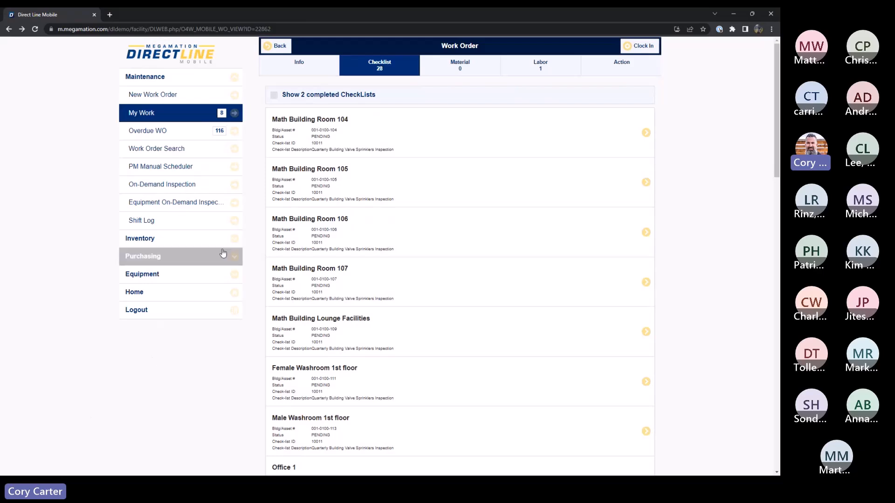
Step: Minimize the DirectLine Mobile and desktop windows to return to the Checklist Routes slide, and advance to the Questions? slide
click(733, 16)
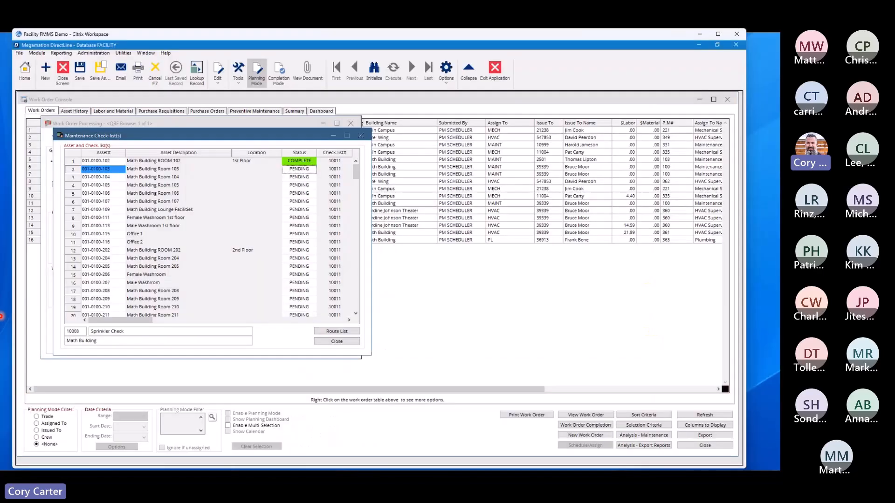
click(700, 34)
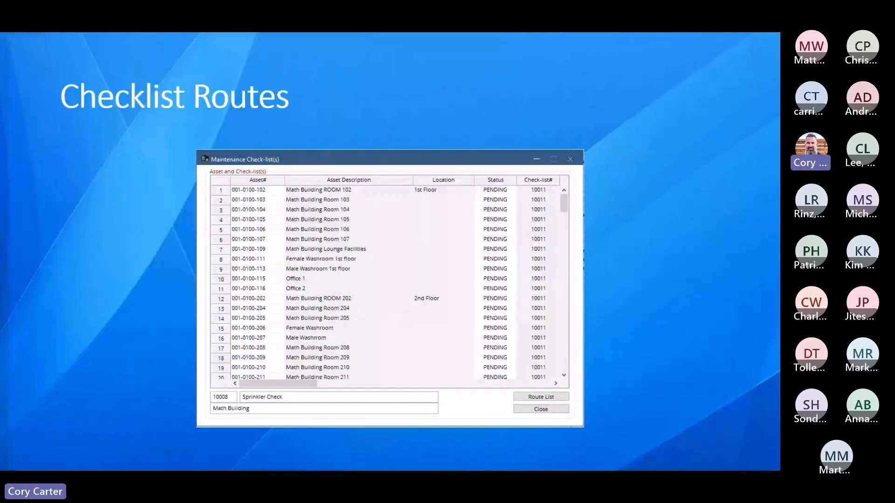
key(Right)
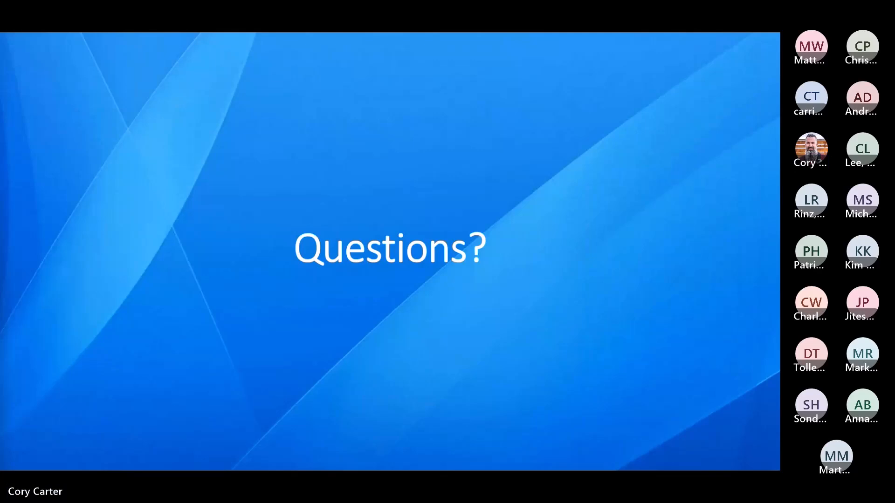
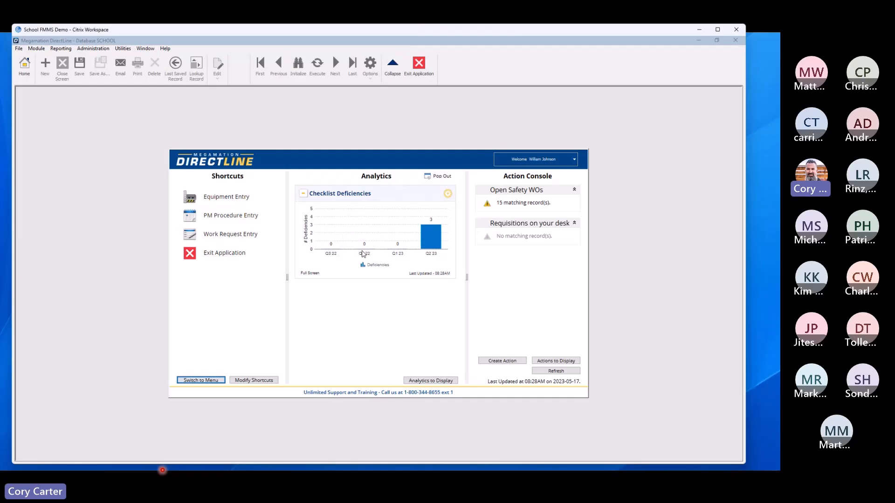
Step: Drill into Q2 23 in the Checklist Deficiencies chart and examine its deficiencies by month
mouse_move(396, 251)
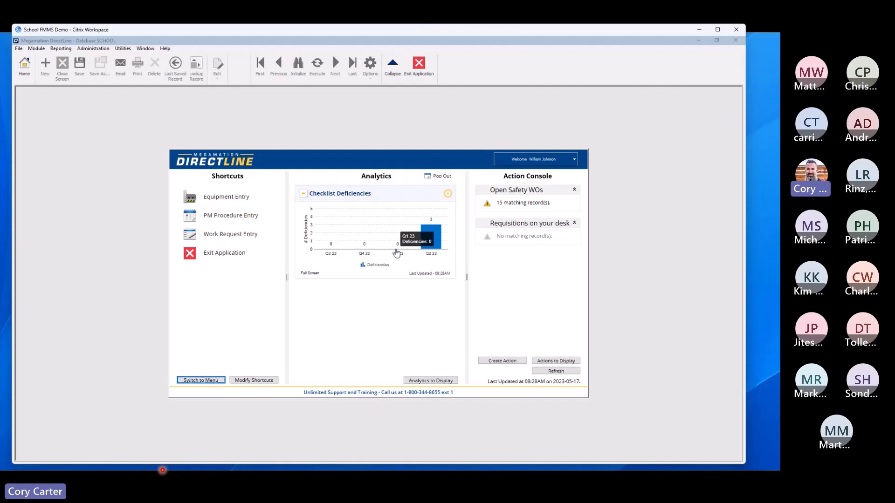
mouse_move(435, 237)
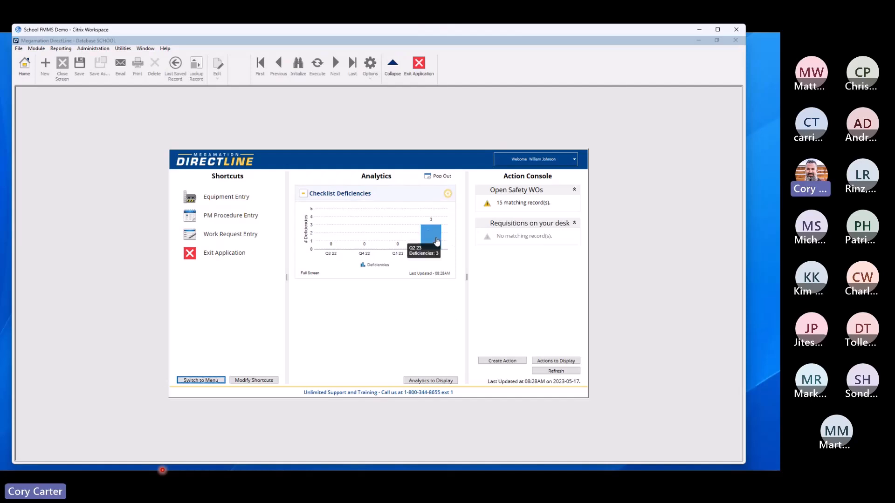
click(435, 236)
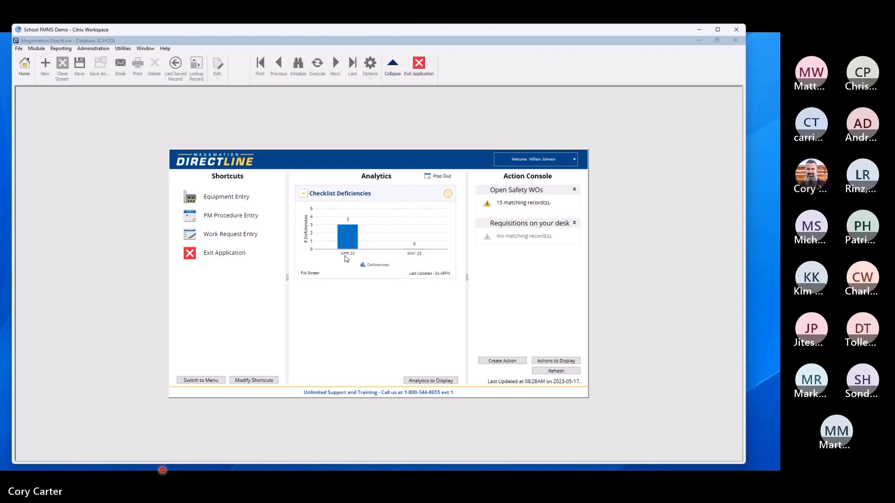
mouse_move(345, 245)
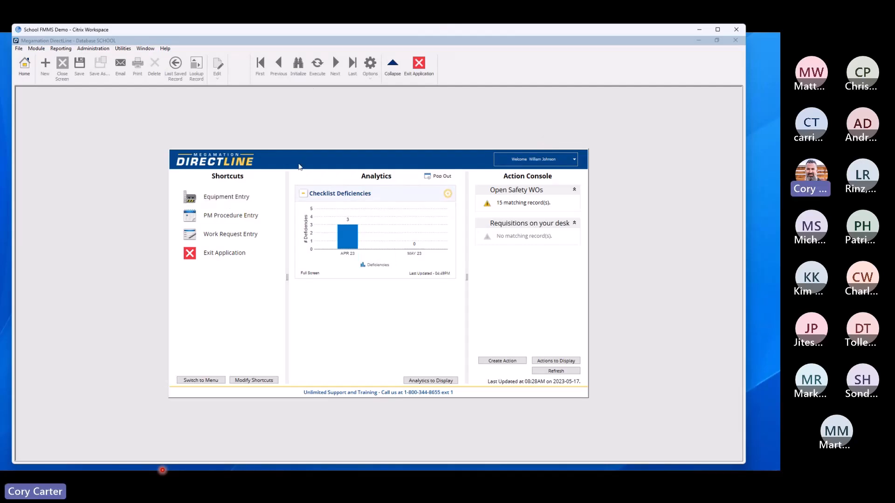
Step: Open the export reports for all modules and select CL - Log Report under Maintenance Check-lists
click(201, 380)
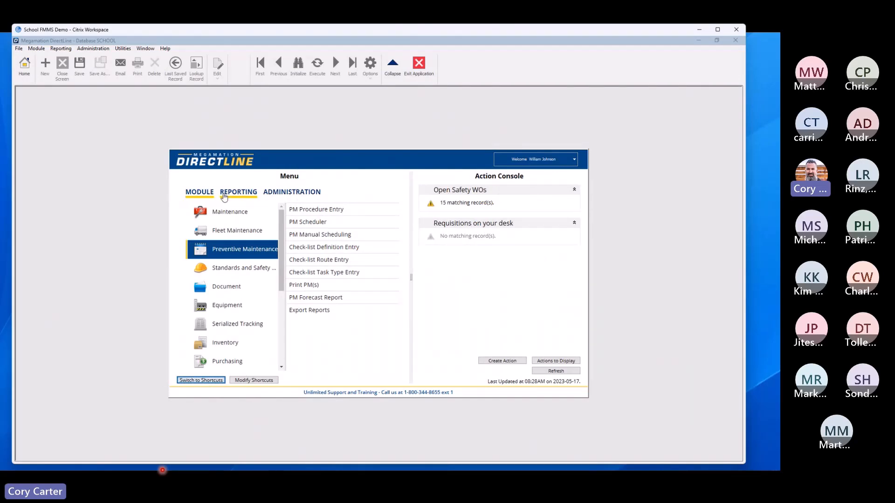
click(246, 196)
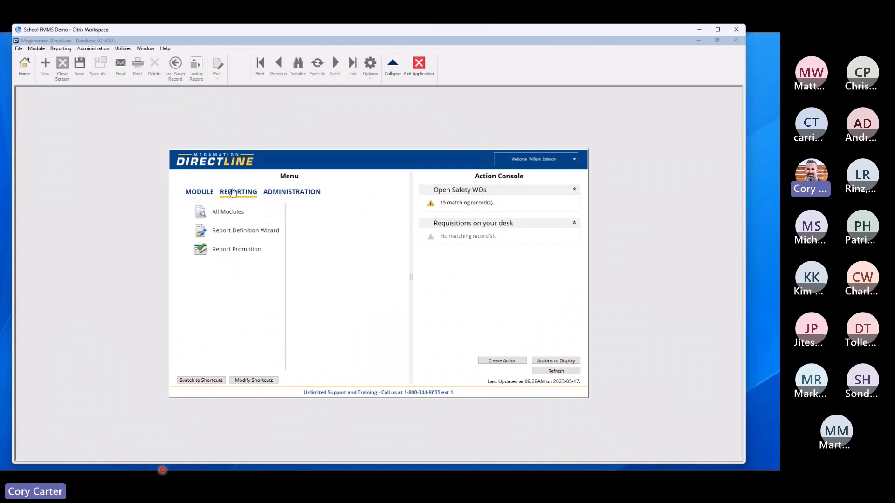
click(227, 214)
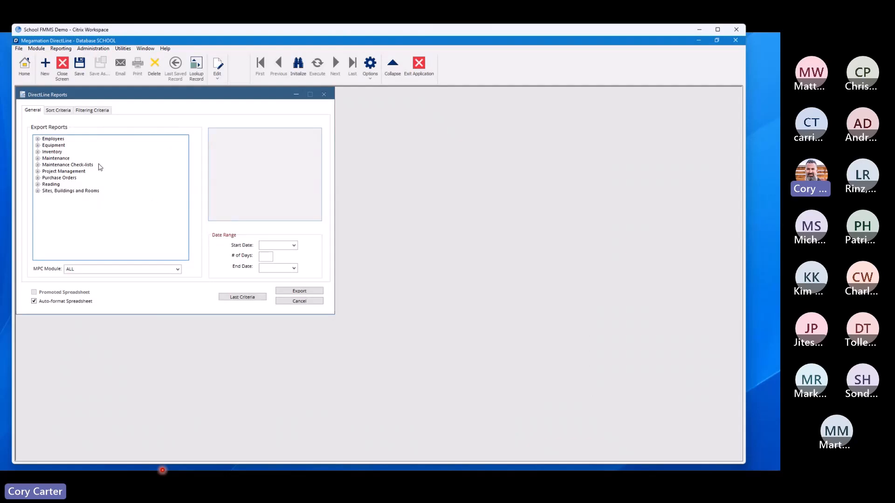
click(54, 166)
click(38, 165)
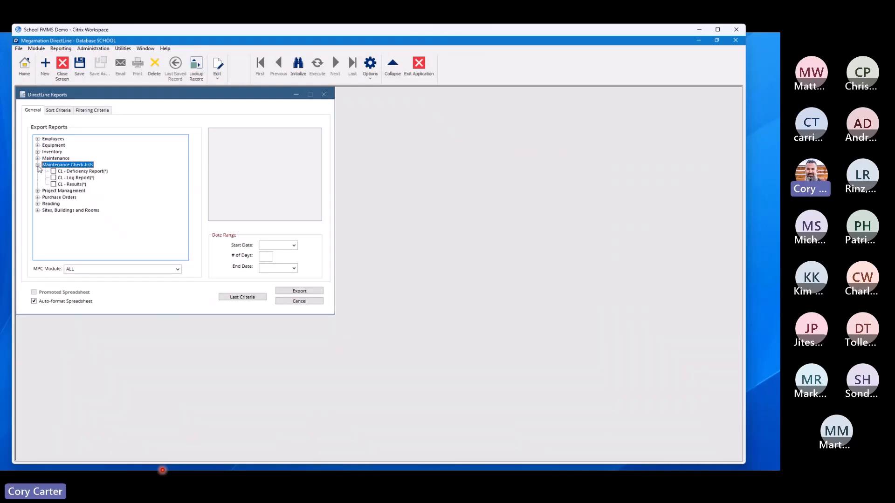
click(91, 172)
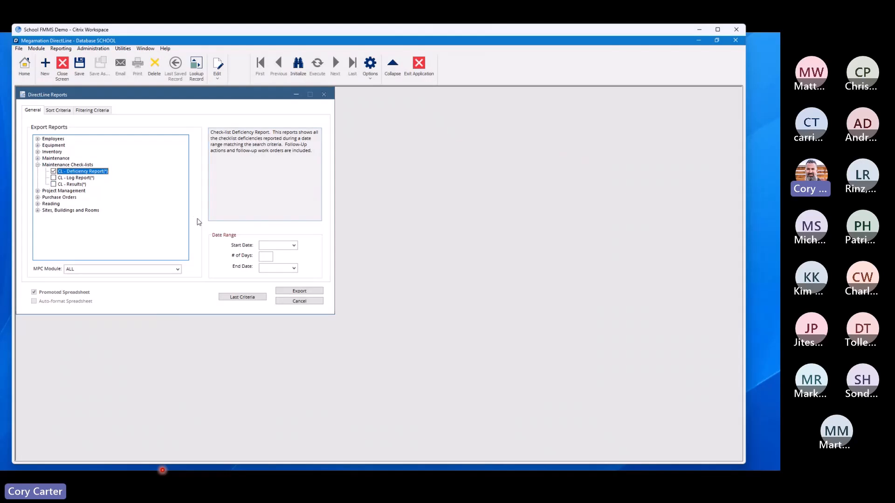
click(53, 178)
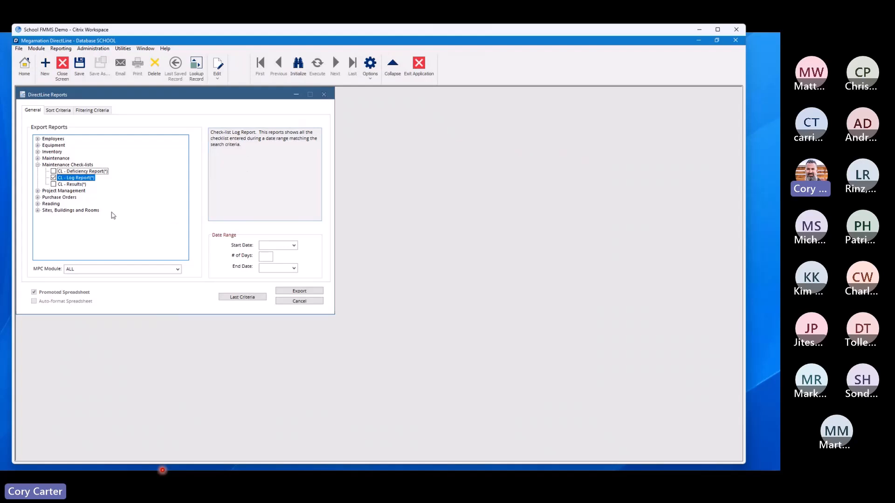
Step: Set the log report's date range from 2023-02-01 to 2023-04-30
click(294, 246)
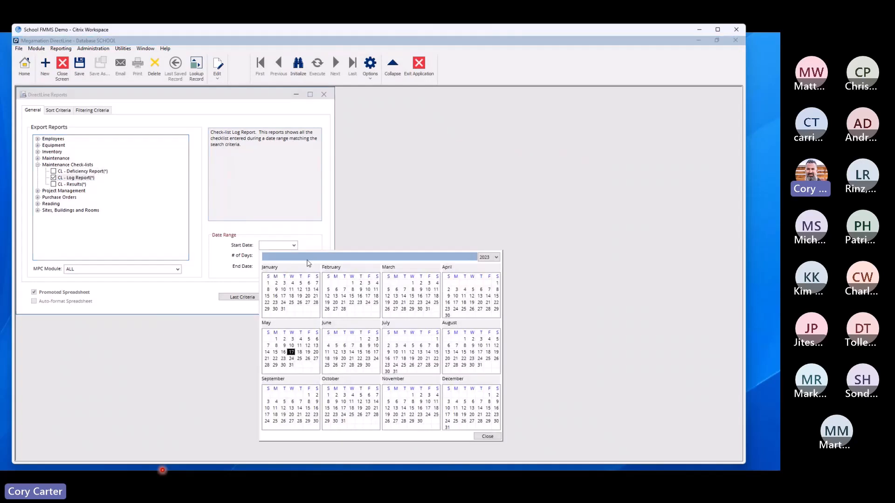
click(353, 284)
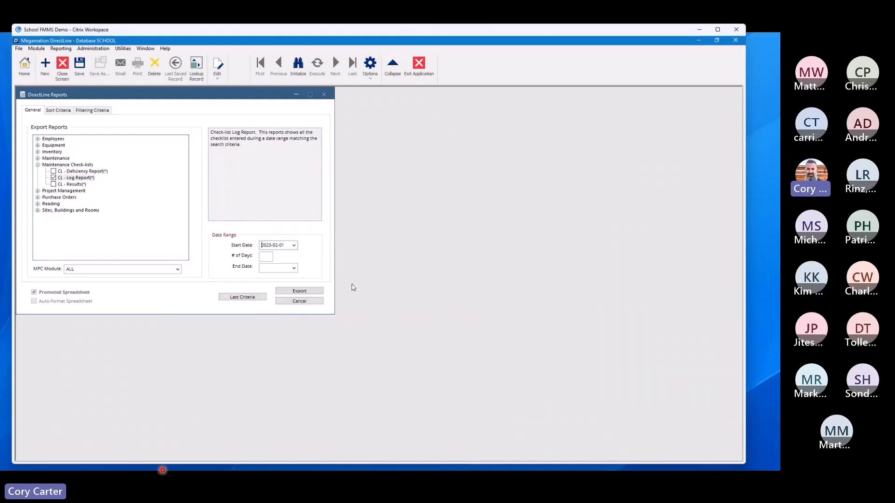
click(294, 269)
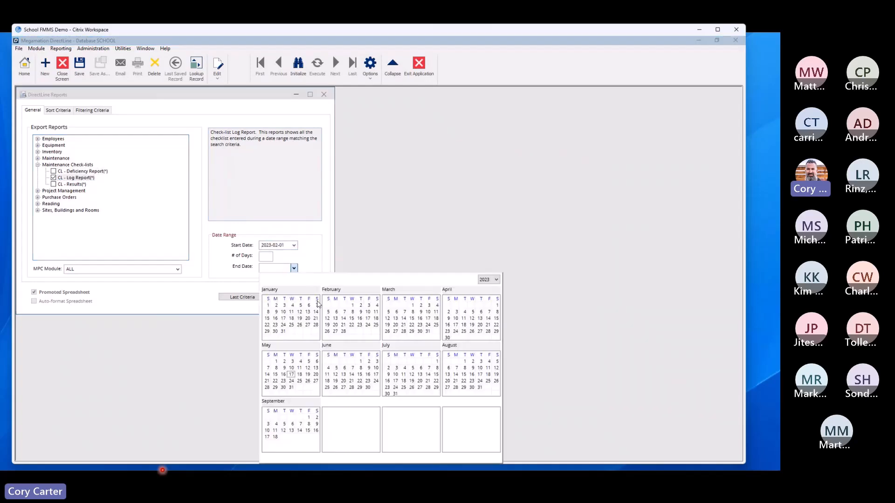
click(448, 338)
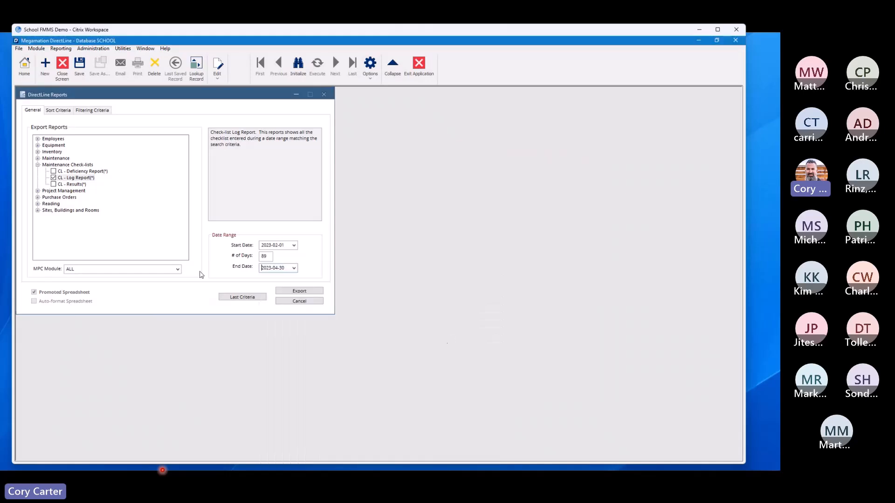
Step: Try to export the log report filtered by Check-list ID 10016 and Equipment# 002
click(92, 111)
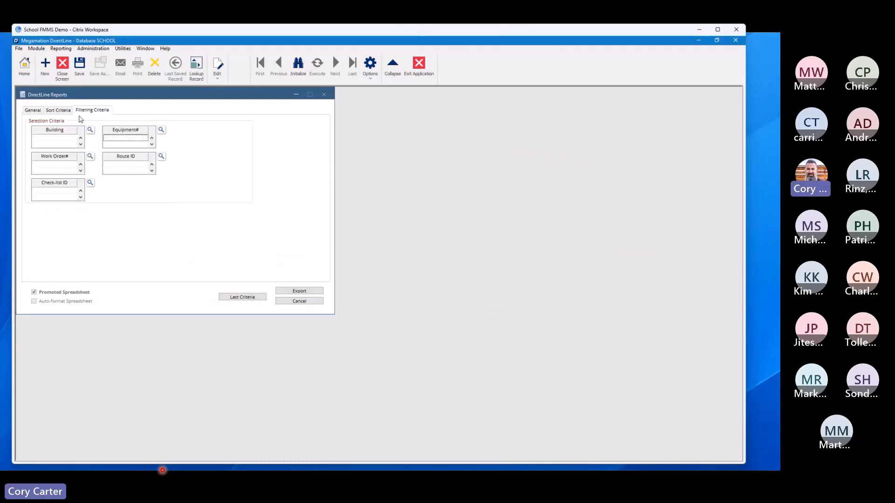
click(66, 191)
text(10016)
click(131, 139)
text(002)
click(301, 292)
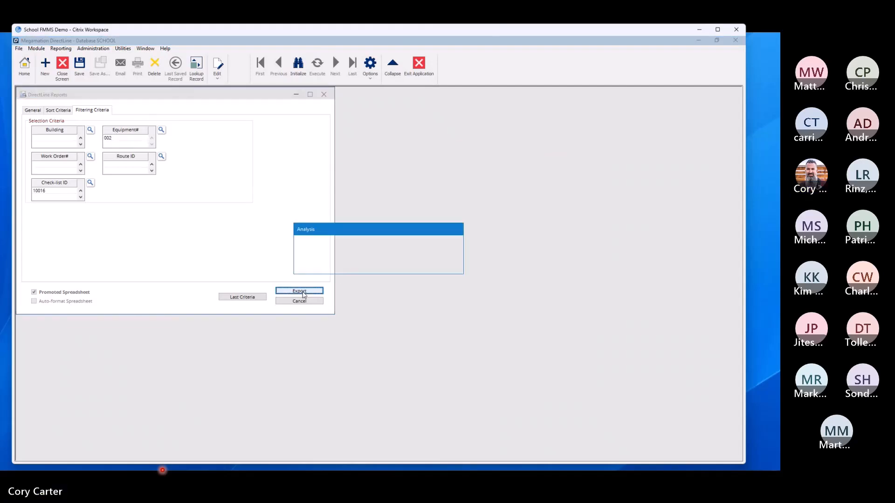
click(380, 264)
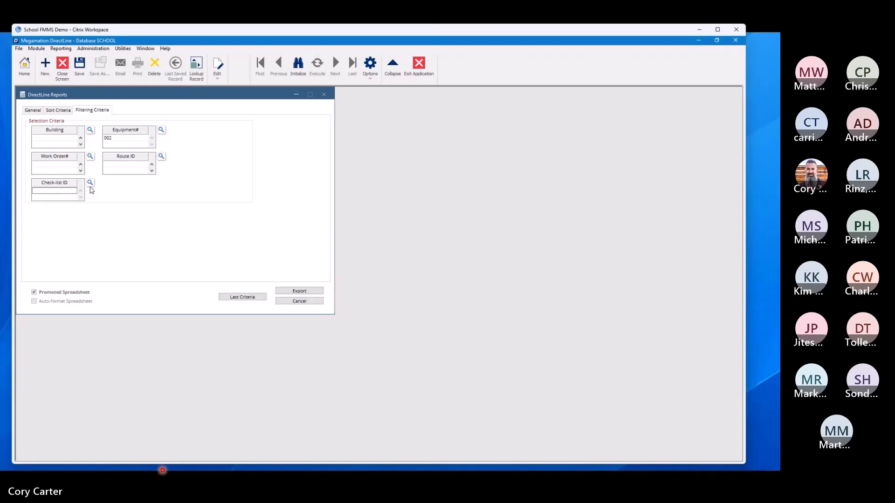
Step: Choose Check-list ID 10016 again, clear the Equipment# filter, try the export once more, and review the report's general settings
click(91, 186)
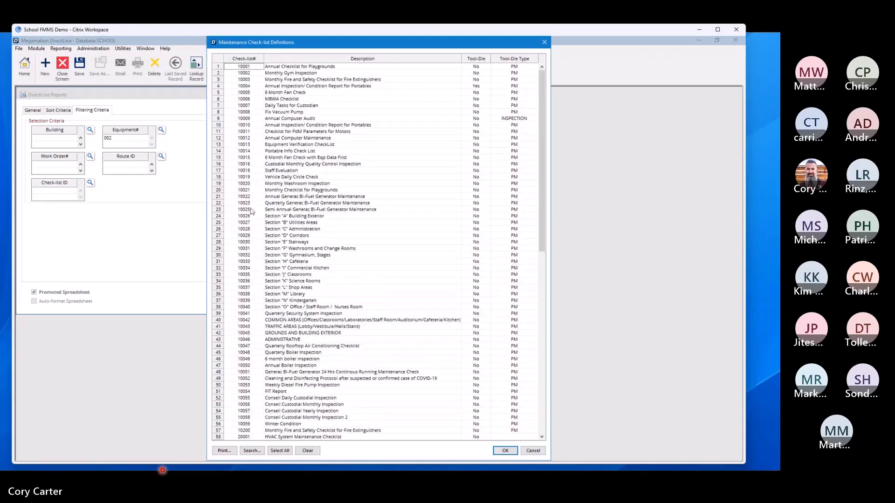
double_click(248, 169)
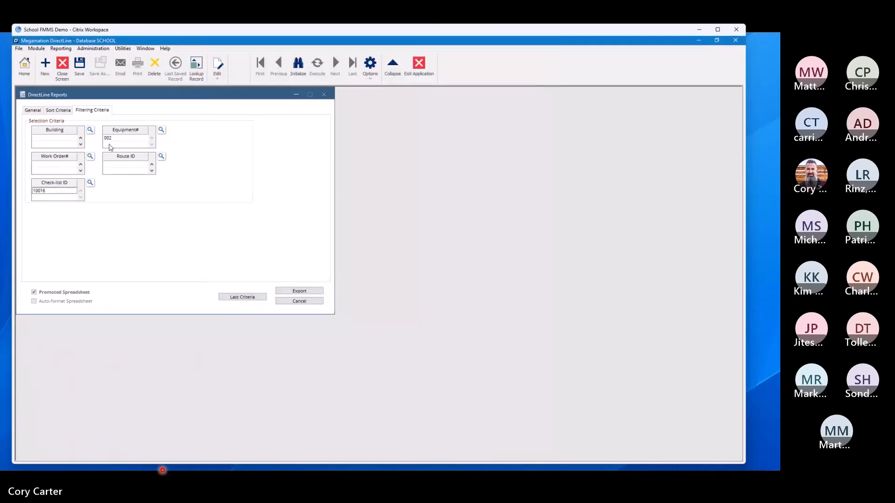
key(Delete)
click(300, 293)
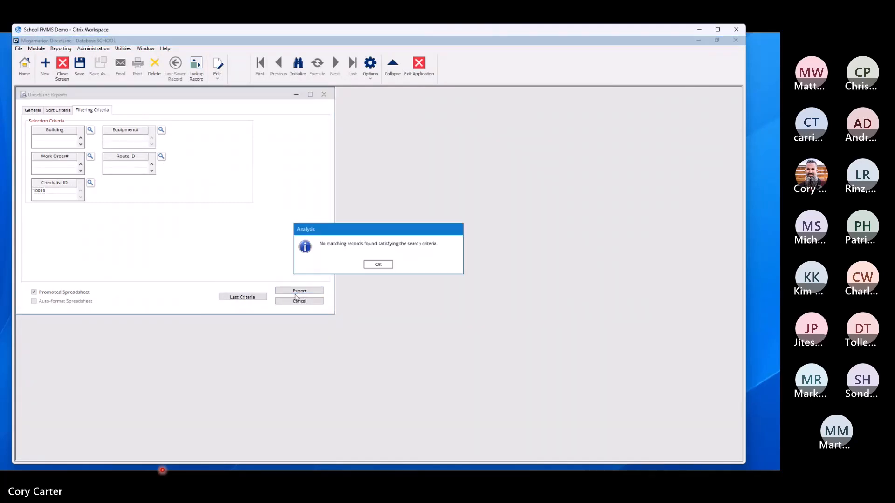
click(385, 264)
click(33, 110)
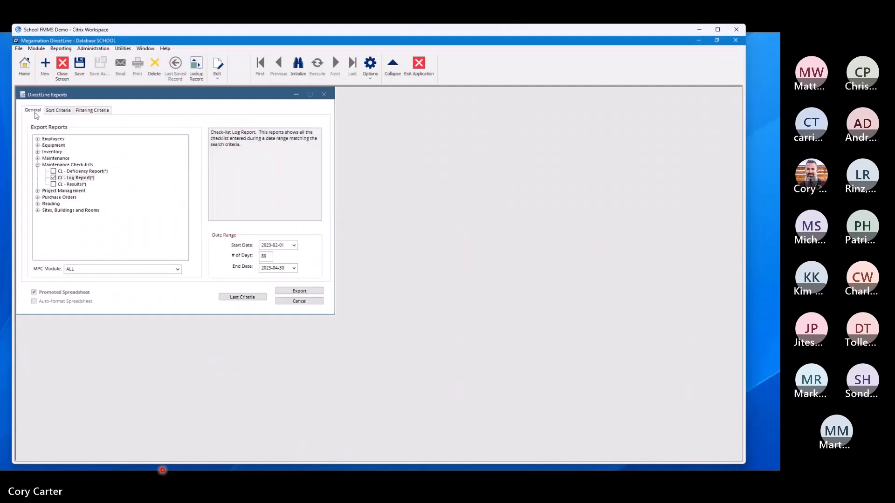
click(88, 110)
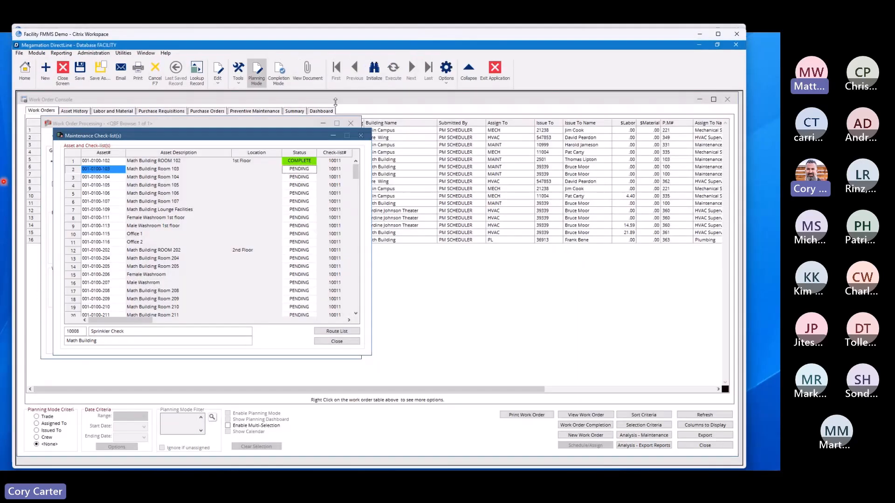
Step: Switch to the FACILITY database, close its work order windows, and select the CL - Log Report in the export reports
click(351, 122)
double_click(23, 99)
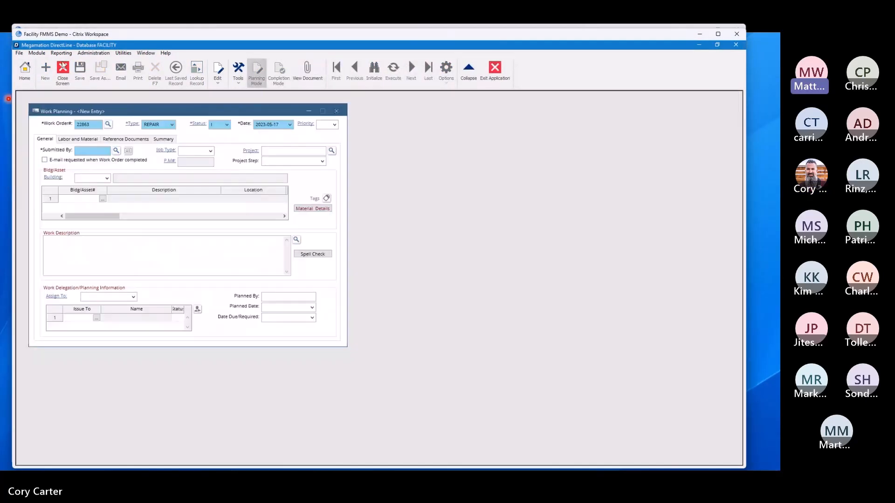
click(59, 53)
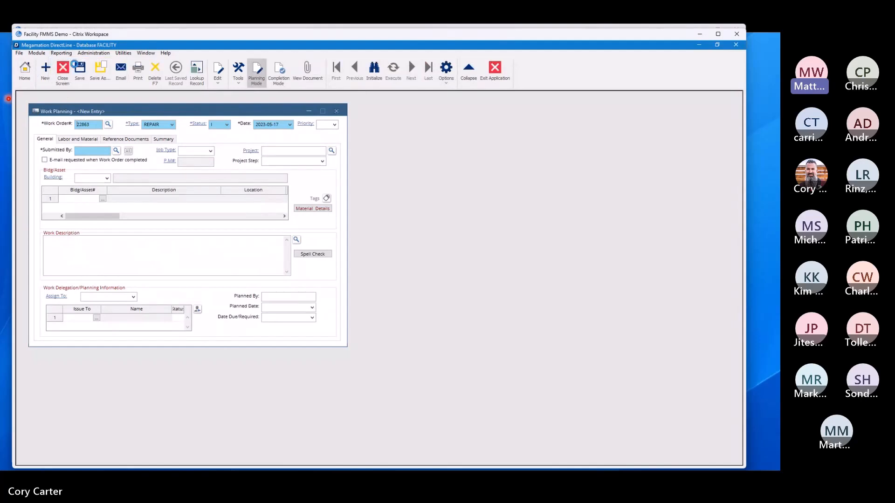
click(73, 61)
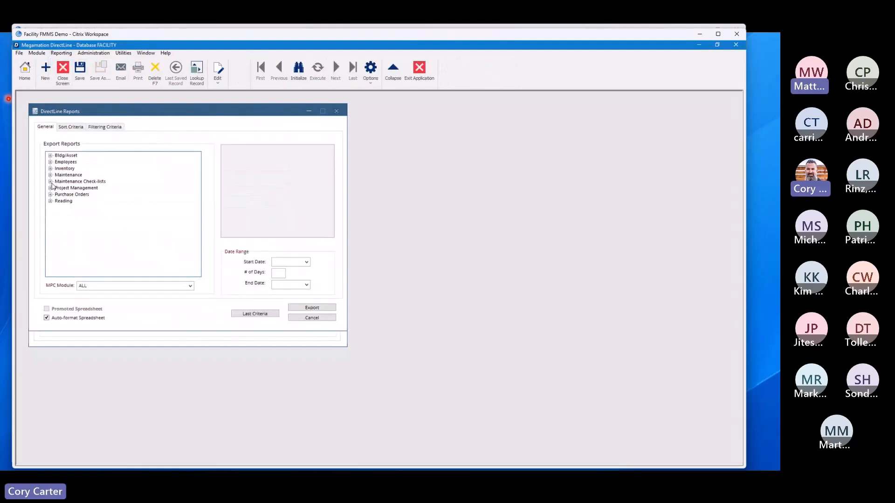
click(50, 181)
click(90, 195)
Step: Filter the FACILITY log report by Check-list ID 10016 and Equipment# 002
click(99, 127)
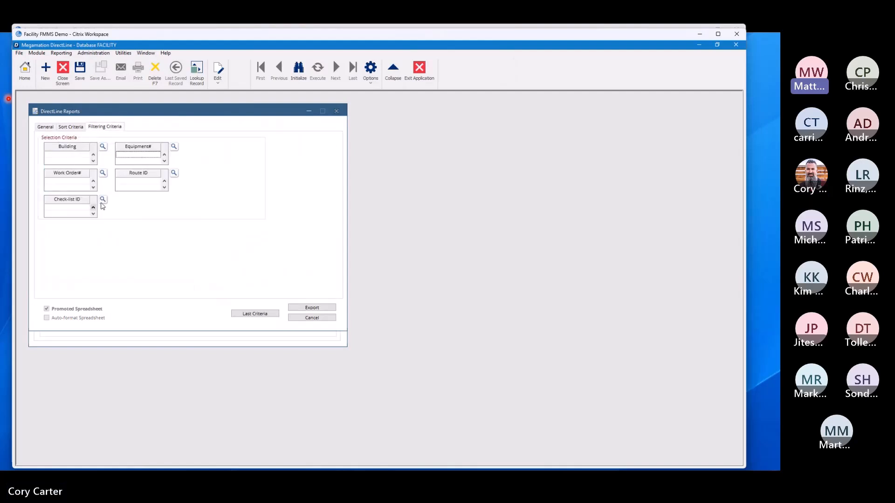
click(105, 202)
click(103, 200)
double_click(256, 229)
text(002)
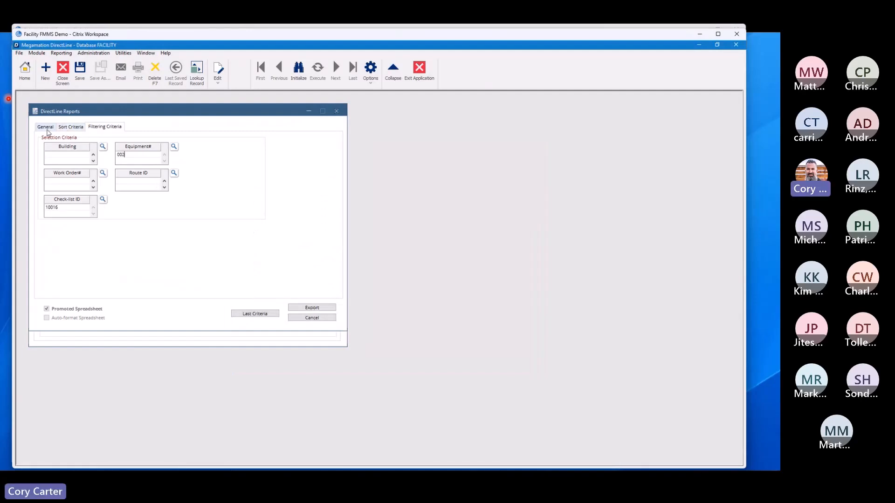
Step: Set the FACILITY log report's dates to 2023-02-01 through 2023-04-30 and try to export it
click(46, 126)
click(307, 262)
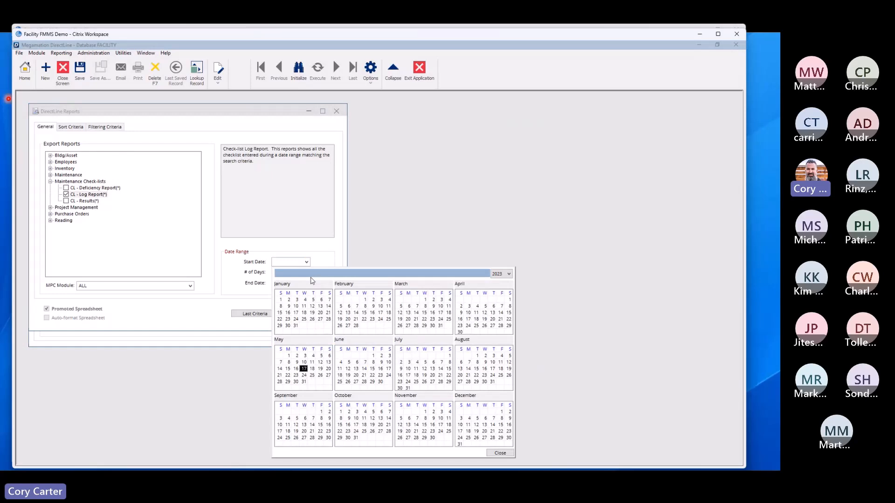
click(365, 300)
click(307, 285)
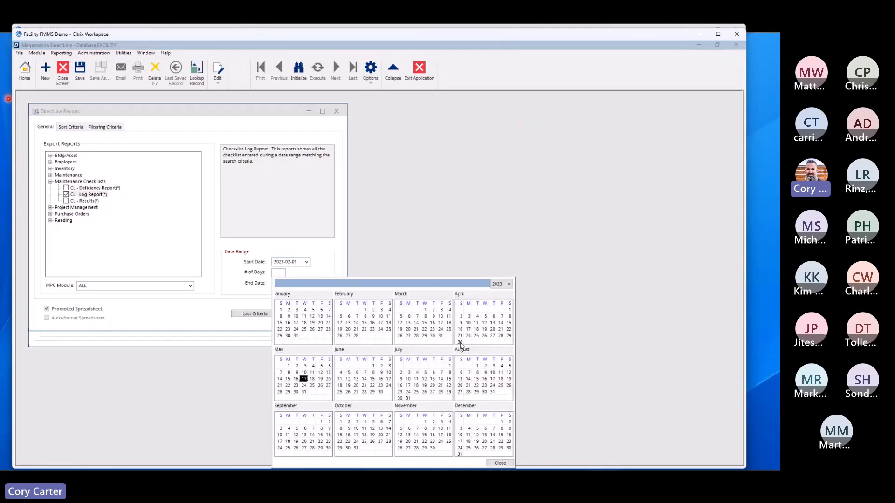
click(460, 343)
click(327, 309)
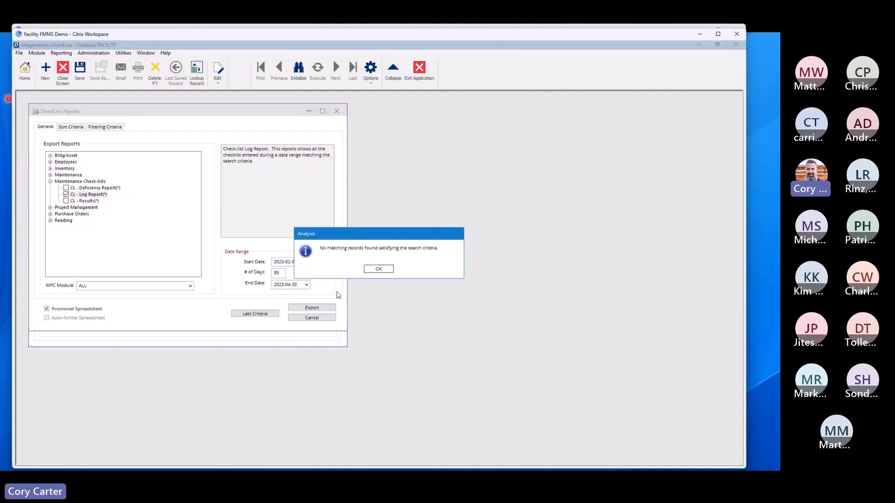
click(378, 269)
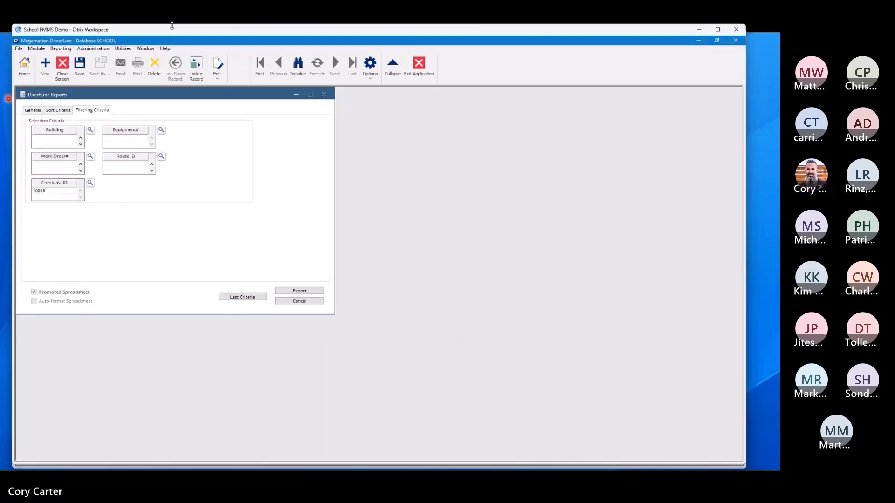
Step: Browse the check-list definitions without choosing one, and filter the SCHOOL log report by Building 001
click(90, 183)
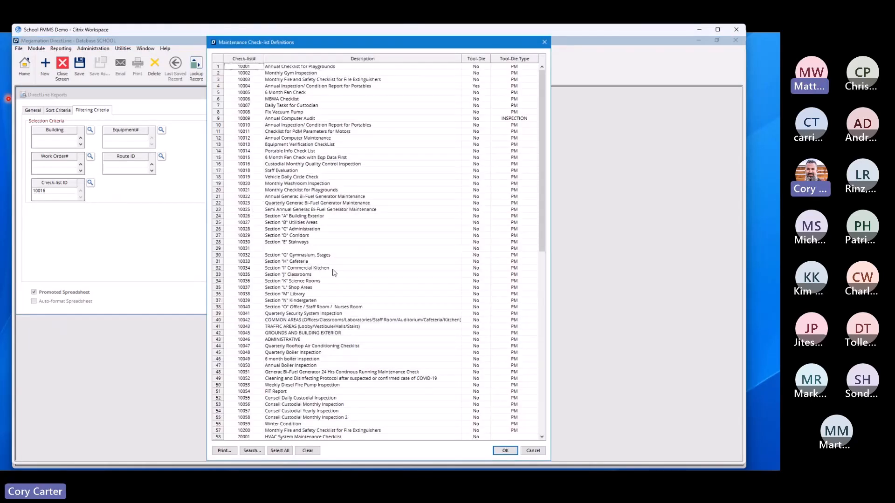
click(532, 451)
click(59, 139)
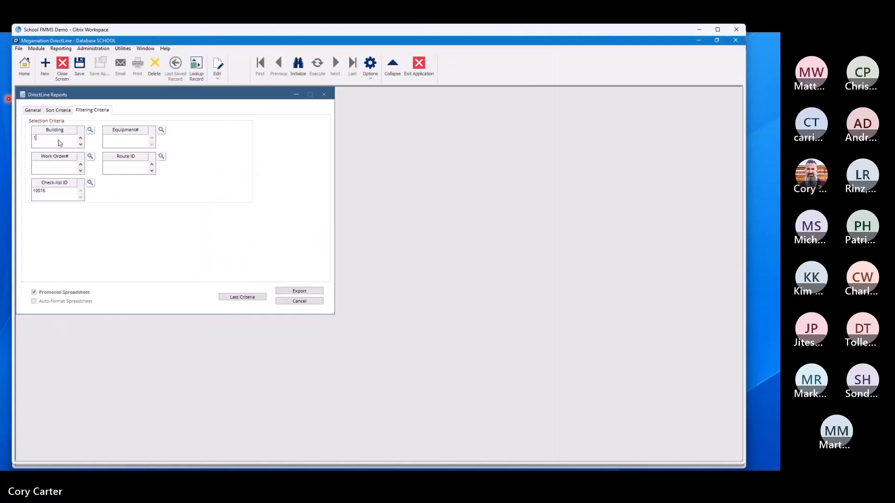
text(001)
click(91, 183)
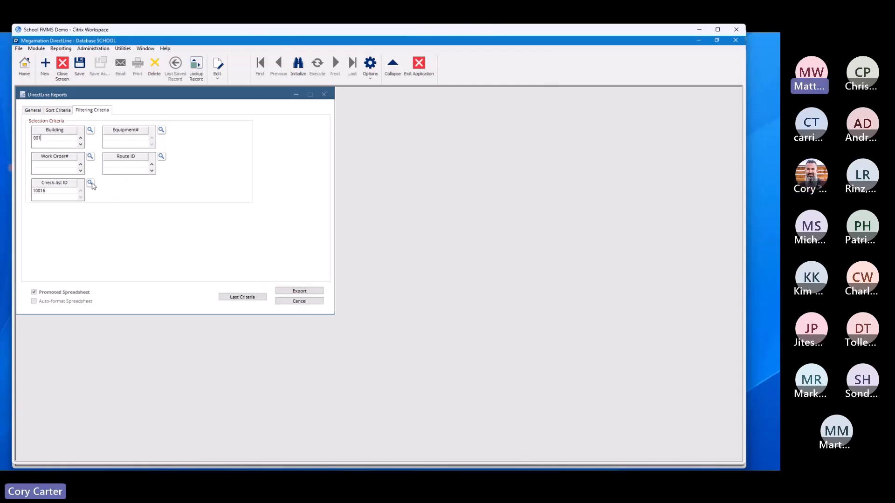
click(533, 451)
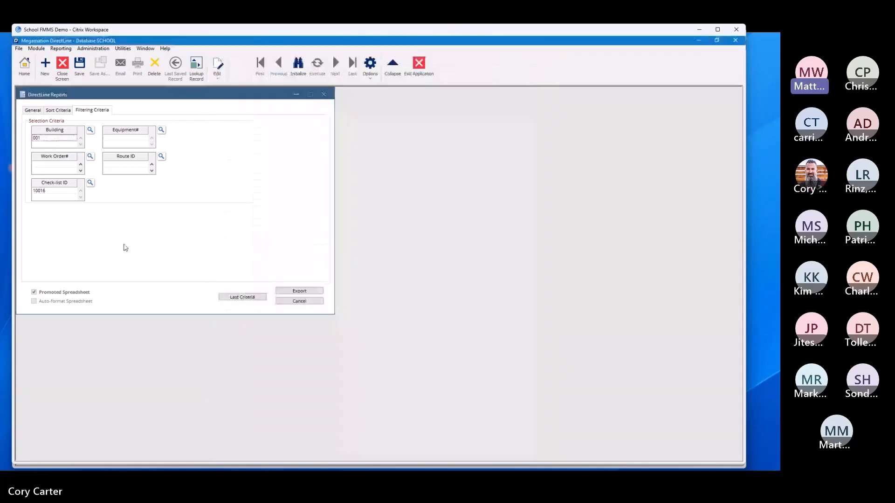
Step: Clear the Check-list ID filter and export the checklist log for Building 001
click(46, 190)
key(BackSpace)
key(BackSpace)
key(BackSpace)
key(BackSpace)
key(BackSpace)
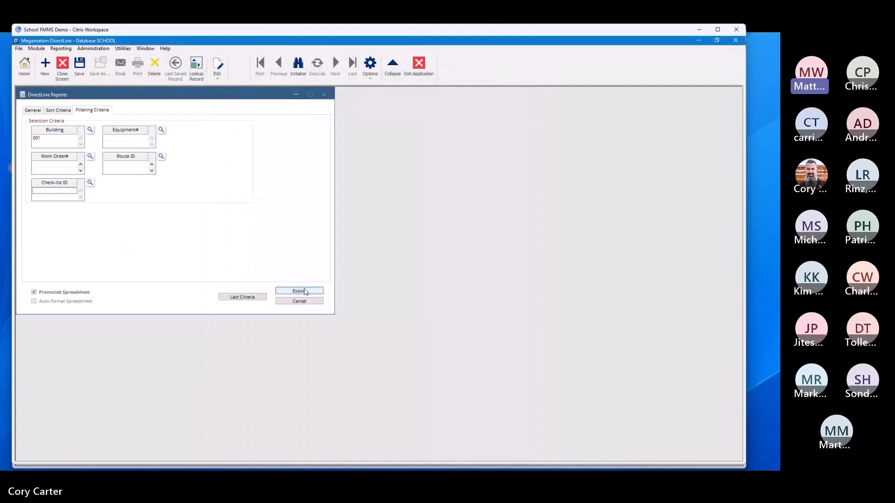
click(304, 292)
click(367, 283)
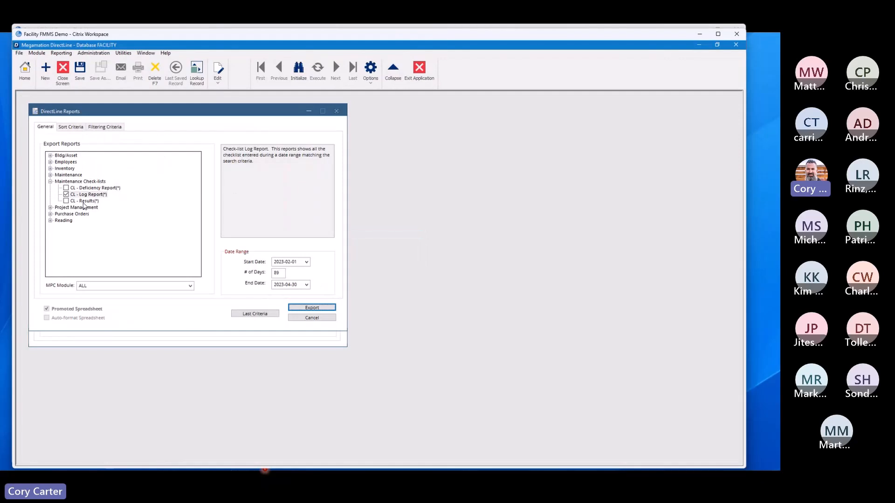
Step: Switch to the FACILITY database, select the CL - Results report, and set its dates to 2023-02-01 through 2023-04-30
click(85, 202)
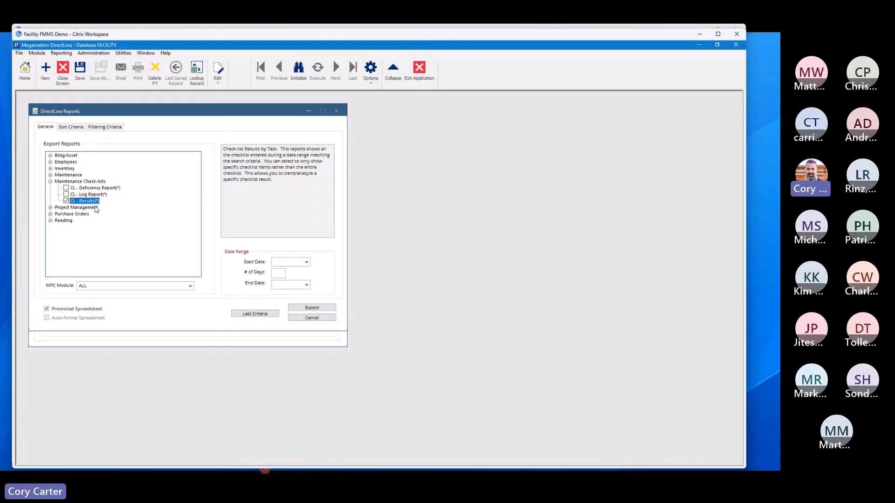
click(306, 262)
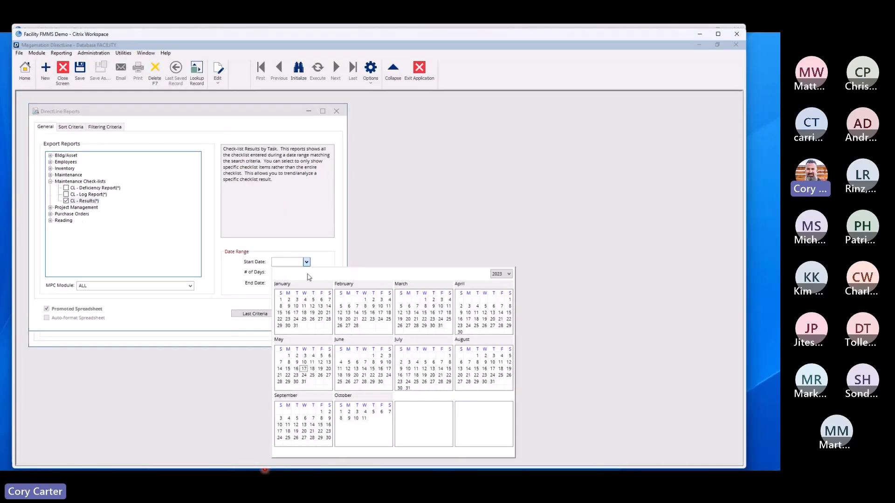
click(364, 300)
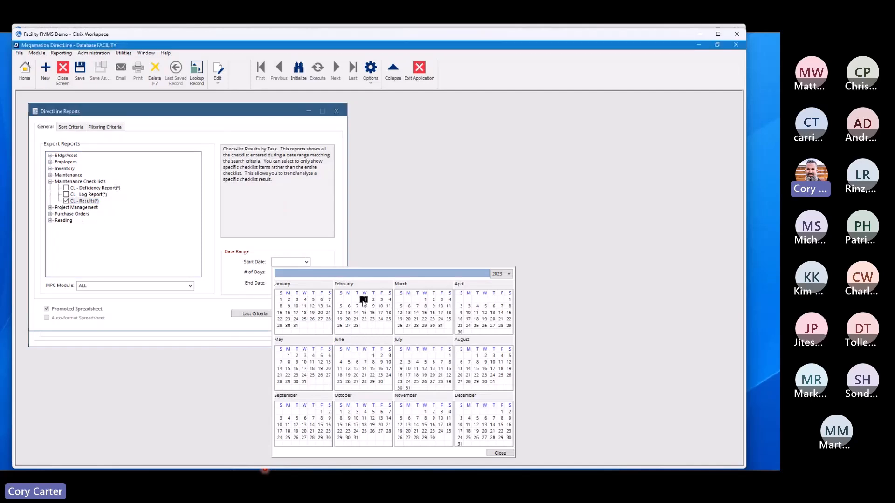
click(307, 282)
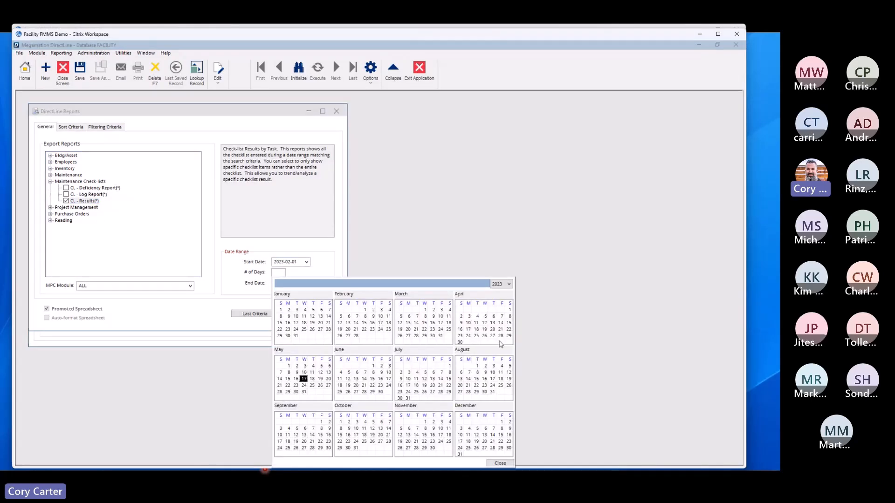
click(460, 342)
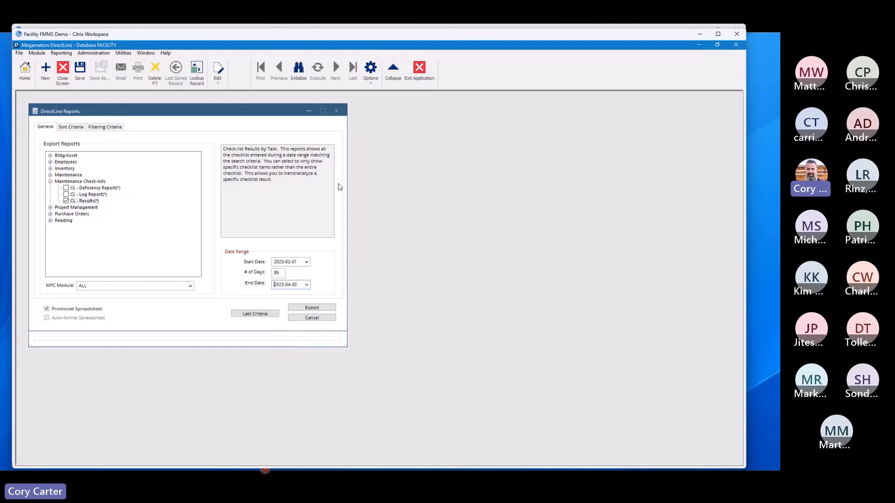
Step: Filter the results report by Check-list ID 10004, look over its checklist tasks without choosing one, and export the report
click(99, 127)
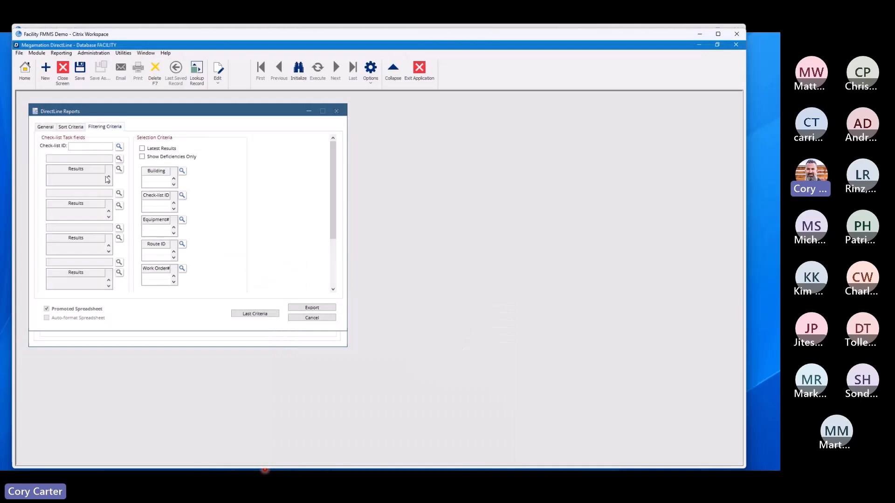
click(119, 147)
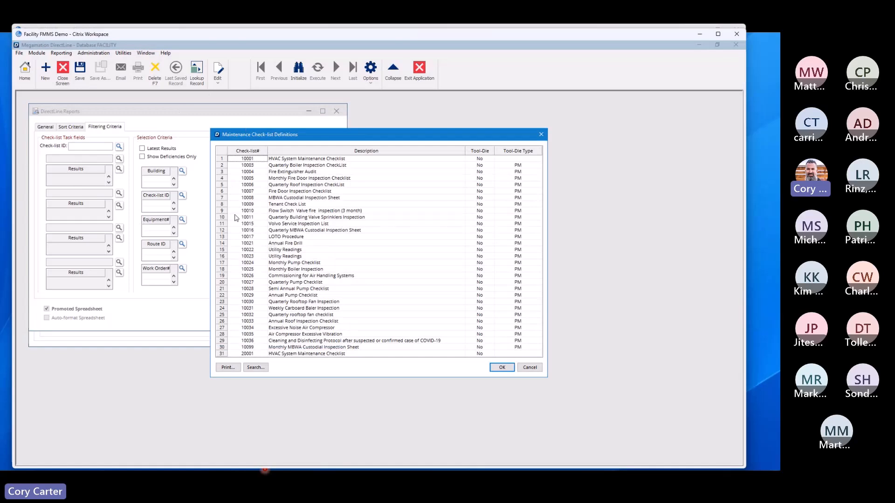
click(250, 173)
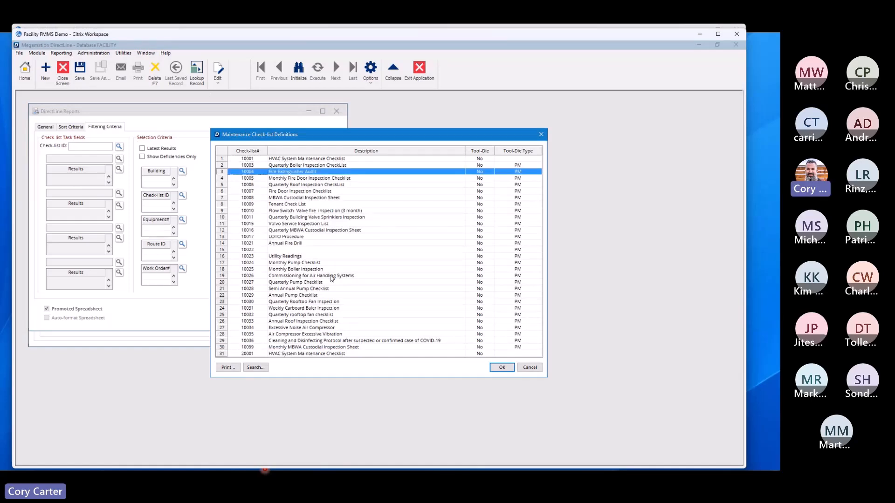
click(502, 367)
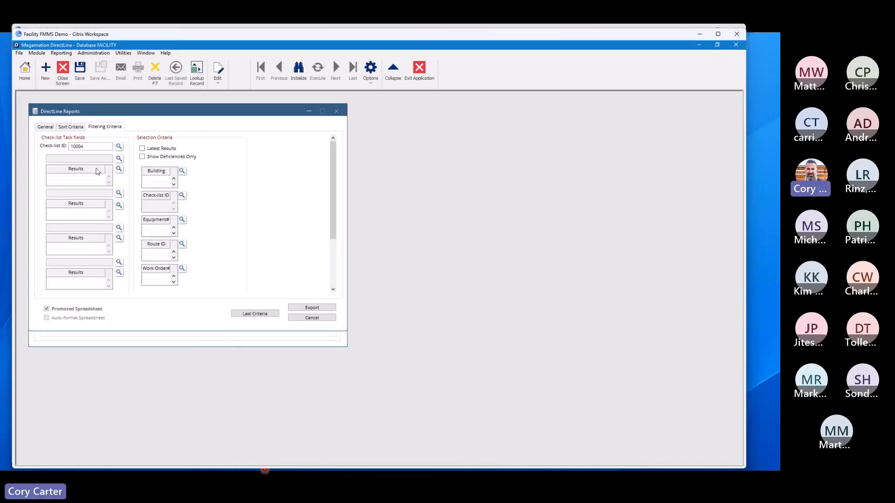
click(119, 159)
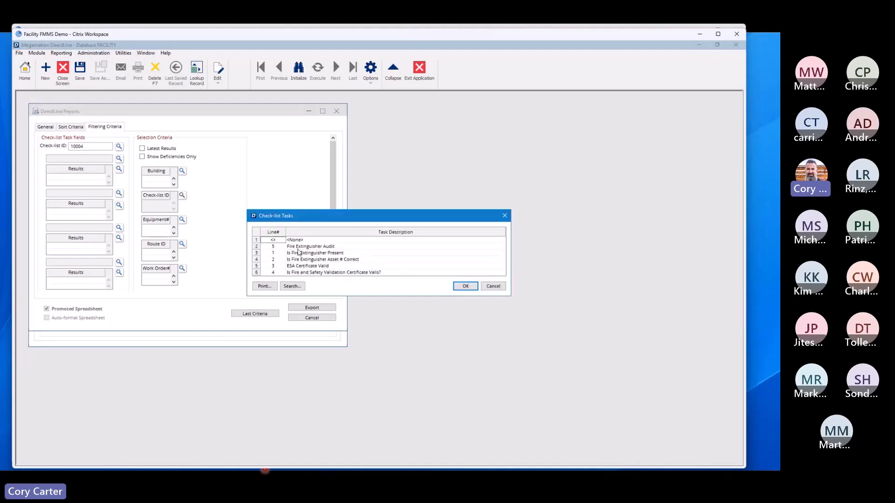
click(494, 287)
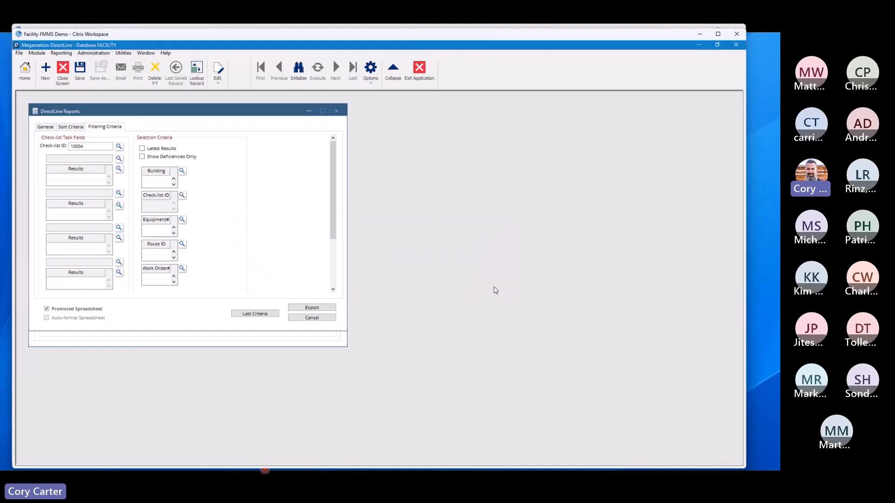
click(312, 308)
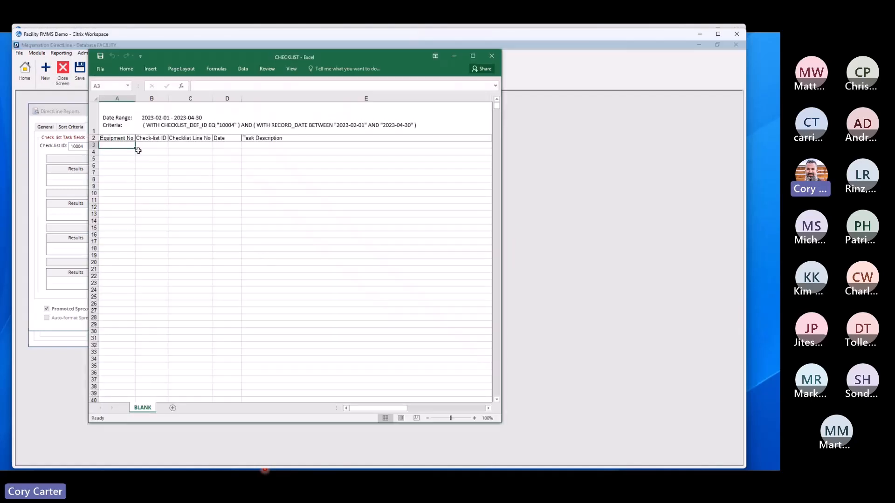
Step: Maximize the exported CHECKLIST workbook and narrow the Task Description column so more result columns fit
click(152, 145)
drag(151, 146, 153, 284)
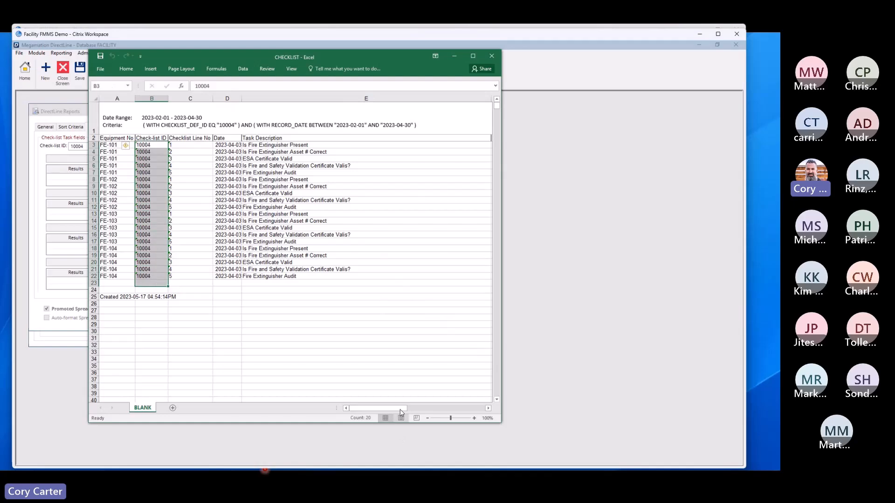
click(472, 56)
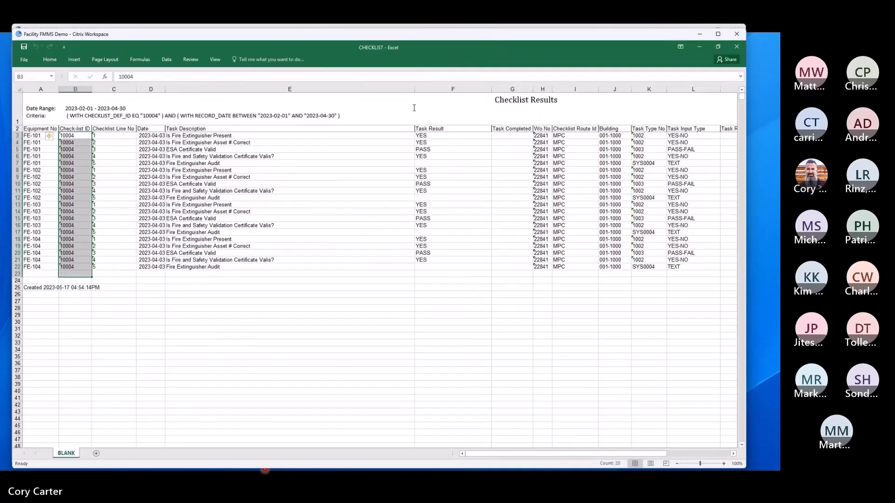
drag(414, 89, 322, 90)
Step: Examine the fire extinguisher audit rows by equipment number, task description, task result, building and task type
click(33, 142)
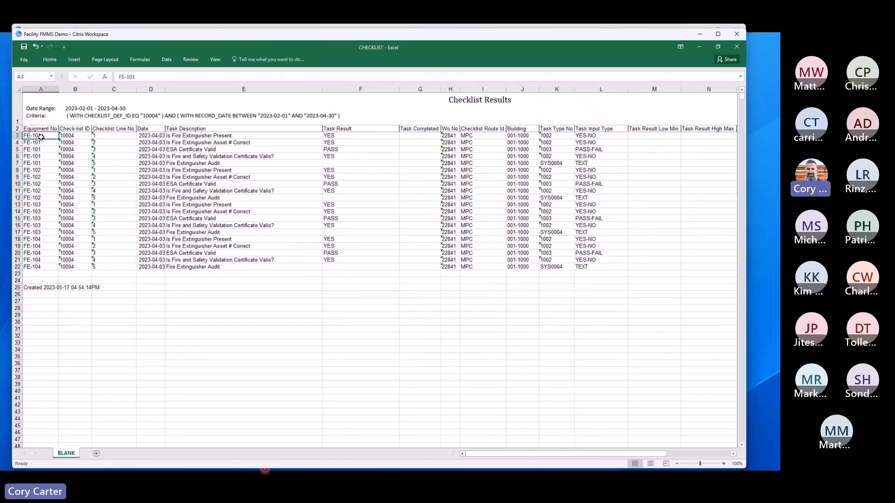
click(42, 163)
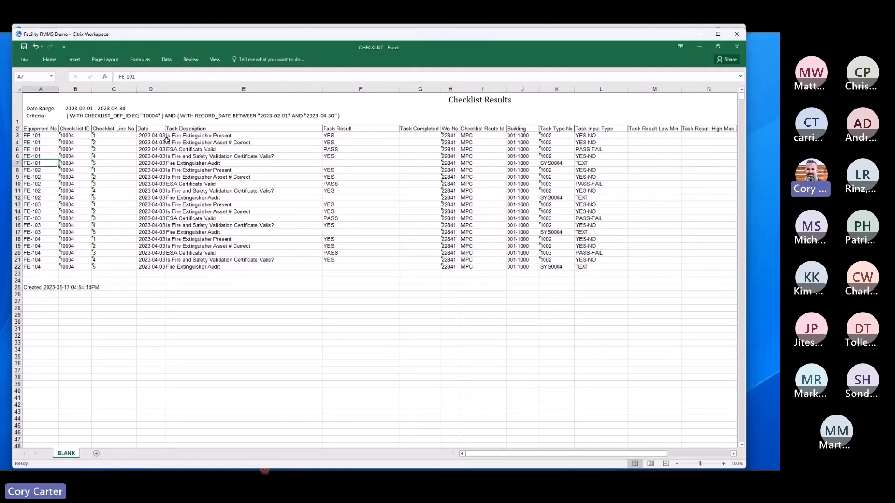
drag(208, 136, 216, 170)
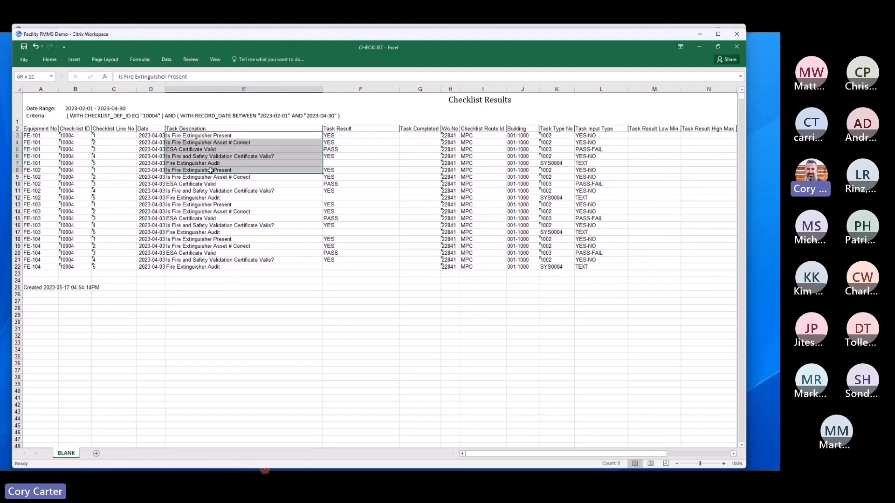
click(340, 136)
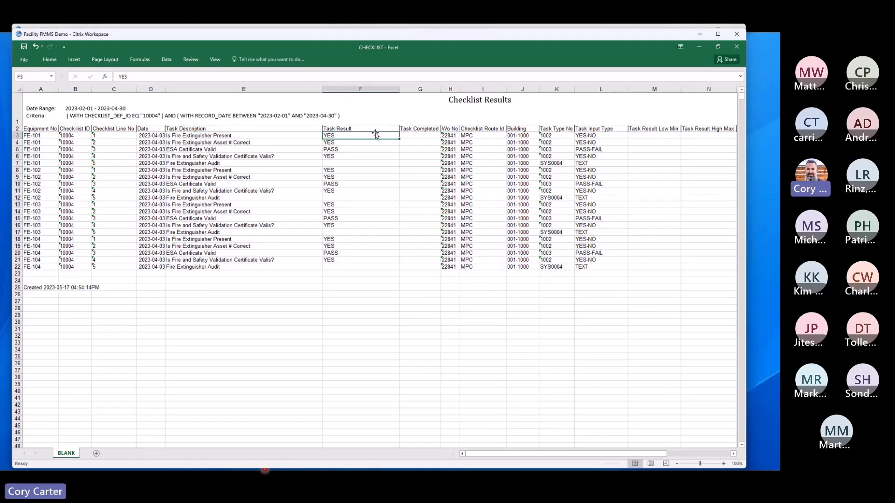
click(526, 142)
click(551, 137)
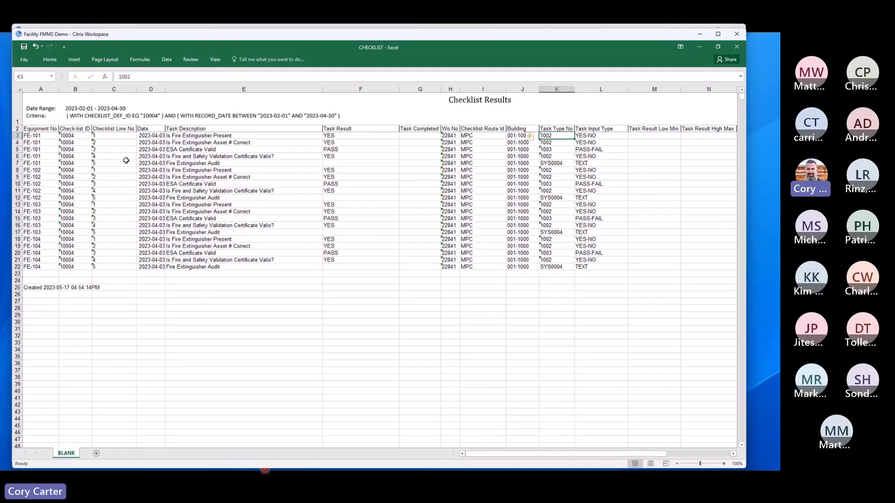
click(191, 143)
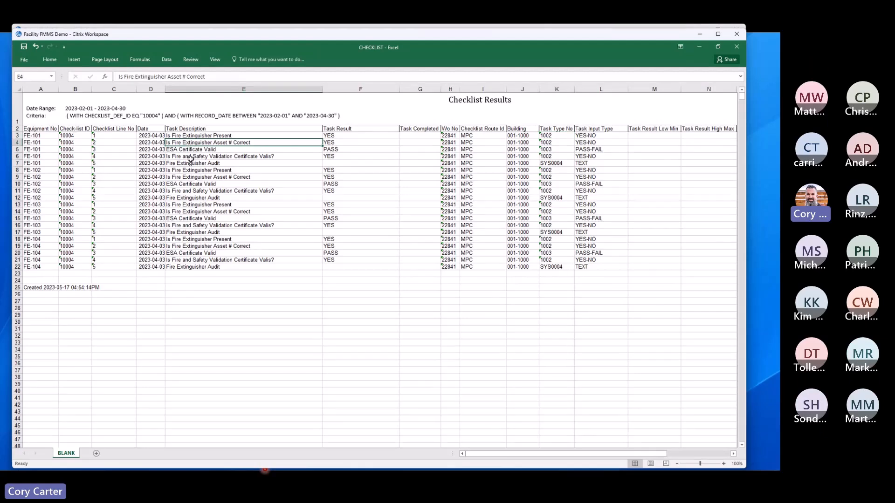
click(214, 150)
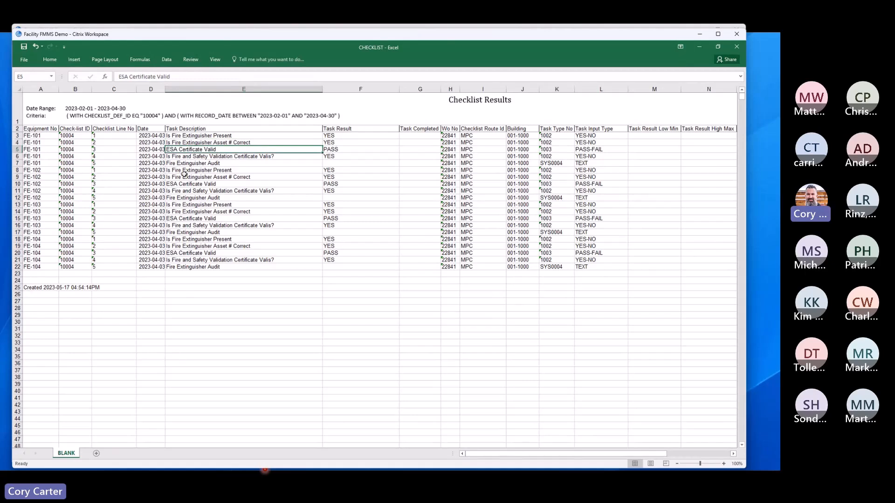
Step: Copy the equipment number FE-101 from cell A5 and close the exported workbook
click(37, 148)
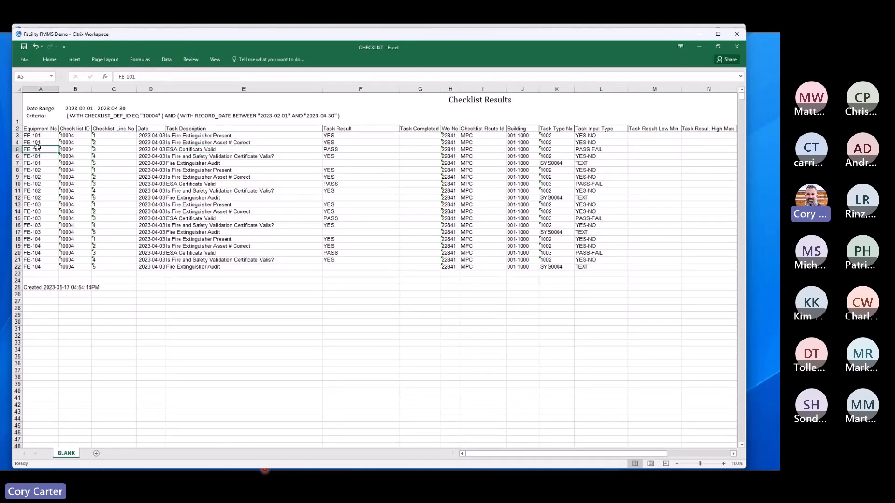
drag(137, 76, 123, 77)
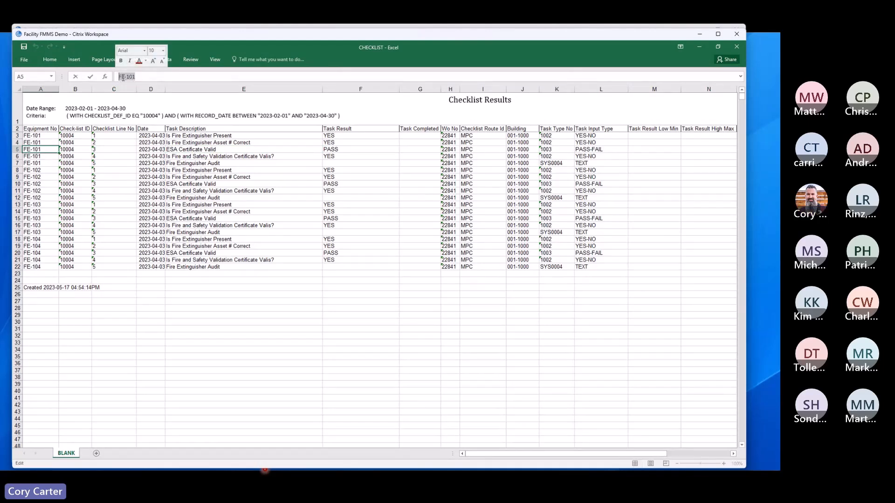
right_click(125, 80)
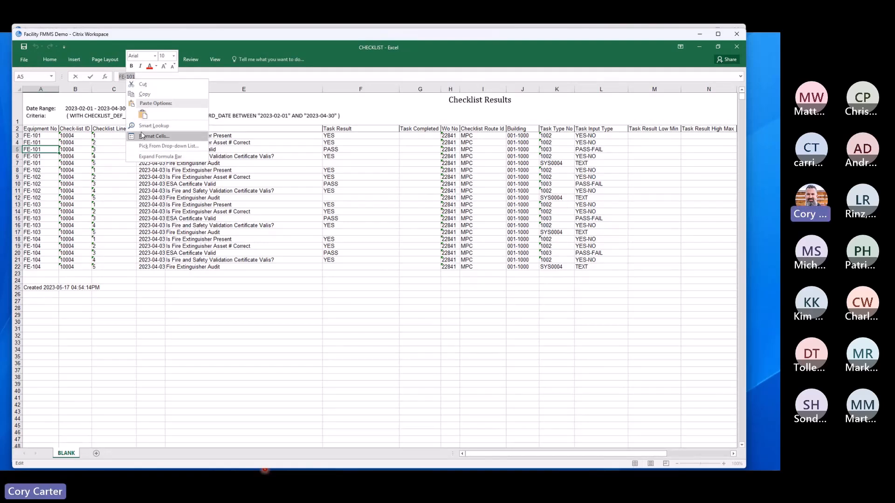
click(142, 94)
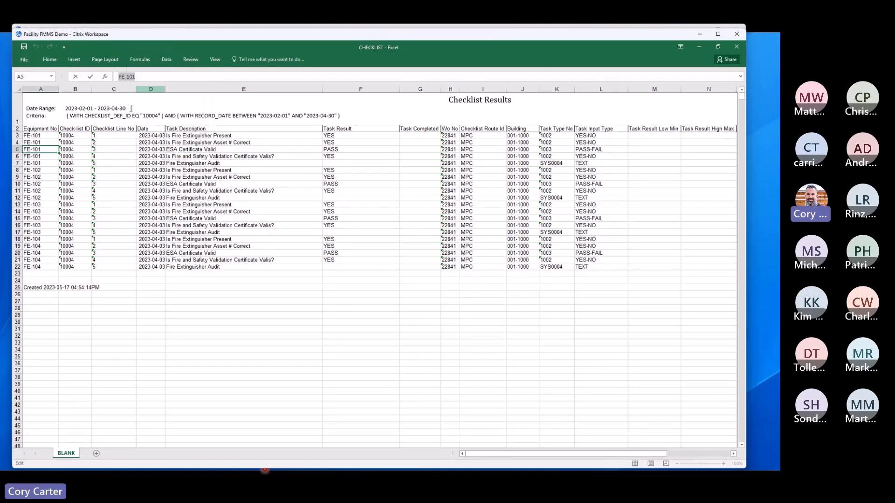
click(738, 48)
click(391, 268)
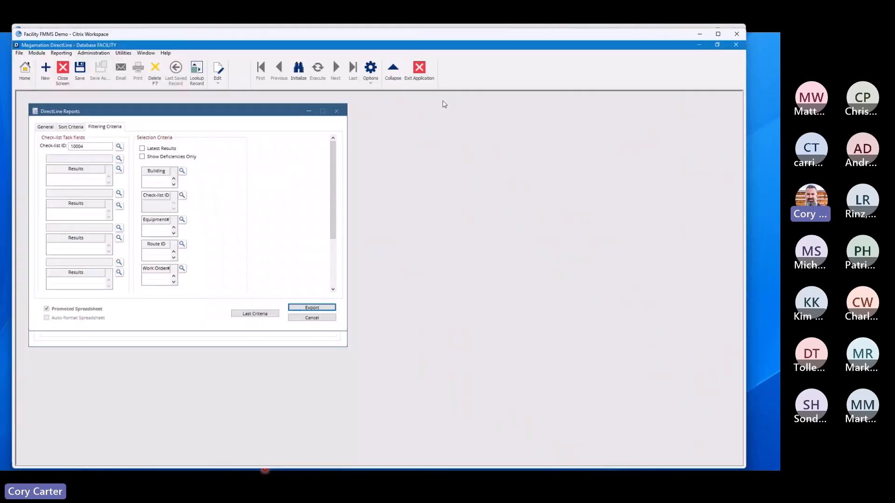
Step: Limit the results report to the task ESA Certificate Valid and Equipment# FE-101
click(120, 159)
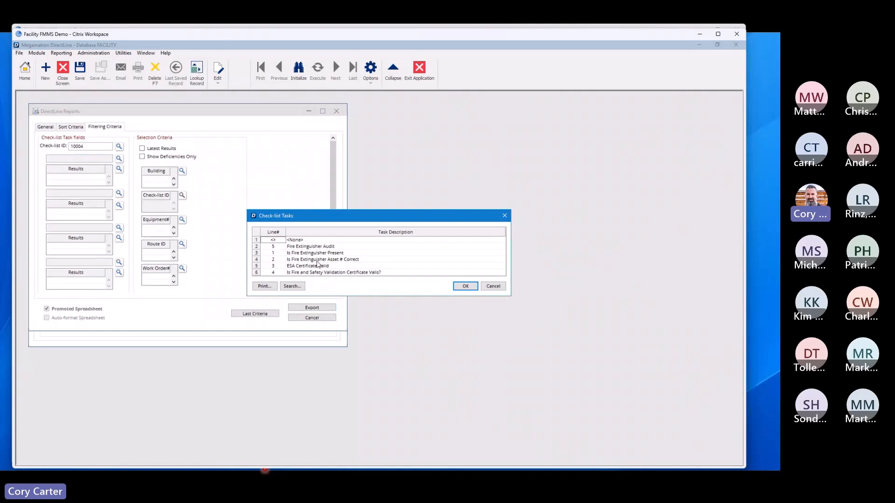
double_click(310, 266)
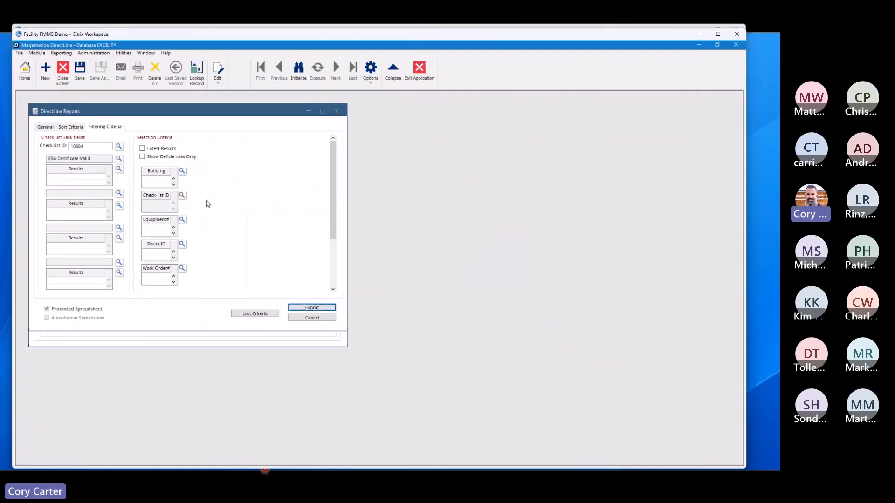
click(161, 234)
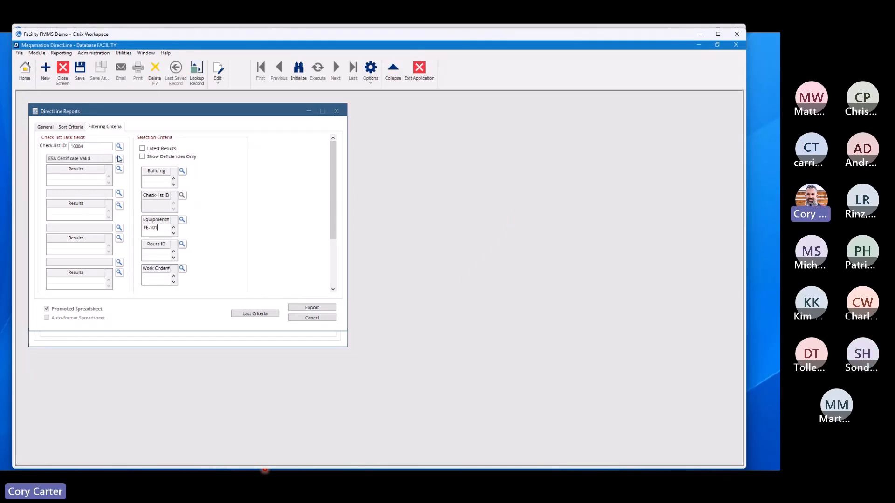
Step: Set the results report's date range to start on 2022-01-01 and end on 2023-03-30
click(46, 127)
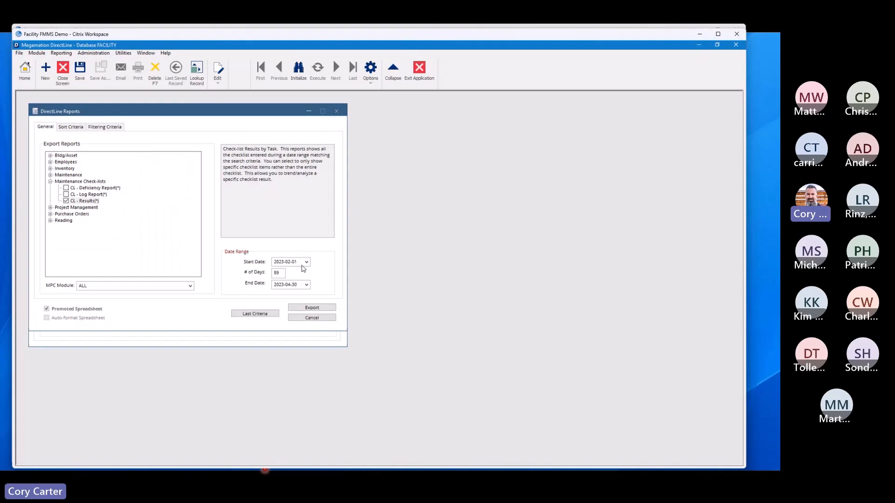
click(306, 263)
click(509, 274)
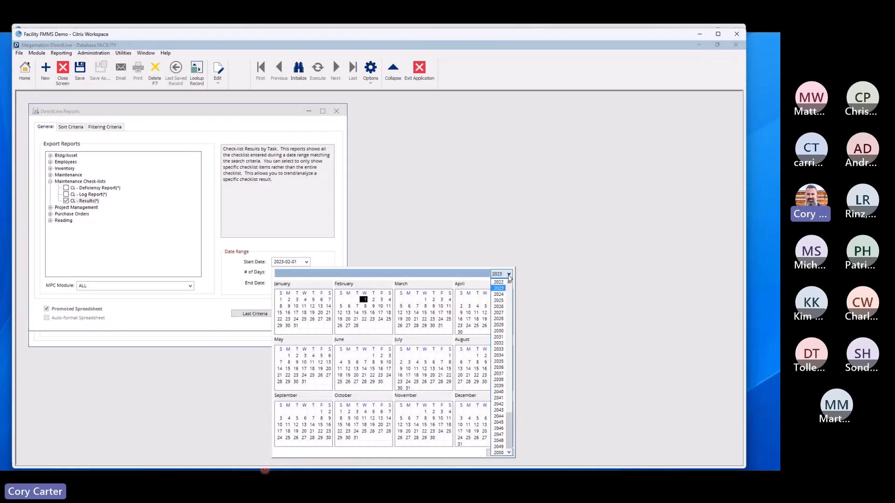
click(496, 286)
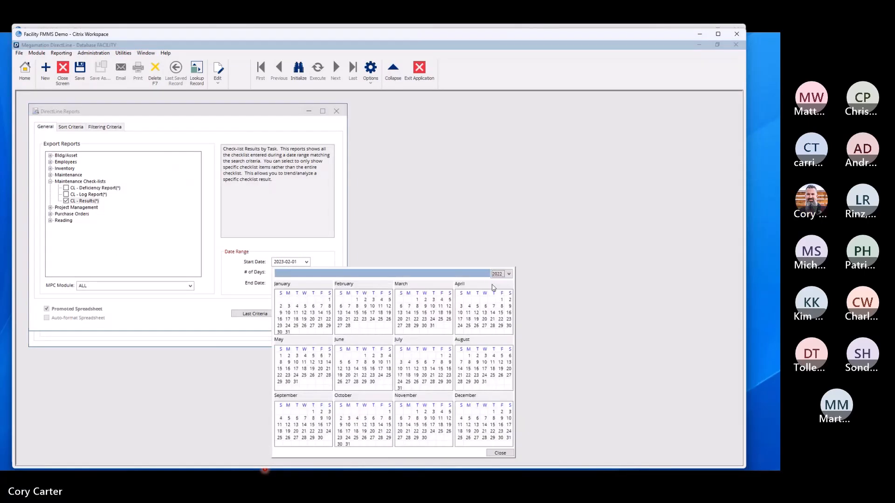
click(329, 300)
click(305, 284)
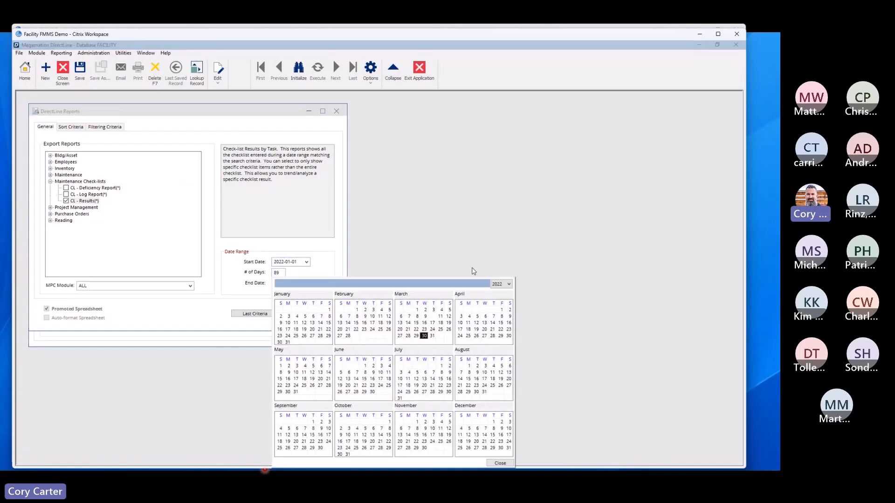
click(508, 283)
click(503, 299)
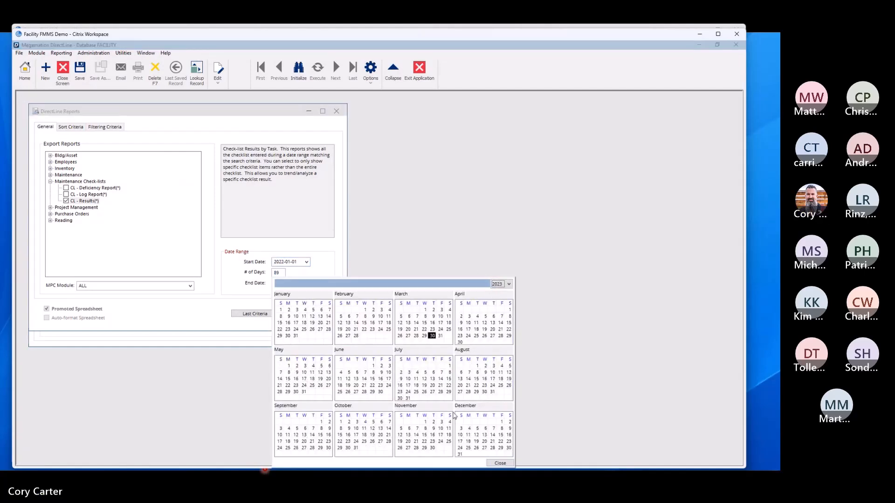
click(432, 335)
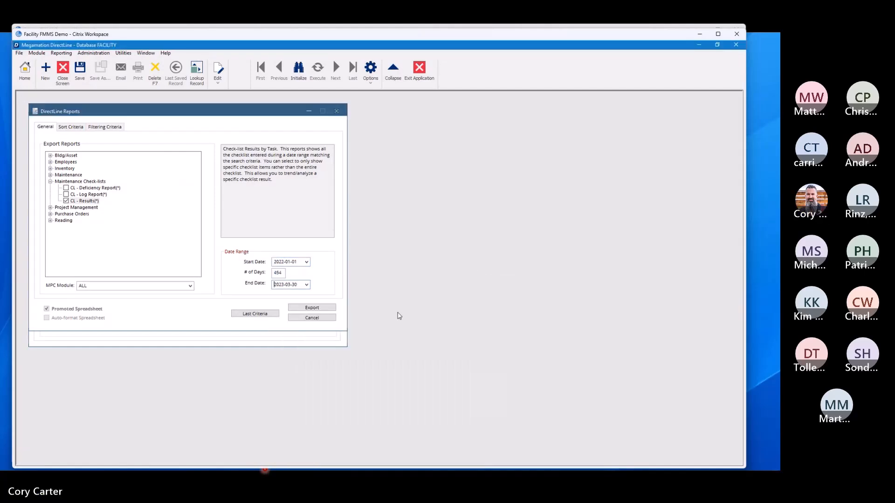
Step: Export the results report and narrow the Task Description column in the maximized CHECKLIST workbook
click(312, 309)
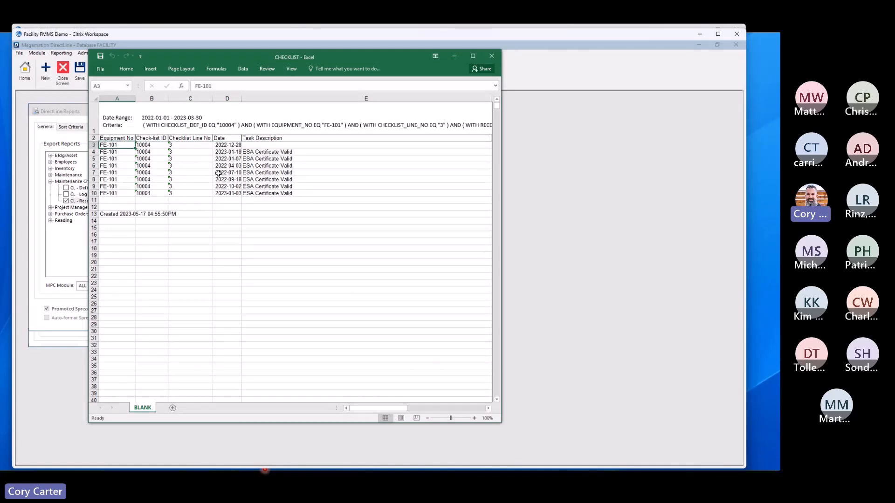
click(472, 55)
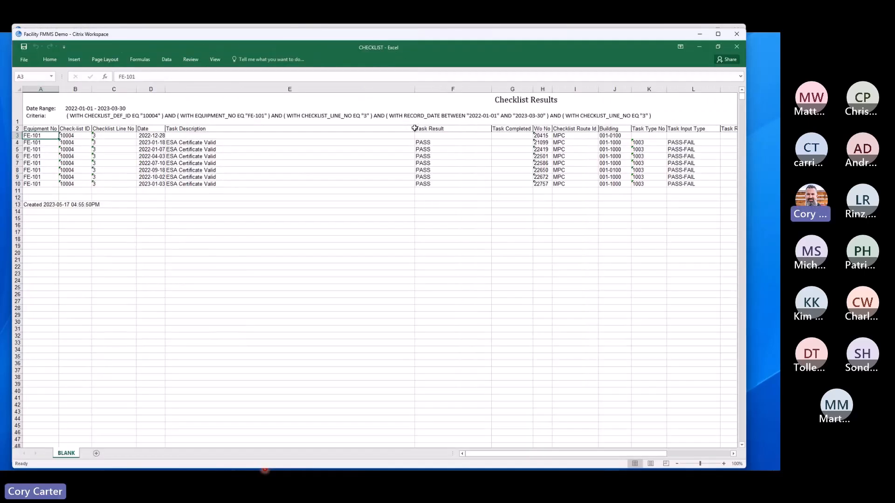
drag(414, 89, 320, 94)
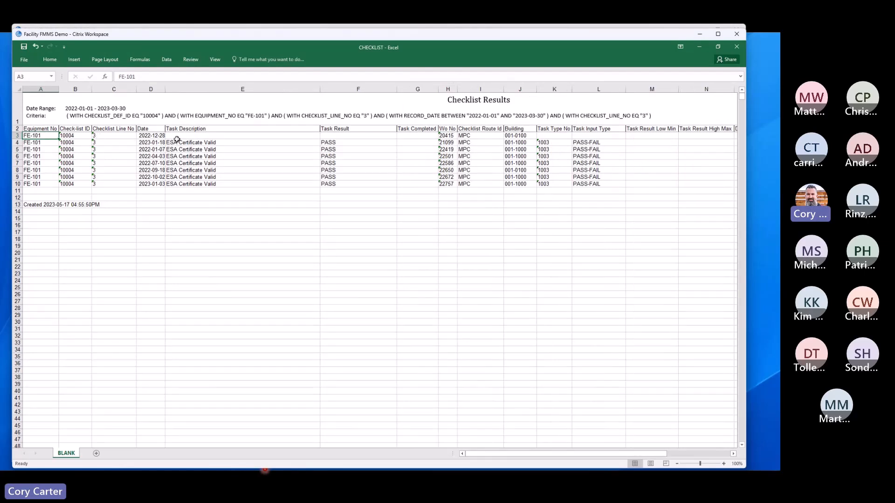
Step: Examine the inspection dates and the Task Result values in F4:F10 for the ESA Certificate Valid task
click(164, 143)
click(163, 150)
click(163, 156)
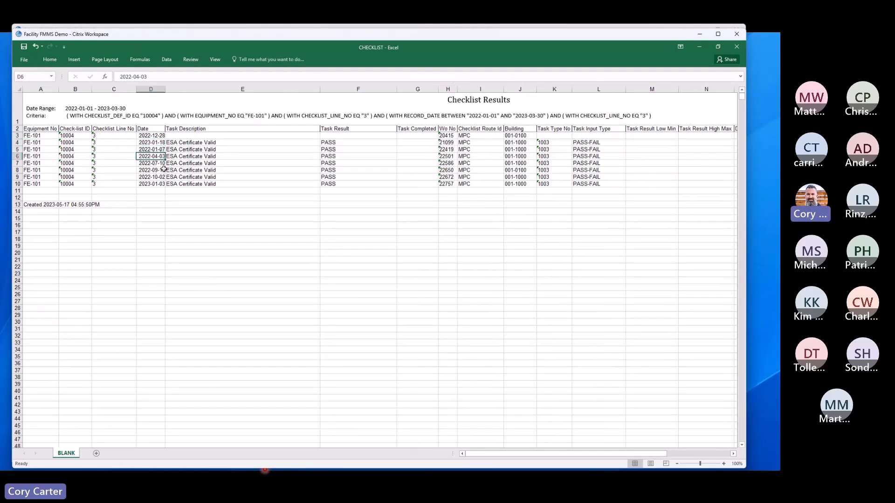
drag(340, 143, 340, 190)
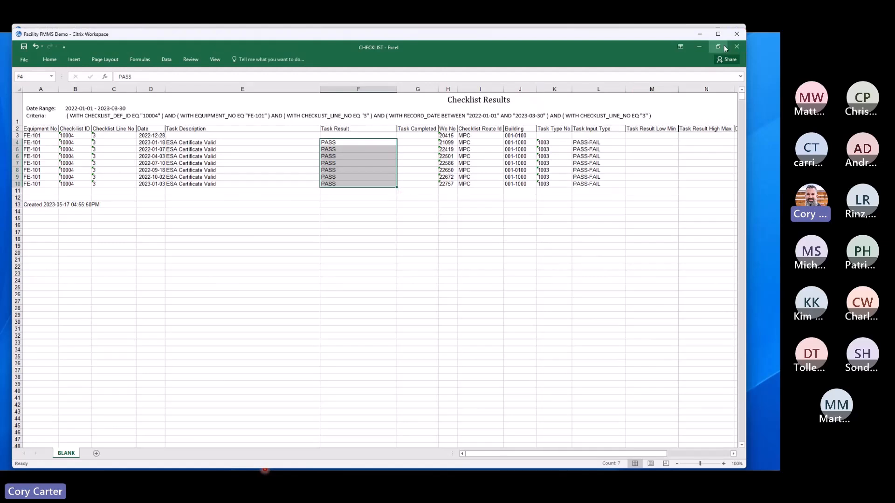
Step: Switch to the School database's maximized WO_CHECKLIST_LOG.PDF and examine the header and task results on its first two checklist pages
click(491, 24)
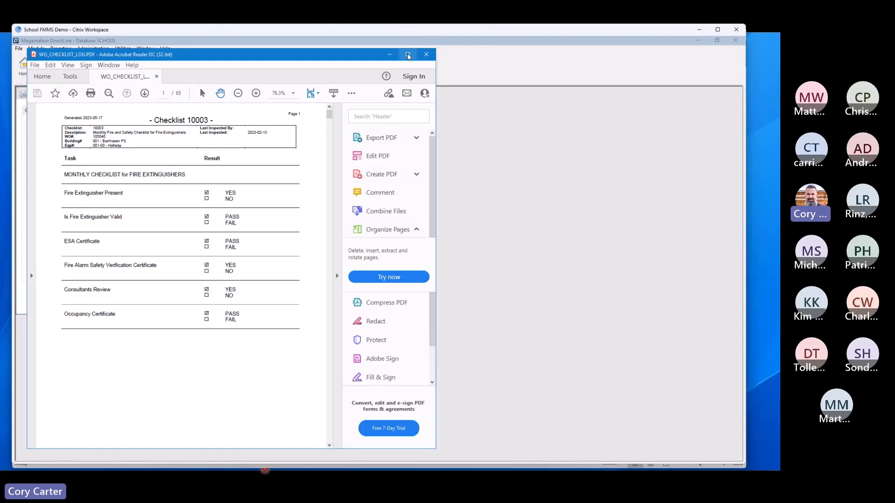
click(408, 55)
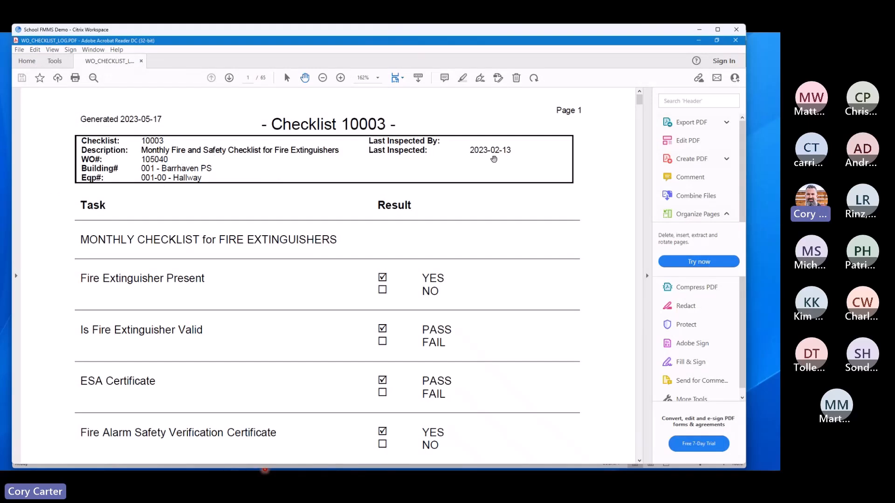
scroll(519, 189, down, 3)
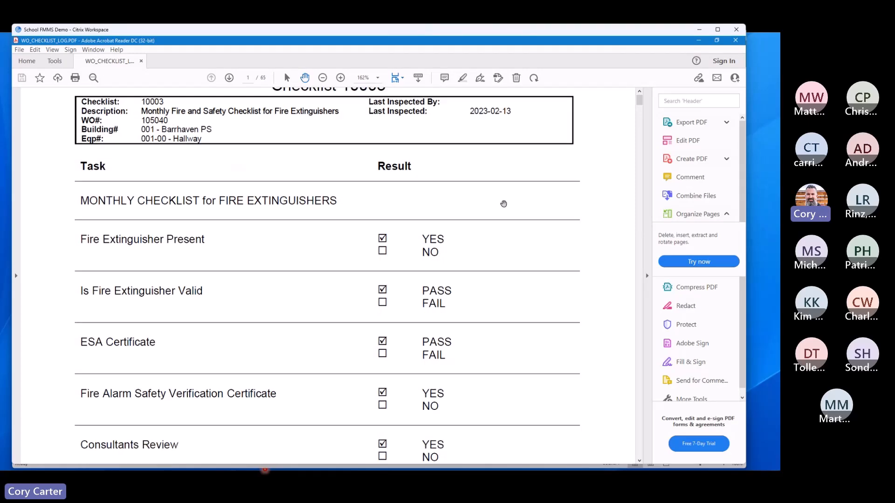
scroll(419, 247, down, 6)
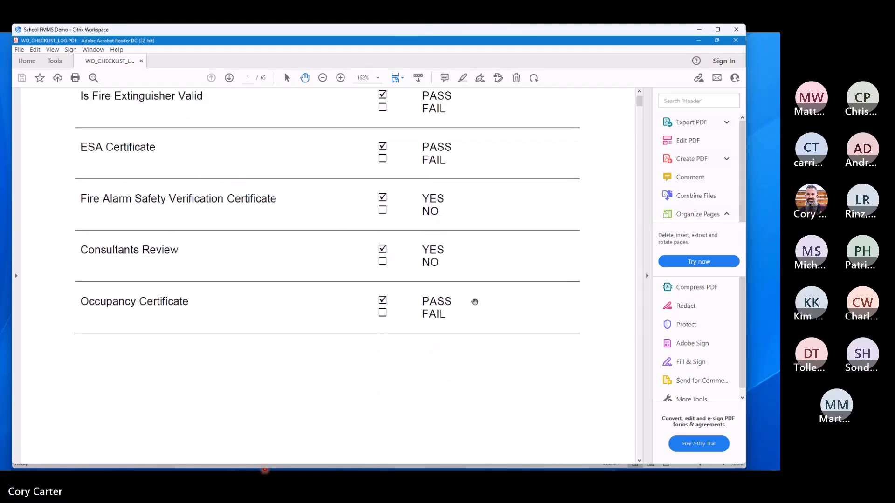
scroll(504, 288, down, 14)
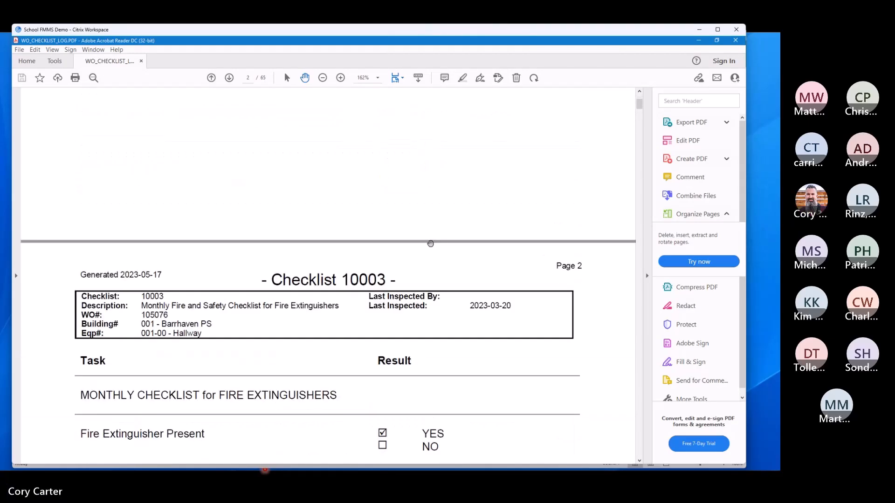
scroll(167, 268, down, 1)
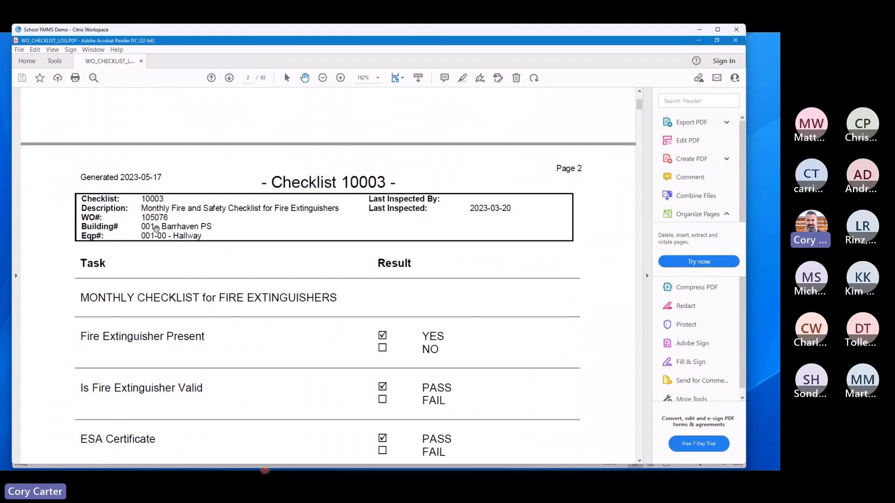
scroll(383, 267, down, 5)
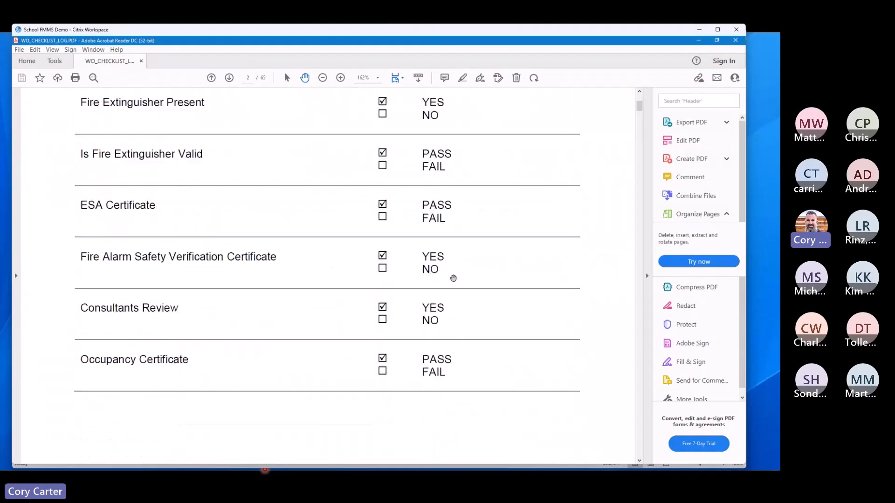
scroll(452, 279, down, 3)
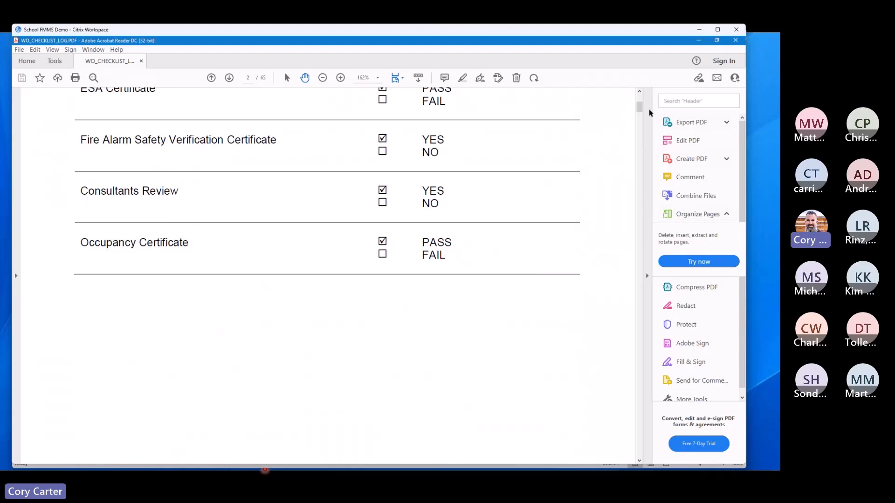
Step: Skim pages 7 to 12 of the checklist log at reduced zoom, comparing rooms and inspection dates, and close the PDF
drag(640, 107, 638, 136)
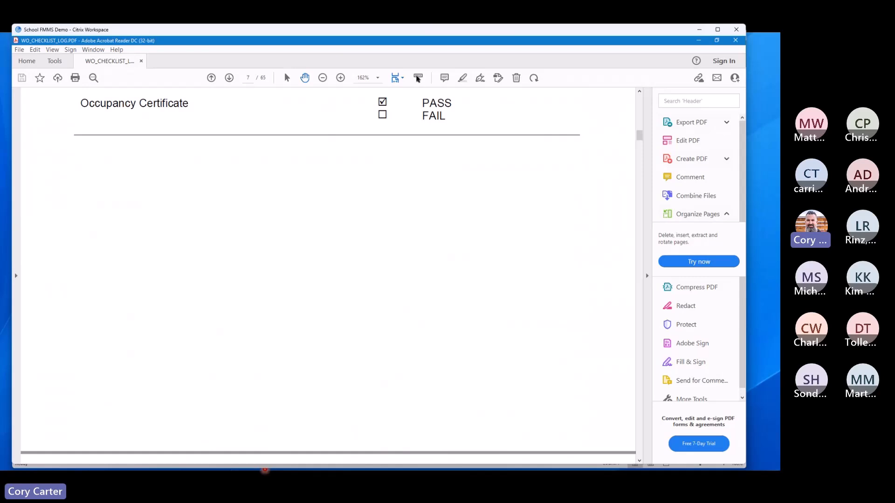
click(323, 78)
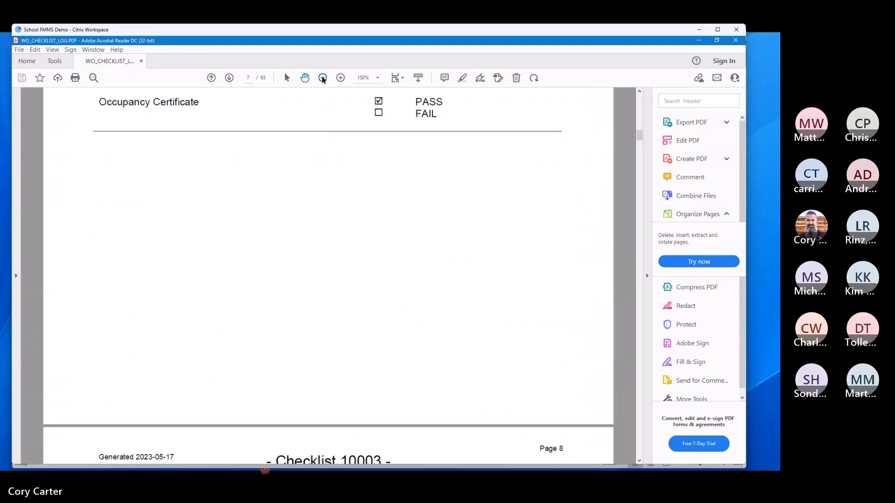
click(322, 78)
click(323, 78)
scroll(360, 287, down, 15)
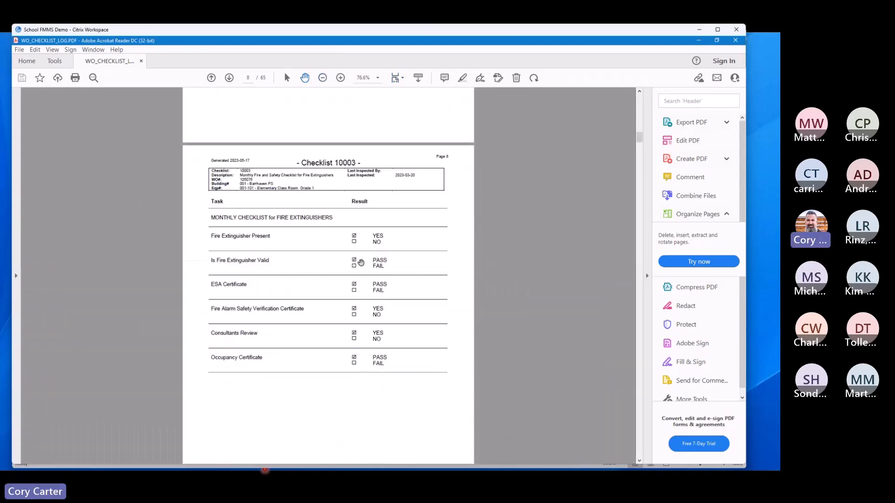
scroll(348, 304, down, 15)
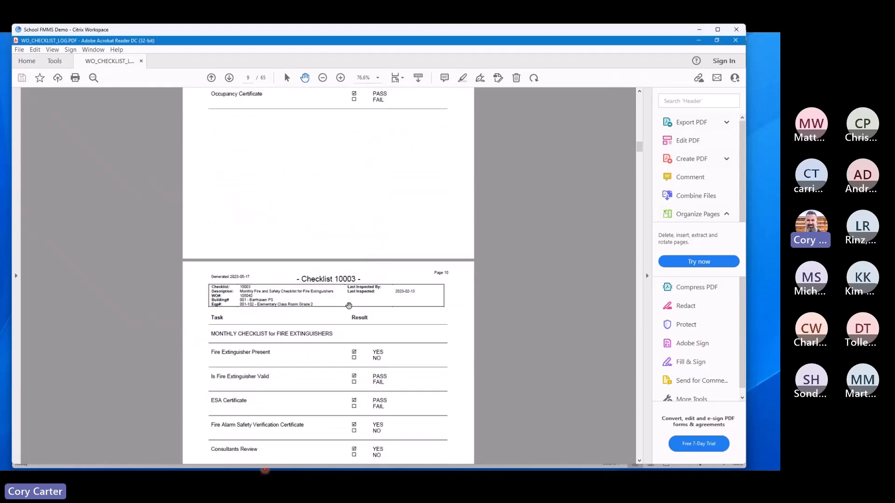
scroll(348, 304, down, 7)
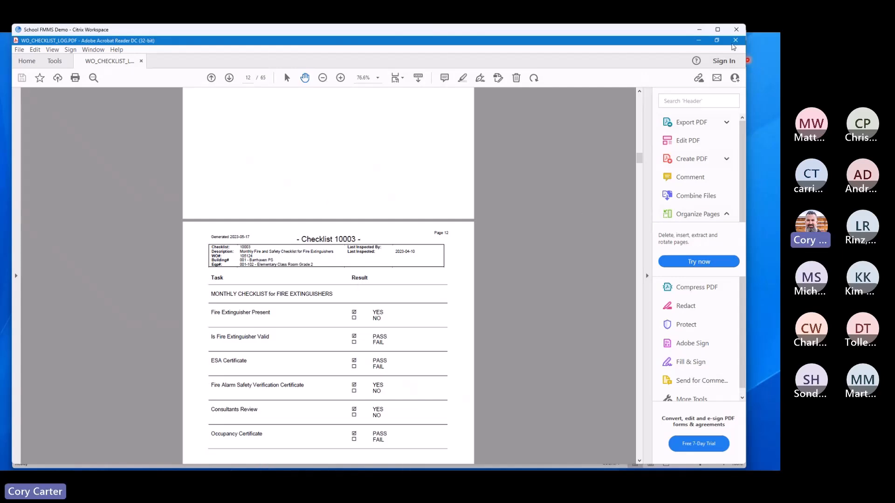
click(736, 40)
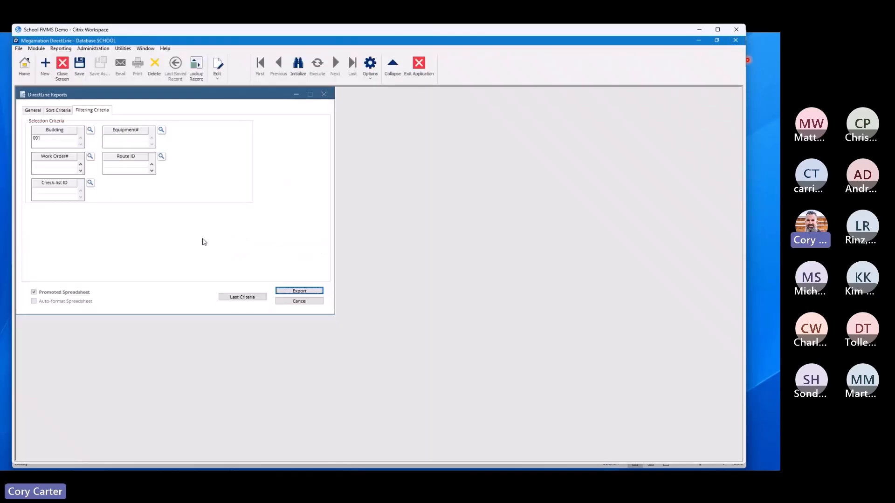
Step: Select the CL - Results report under Maintenance Check-lists and return to the Checklist Reporting slide
click(33, 111)
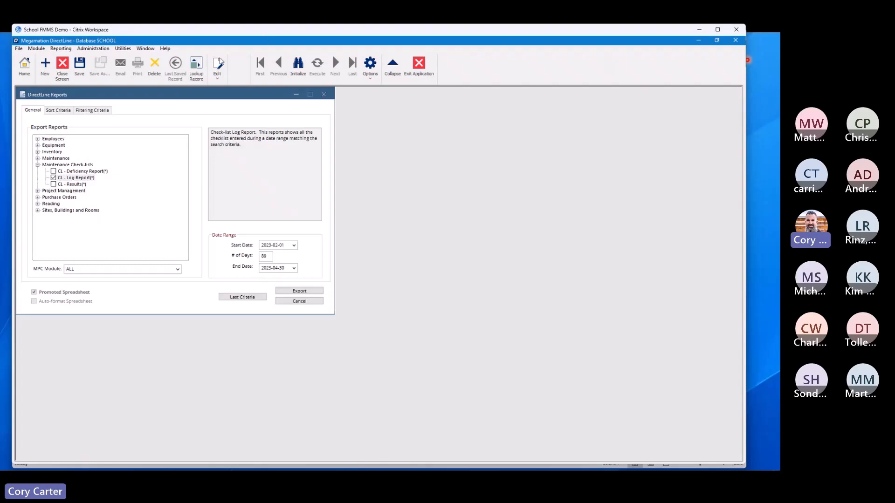
click(79, 185)
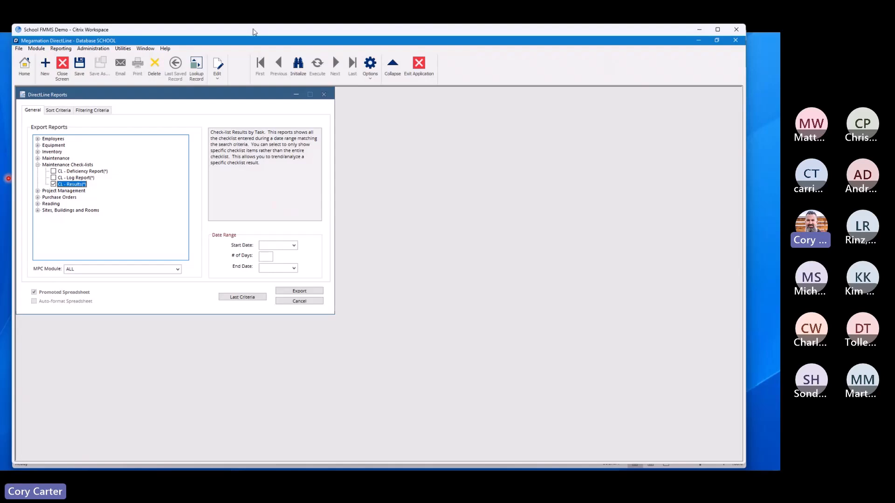
click(8, 179)
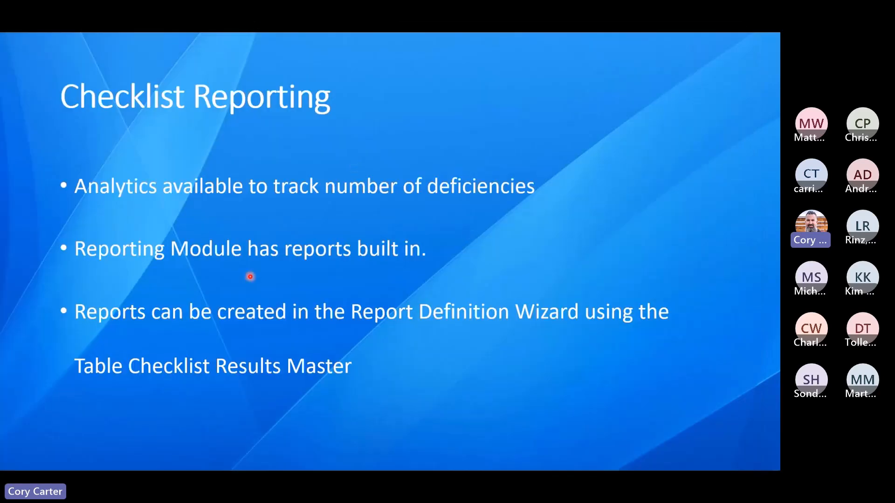